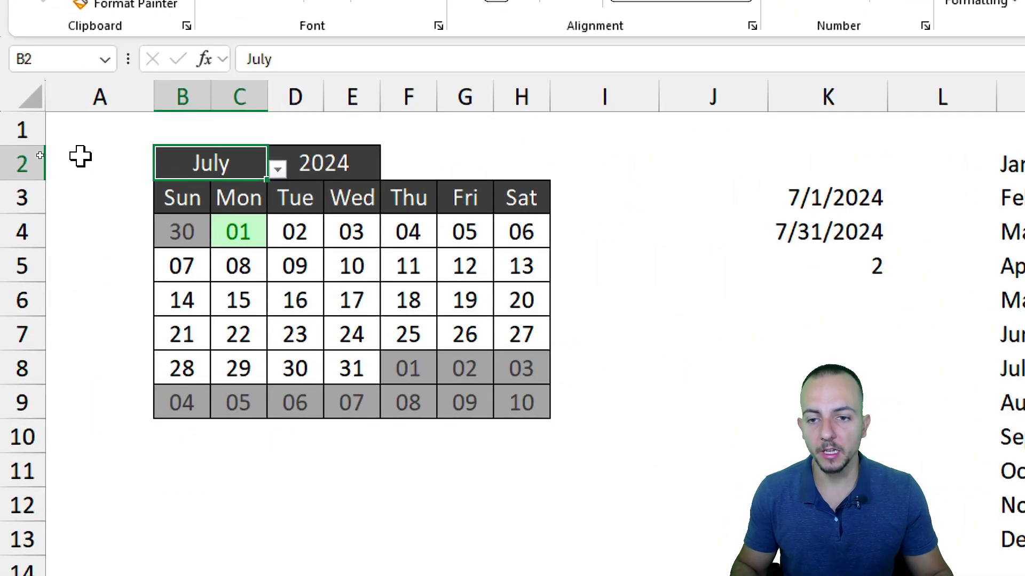
Switch the finished calendar's month to August and back to July
{"action": "left_click", "coordinate": [278, 130]}
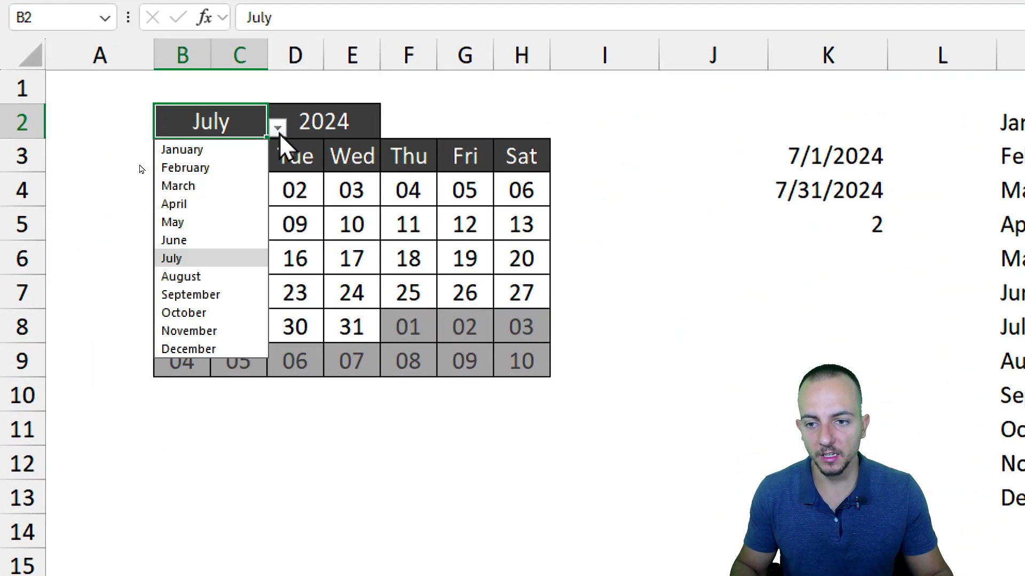
{"action": "left_click", "coordinate": [212, 275]}
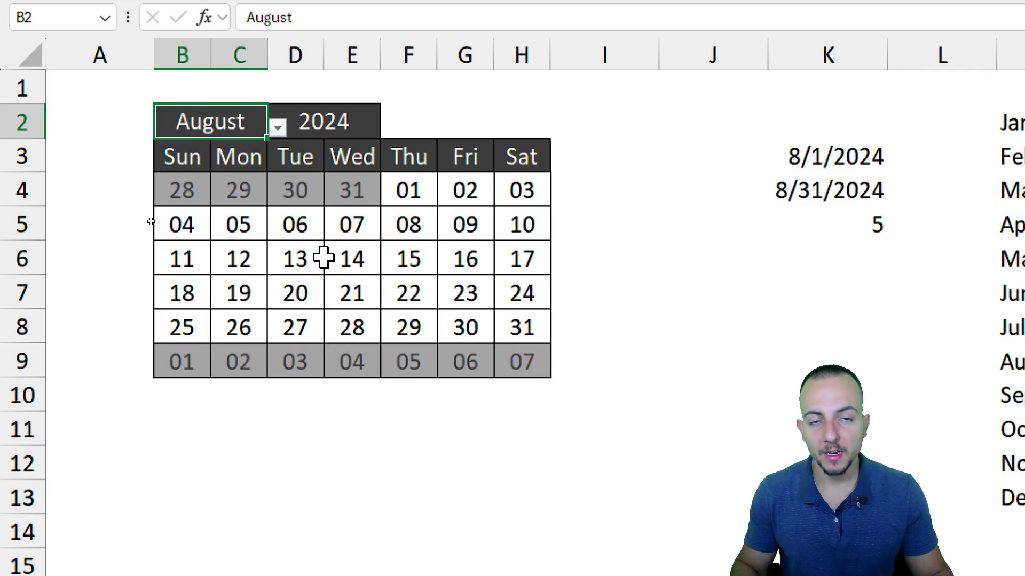
{"action": "left_click", "coordinate": [278, 128]}
{"action": "left_click", "coordinate": [201, 258]}
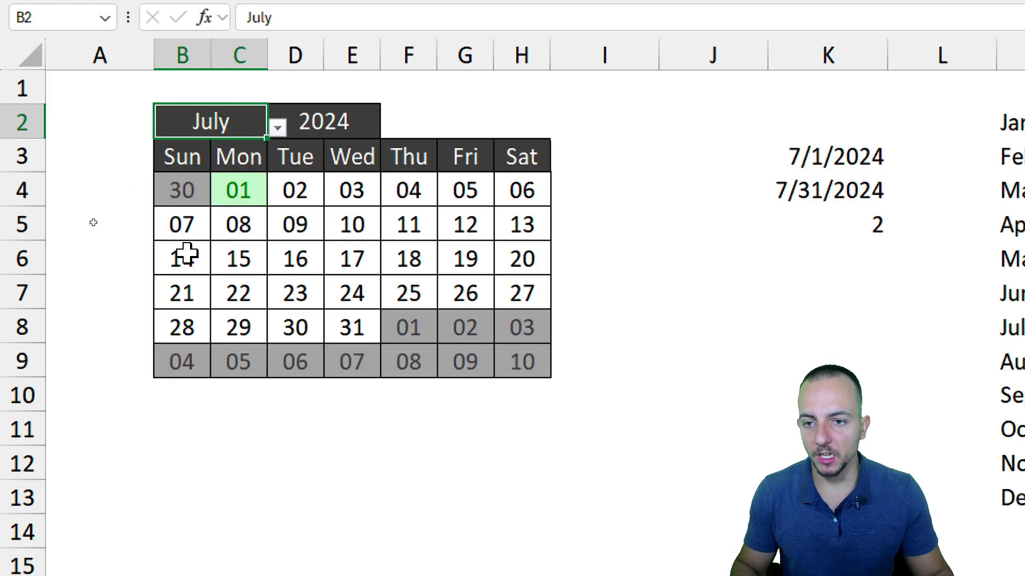
View the year choices offered in cell D2, then return to the month cell B2
{"action": "left_click", "coordinate": [354, 126]}
{"action": "left_click", "coordinate": [391, 128]}
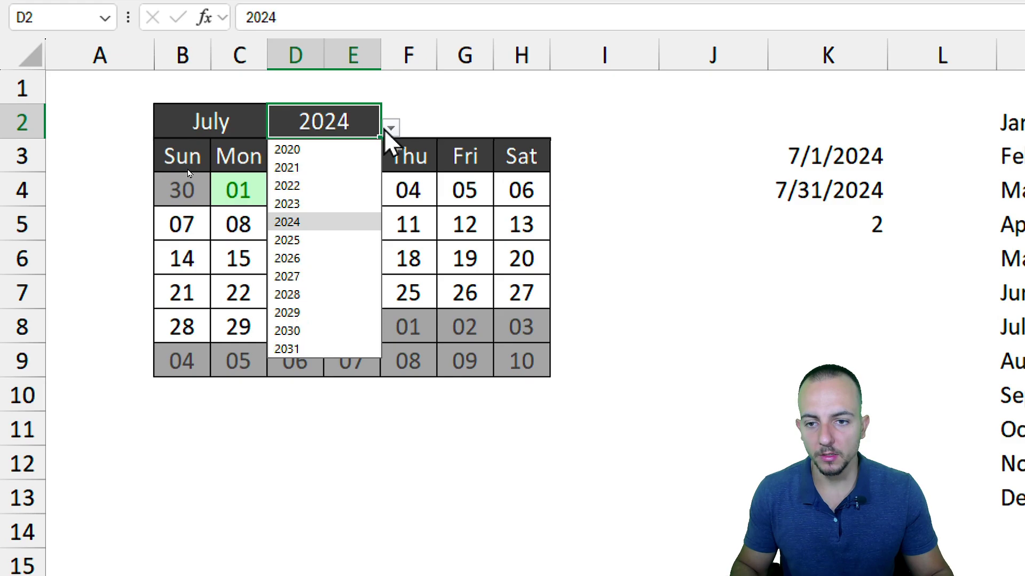
{"action": "left_click", "coordinate": [245, 120]}
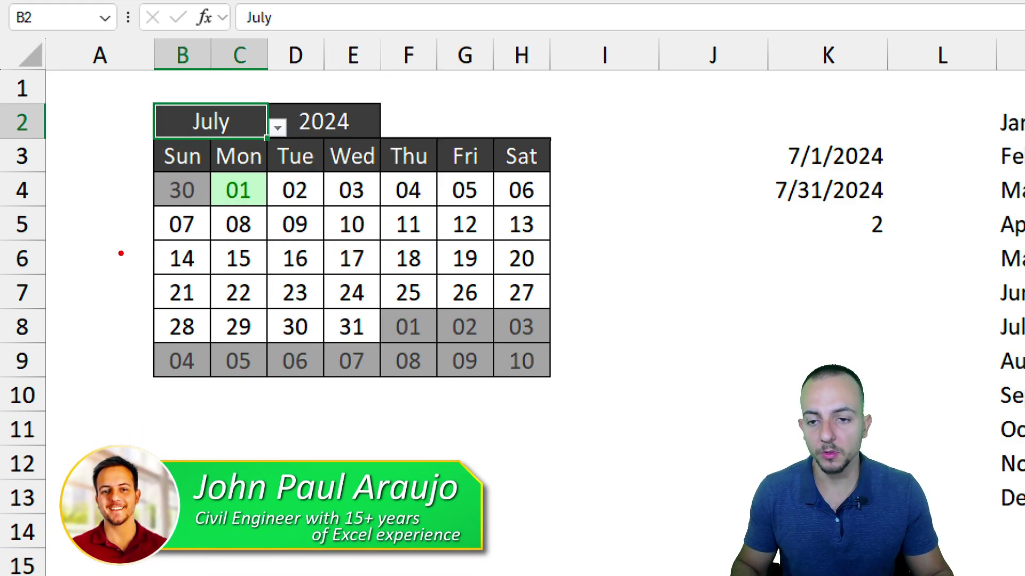
{"action": "mouse_move", "coordinate": [211, 169]}
{"action": "left_mouse_down"}
{"action": "mouse_move", "coordinate": [253, 210]}
{"action": "mouse_move", "coordinate": [269, 206]}
{"action": "left_mouse_up"}
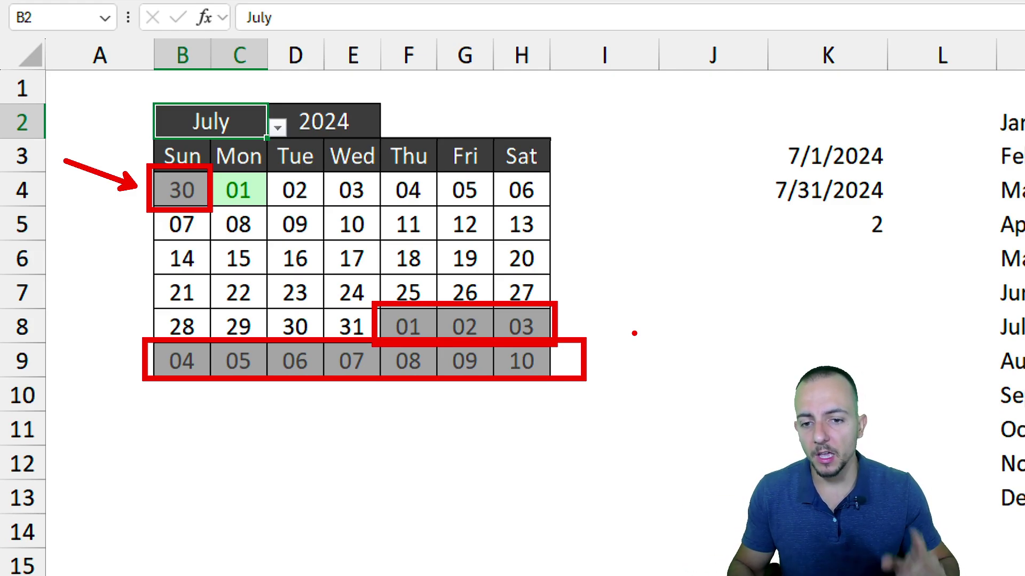
Inspect the formula behind the Wednesday date in cell E6 without changing it
{"action": "double_click", "coordinate": [368, 263]}
{"action": "left_click_drag", "start_coordinate": [330, 260], "coordinate": [268, 262]}
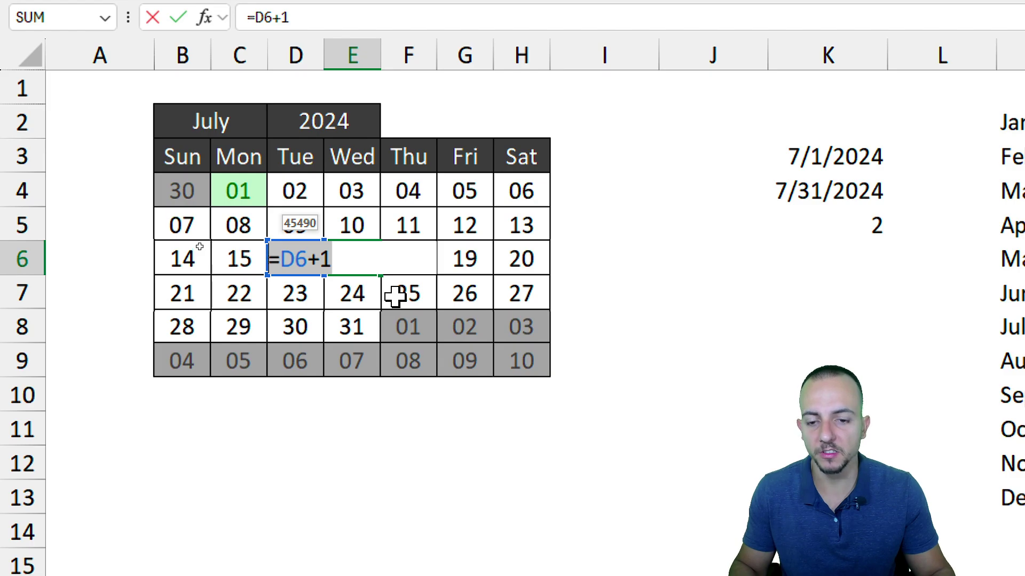
{"action": "key", "text": "Escape"}
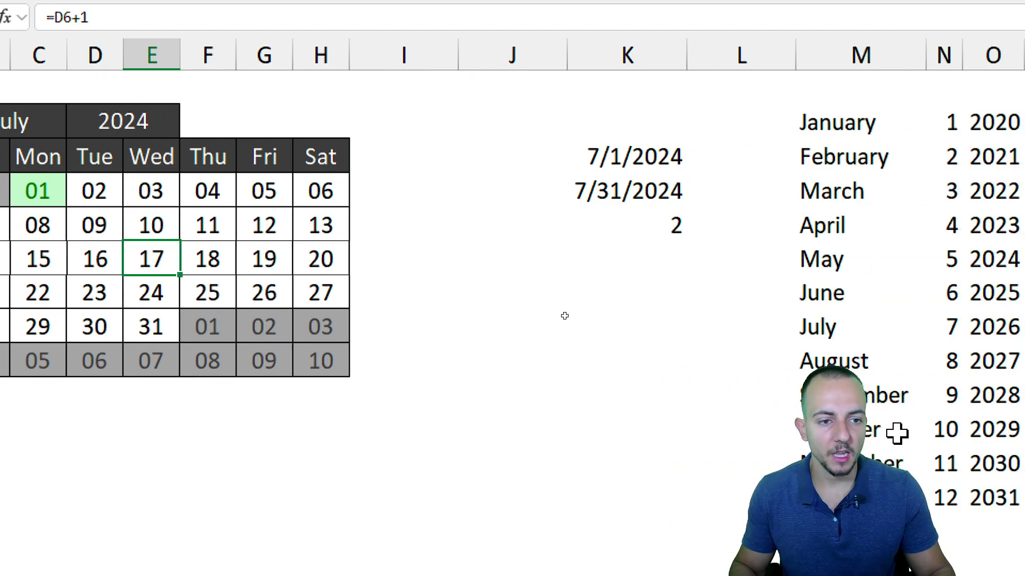
Compare the month list in column M with the month choices offered in cell B2
{"action": "left_click_drag", "start_coordinate": [352, 55], "coordinate": [705, 61]}
{"action": "left_click_drag", "start_coordinate": [645, 132], "coordinate": [618, 192]}
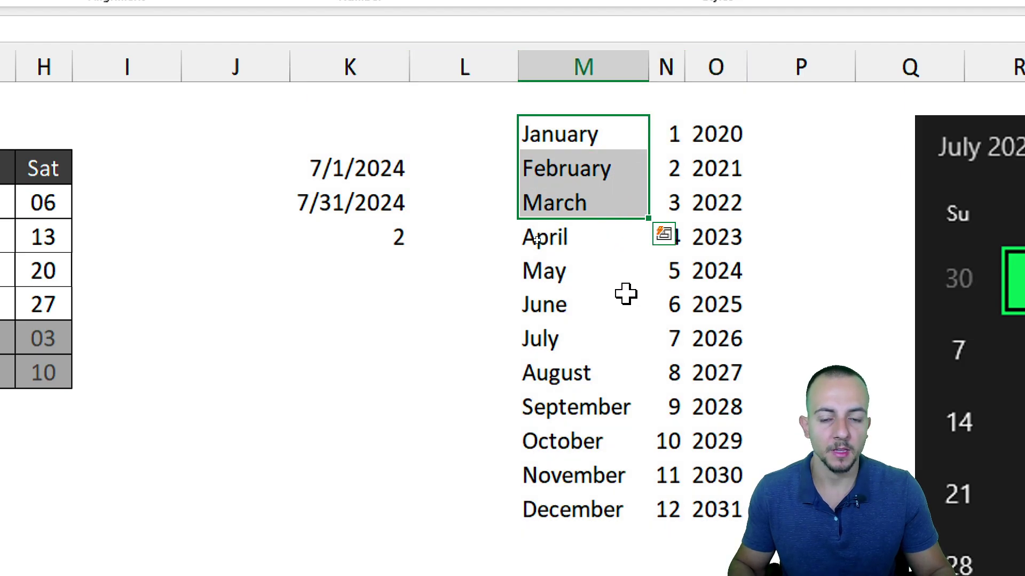
{"action": "left_click", "coordinate": [149, 141]}
{"action": "left_click", "coordinate": [178, 141]}
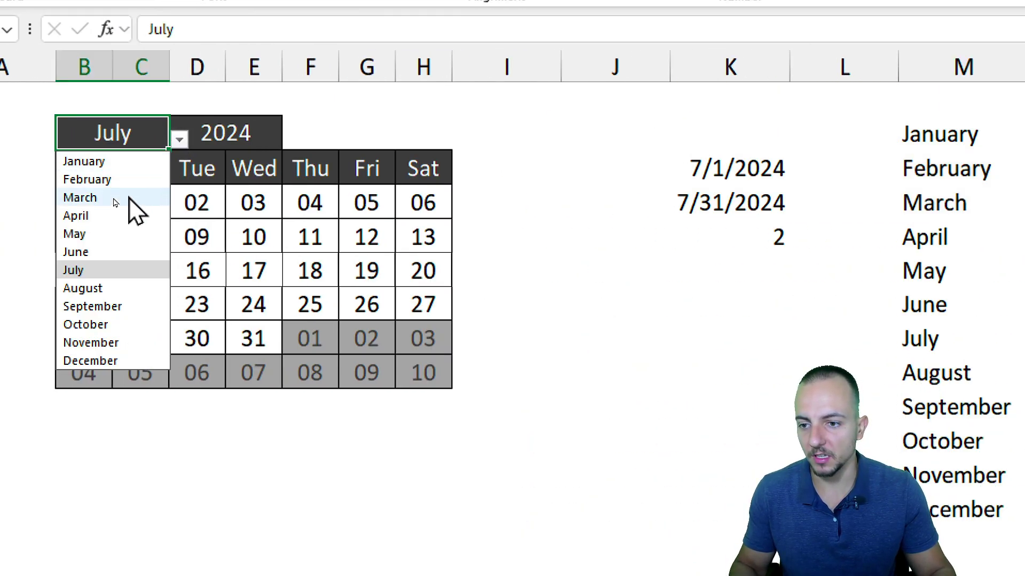
{"action": "left_click", "coordinate": [207, 280]}
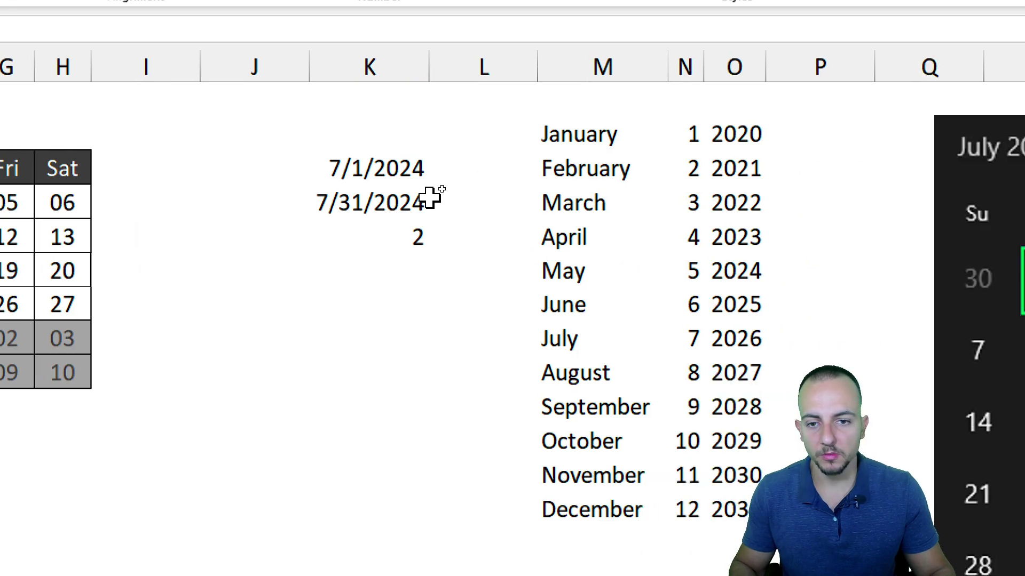
Inspect the formulas in the helper cells of column K, from K3 to K5
{"action": "left_click", "coordinate": [787, 171]}
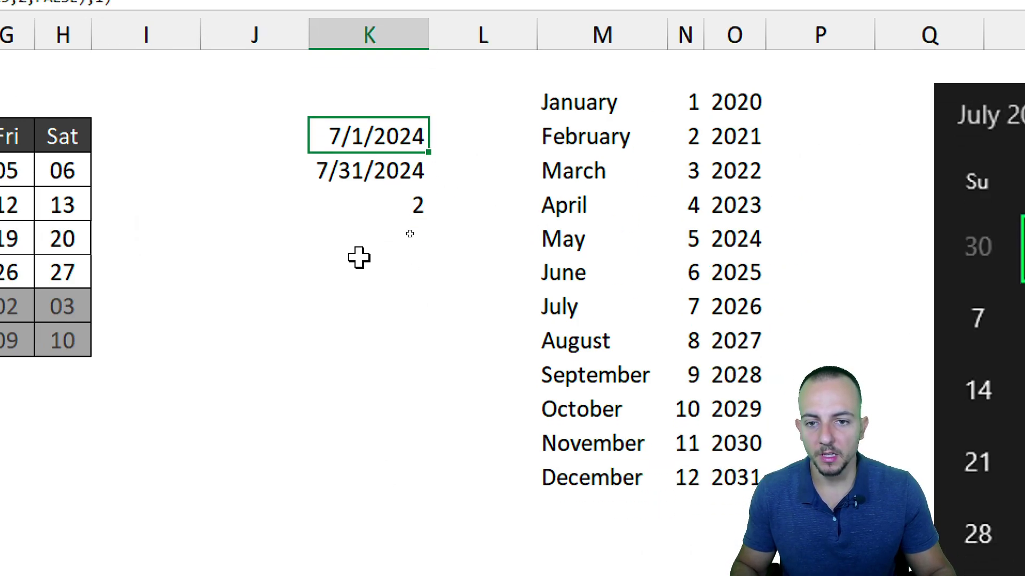
{"action": "left_click", "coordinate": [383, 209]}
{"action": "left_click", "coordinate": [395, 214]}
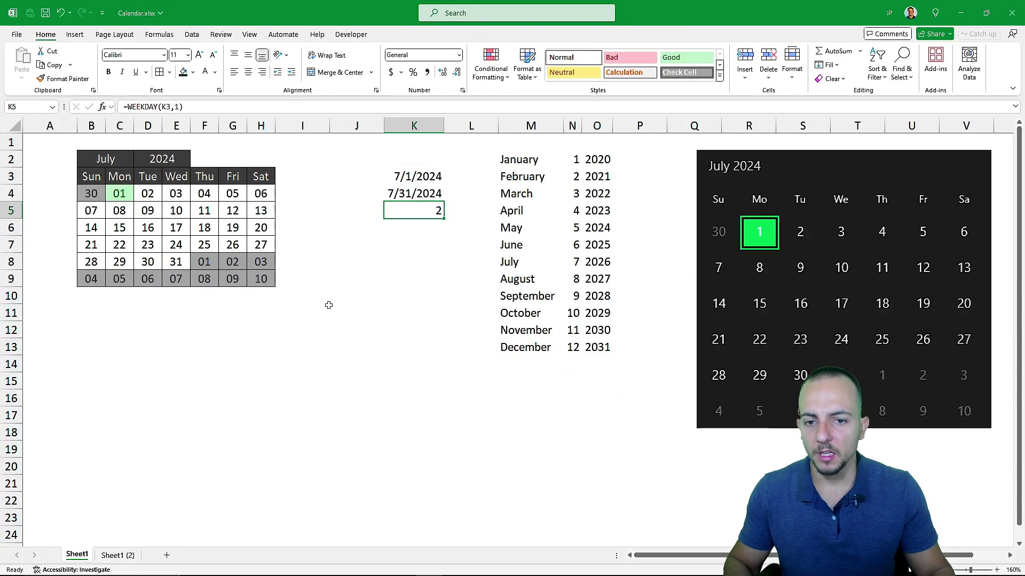
On the blank sheet Sheet1 (2), enter the weekday header Sun in cell B3
{"action": "left_click", "coordinate": [129, 555]}
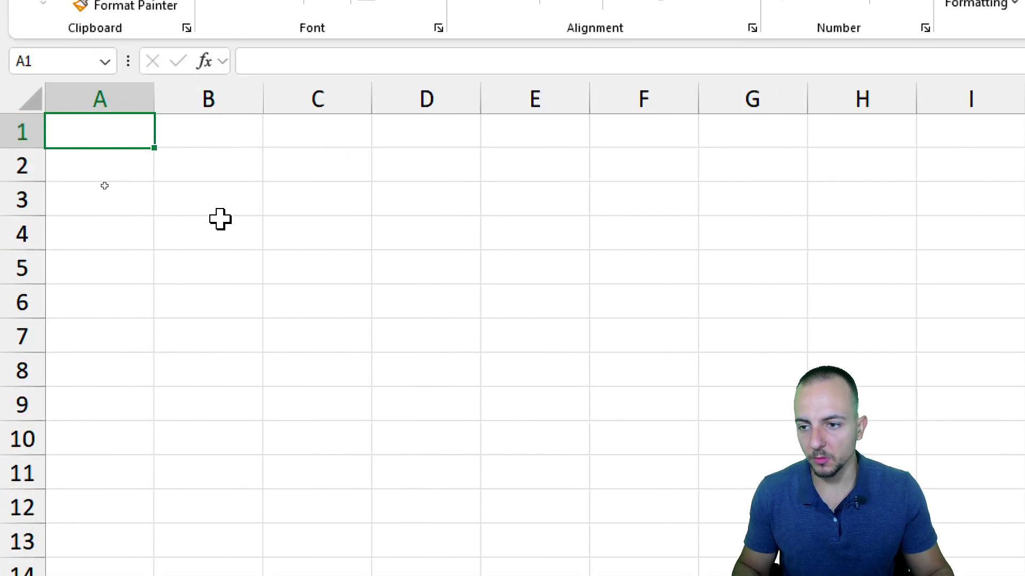
{"action": "left_click", "coordinate": [197, 191]}
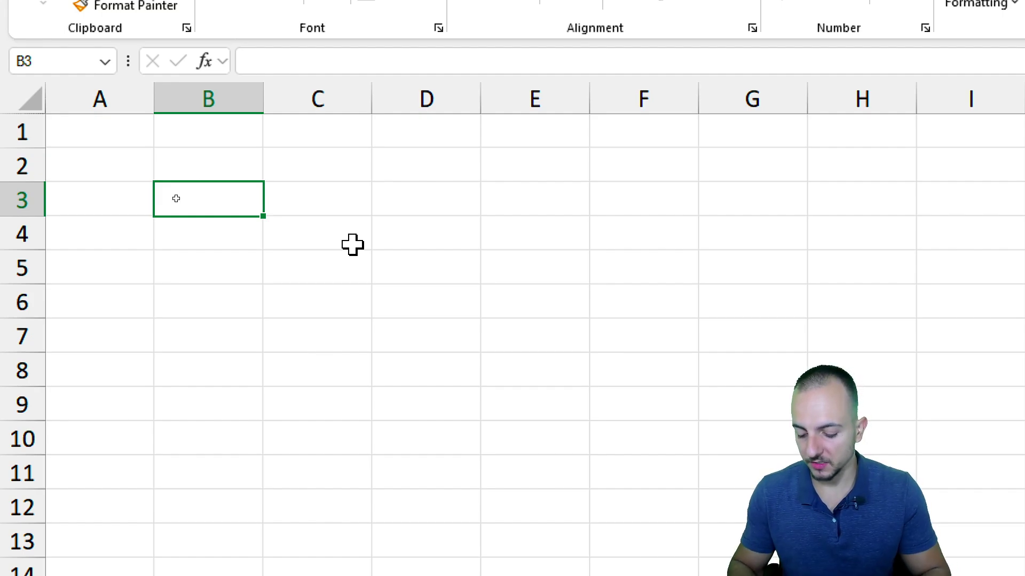
{"action": "type", "text": "Sunday"}
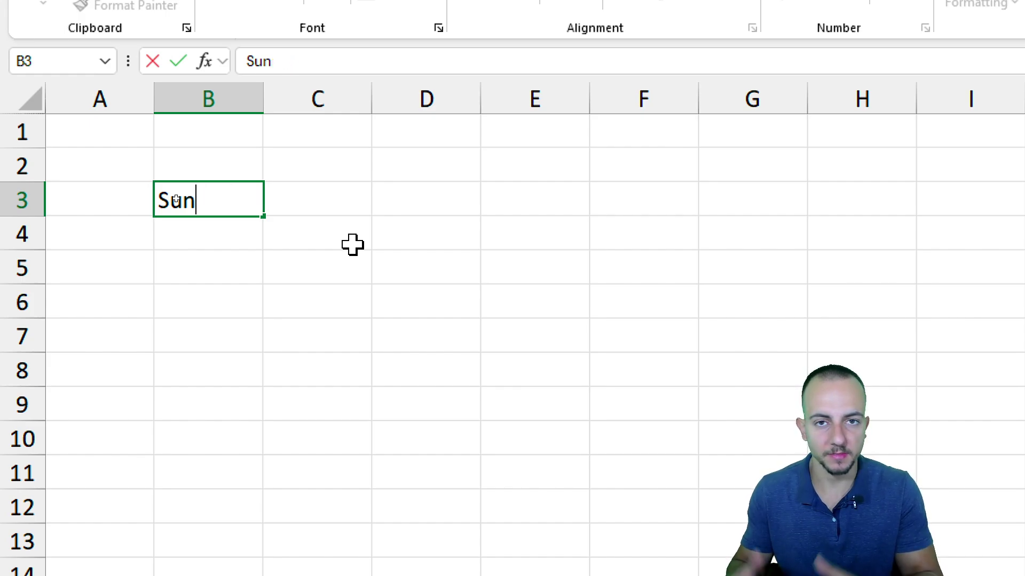
{"action": "key", "text": "Return"}
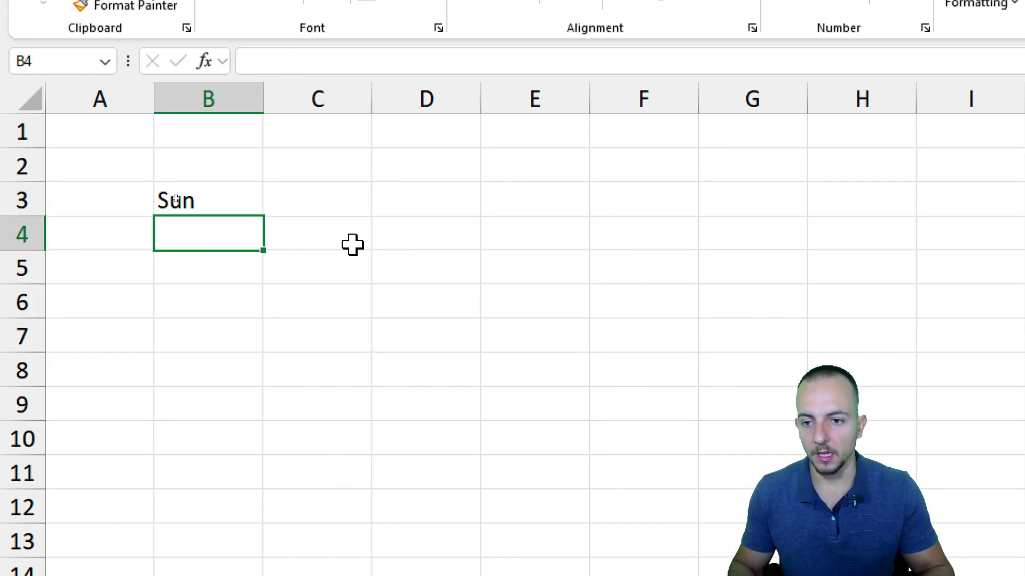
Fill the weekday headers from Sun in B3 across to Sat in H3
{"action": "left_click_drag", "start_coordinate": [233, 204], "coordinate": [658, 193]}
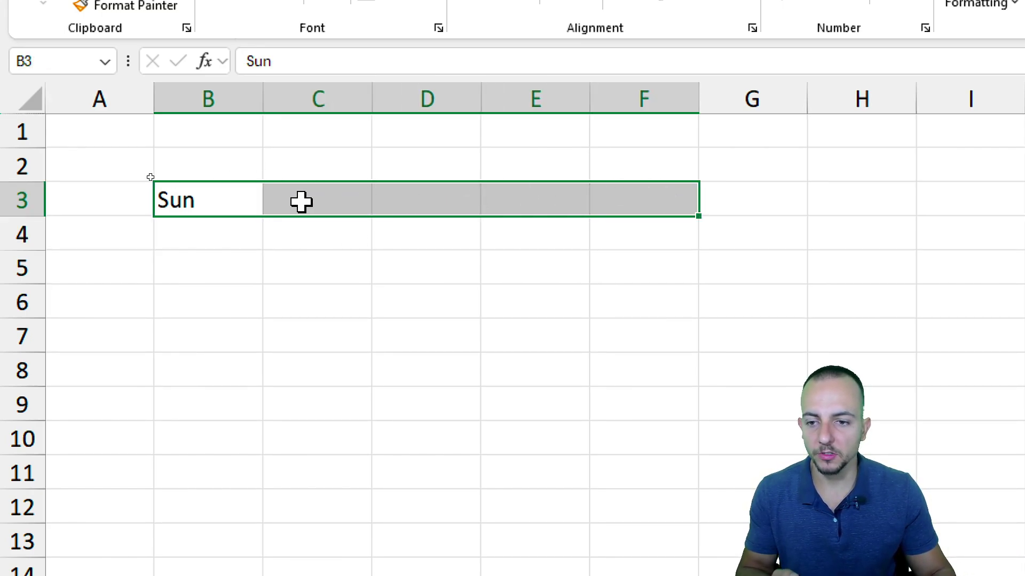
{"action": "left_click", "coordinate": [231, 203]}
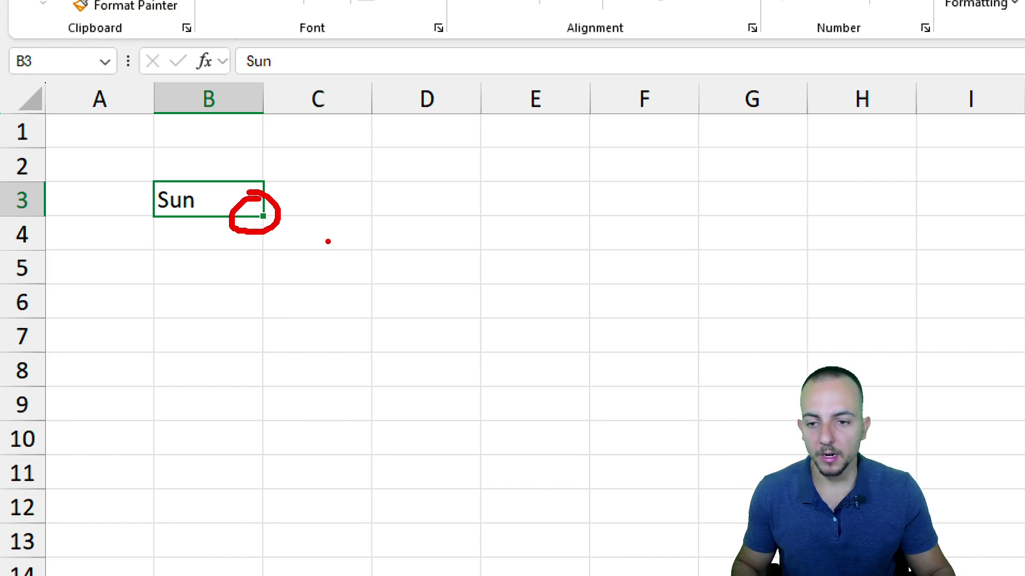
{"action": "left_click_drag", "start_coordinate": [256, 260], "coordinate": [391, 260]}
{"action": "key", "text": "Escape"}
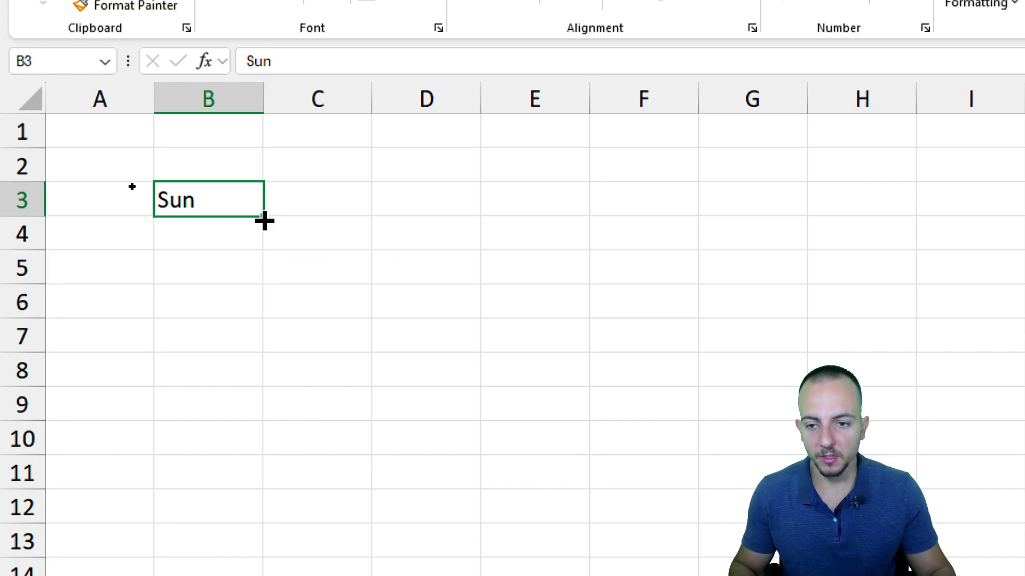
{"action": "left_click_drag", "start_coordinate": [264, 221], "coordinate": [758, 198]}
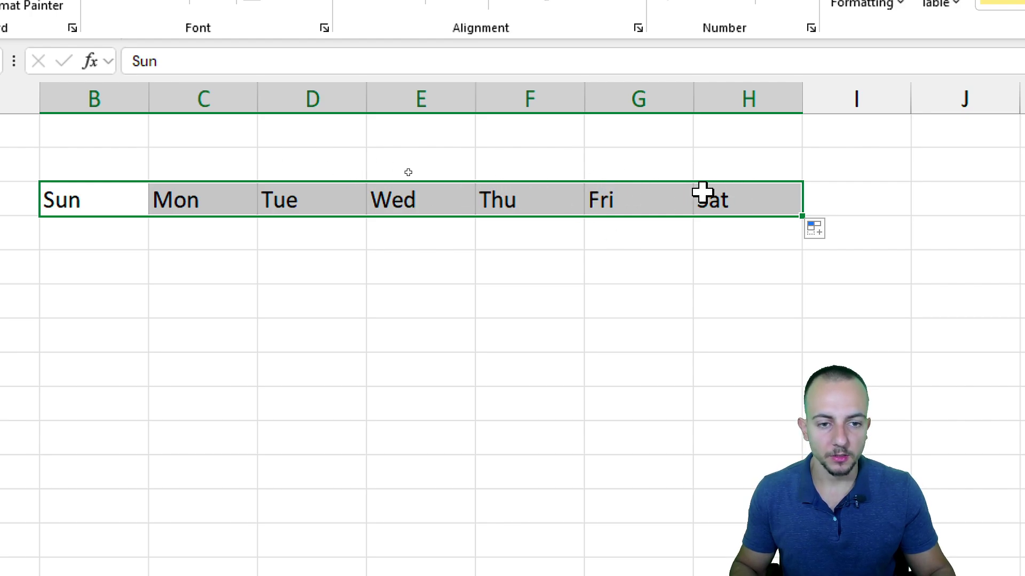
{"action": "left_click", "coordinate": [722, 207]}
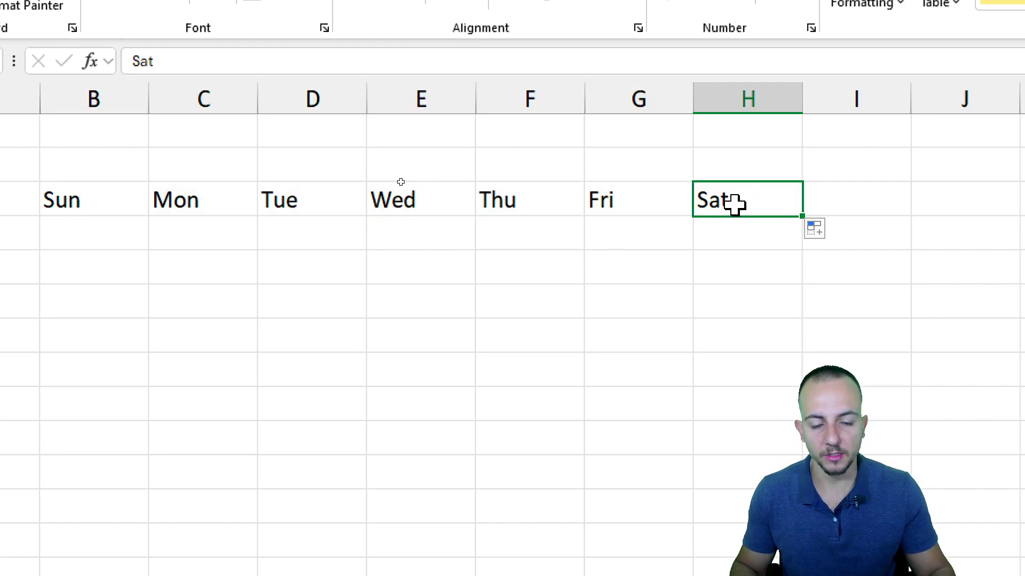
Narrow columns B through H to one equal column width that fits the weekday abbreviations
{"action": "left_click_drag", "start_coordinate": [73, 104], "coordinate": [364, 104]}
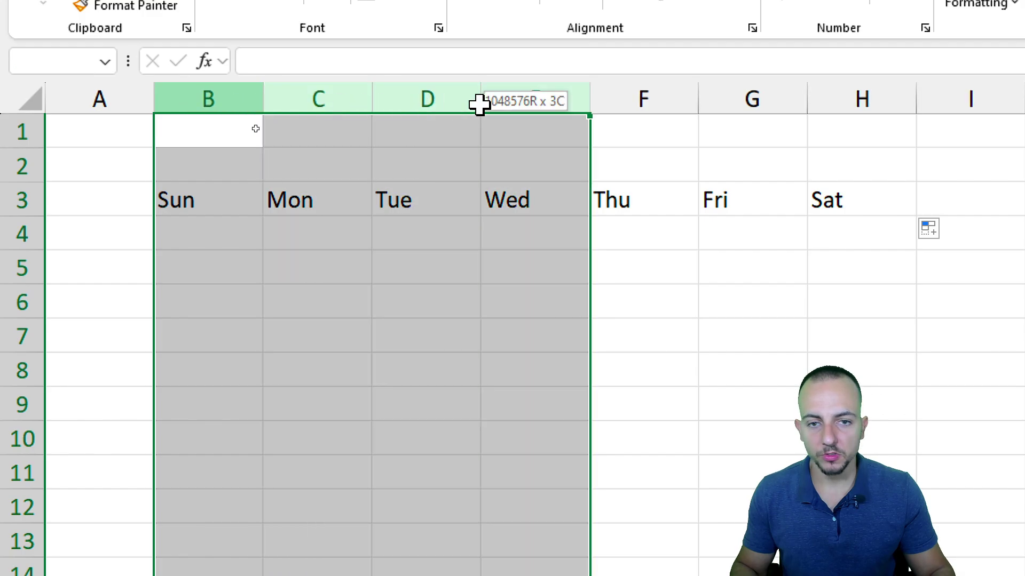
{"action": "left_click_drag", "start_coordinate": [478, 104], "coordinate": [831, 95]}
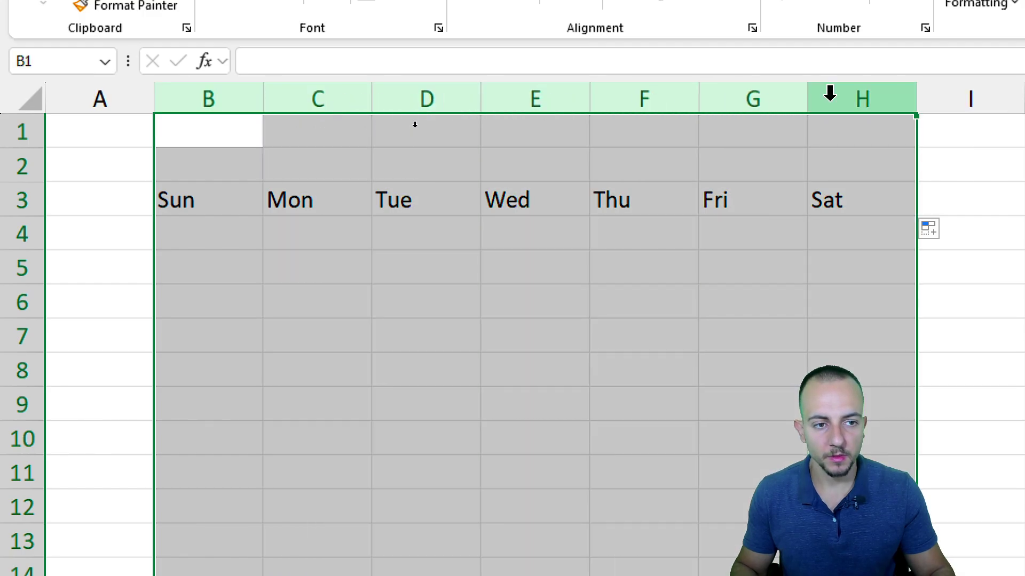
{"action": "right_click", "coordinate": [214, 96]}
{"action": "left_click", "coordinate": [361, 435]}
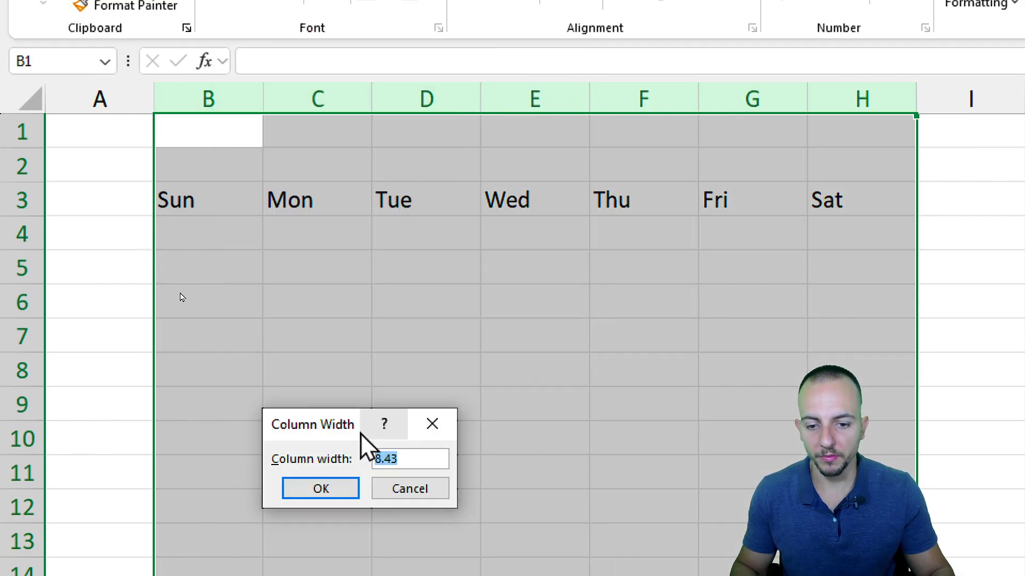
{"action": "left_click_drag", "start_coordinate": [361, 435], "coordinate": [348, 253]}
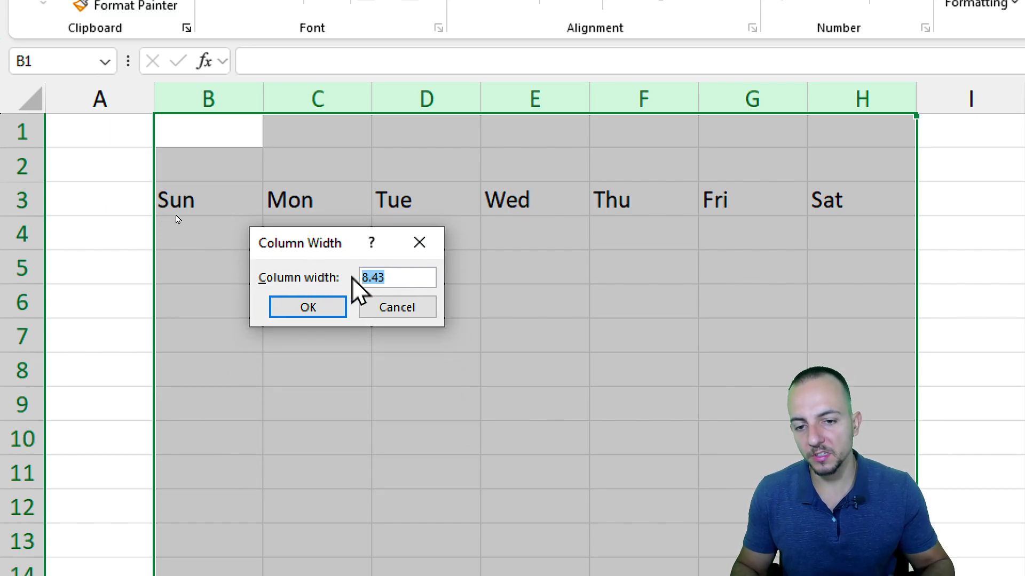
{"action": "left_click", "coordinate": [304, 309]}
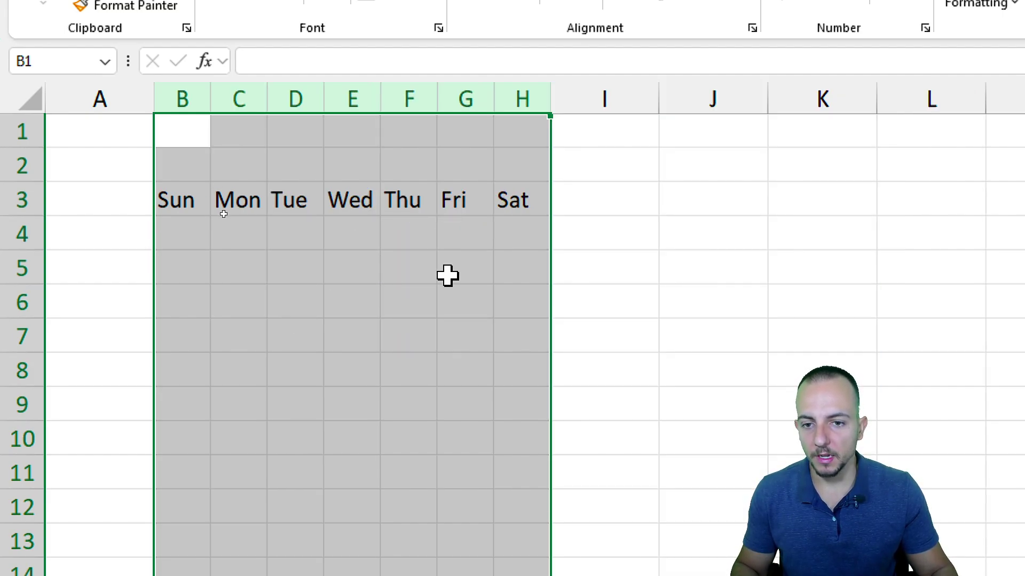
Merge and center cells B2:D2 above the weekday headers, leaving the merged cell empty
{"action": "left_click_drag", "start_coordinate": [189, 165], "coordinate": [281, 171]}
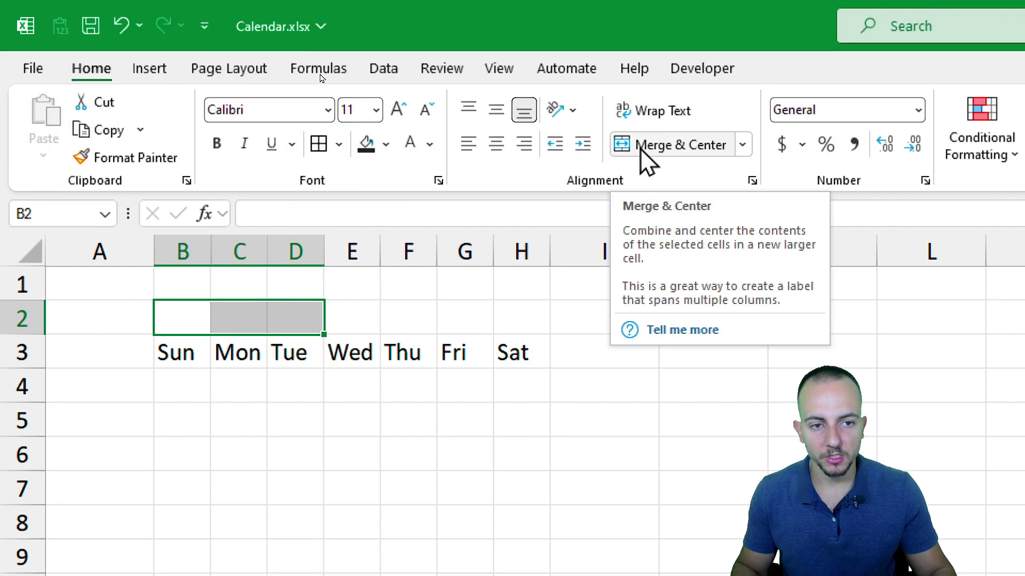
{"action": "left_click", "coordinate": [640, 148]}
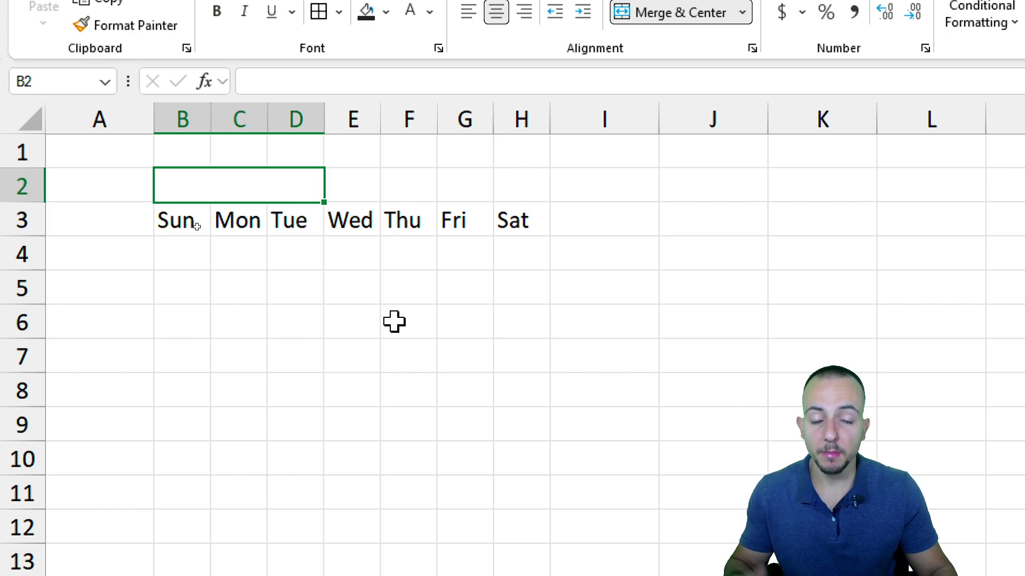
{"action": "type", "text": "Janu"}
{"action": "key", "text": "Escape"}
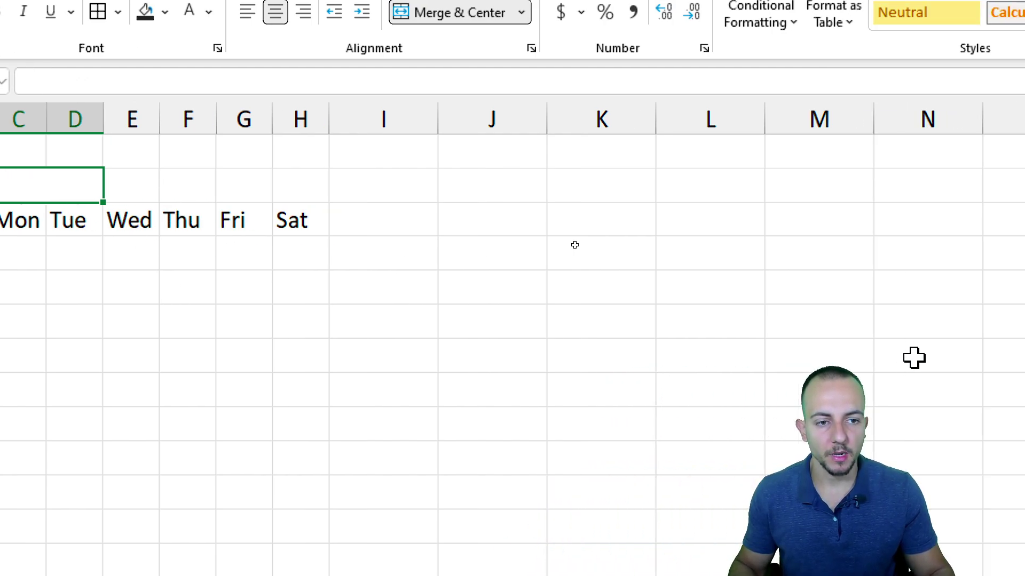
Enter January in cell M2 as the first entry of the month list
{"action": "left_click_drag", "start_coordinate": [549, 174], "coordinate": [534, 458]}
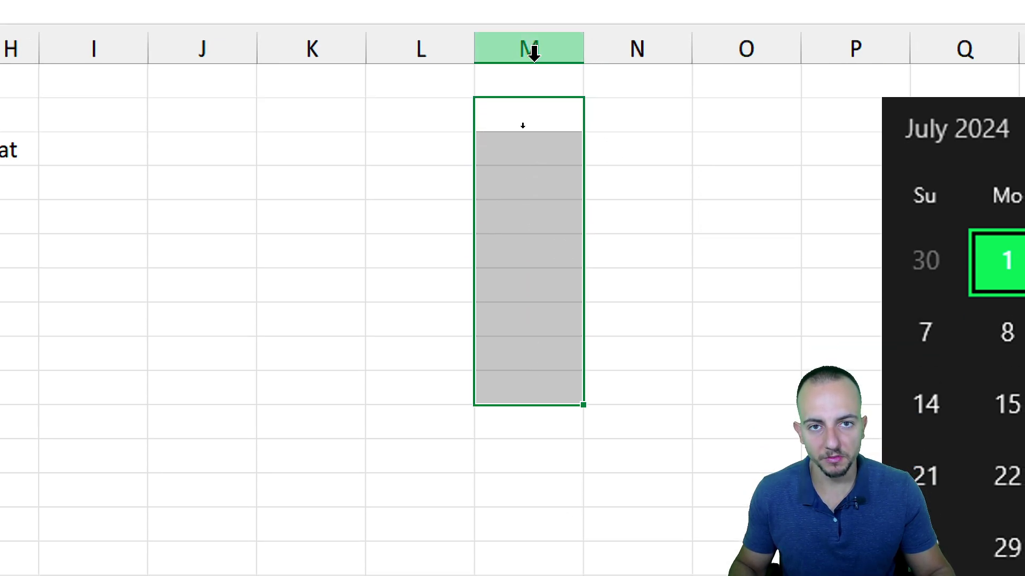
{"action": "left_click", "coordinate": [536, 103]}
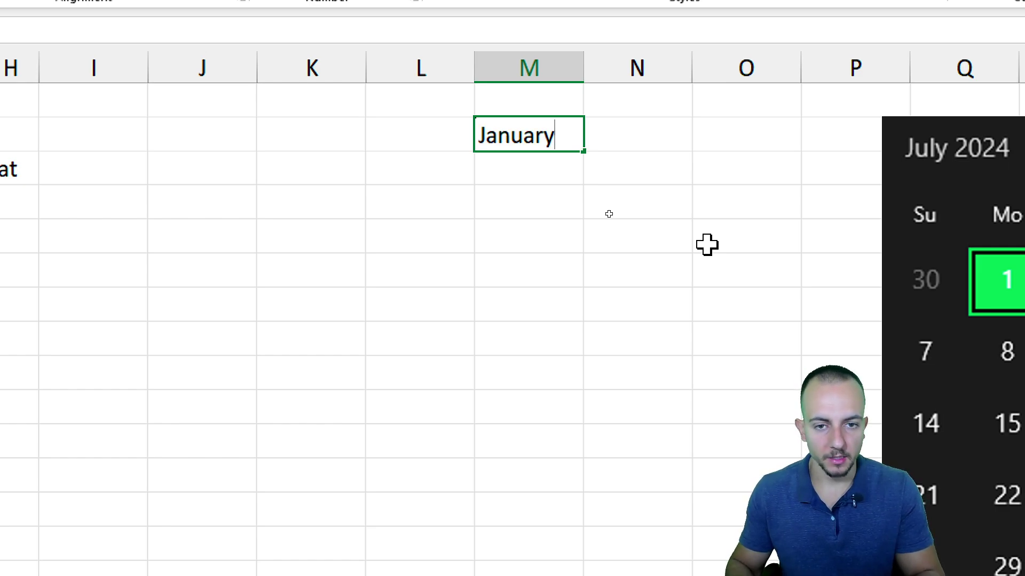
{"action": "key", "text": "Return"}
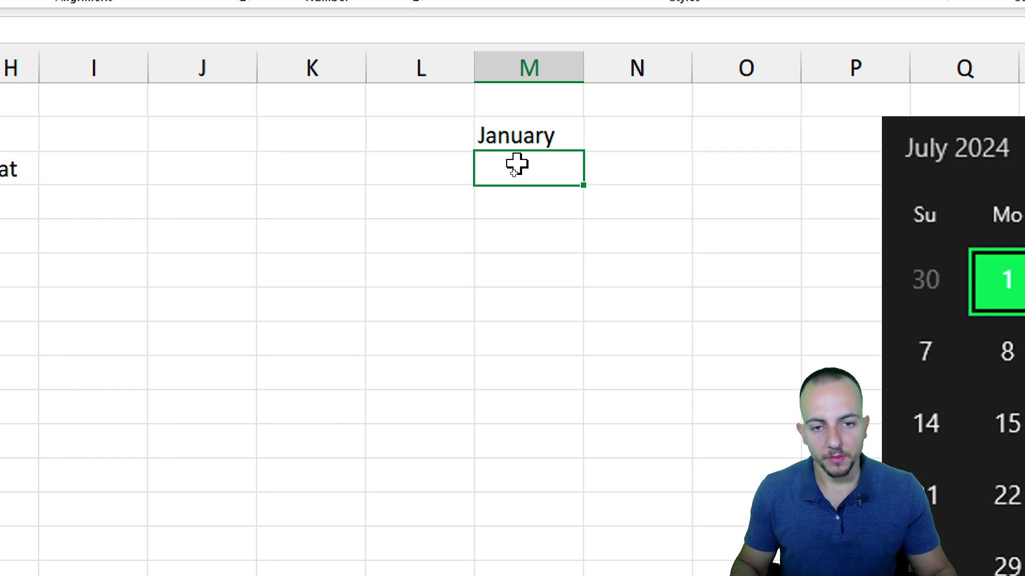
Fill the month names down from January in M2 to December in M13, and widen column M to fit them
{"action": "left_click", "coordinate": [532, 204]}
{"action": "left_click", "coordinate": [530, 237]}
{"action": "left_click", "coordinate": [536, 269]}
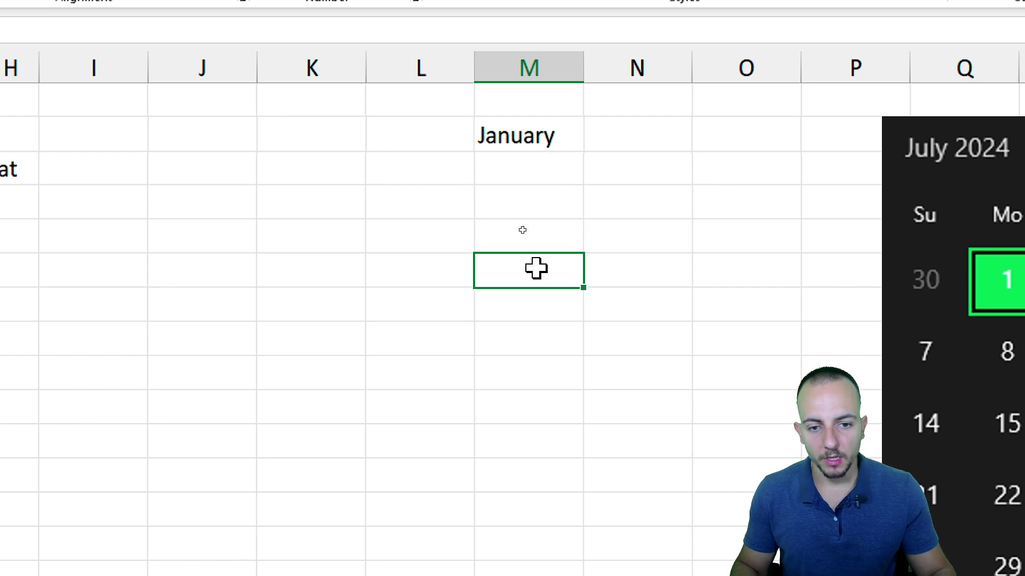
{"action": "left_click", "coordinate": [548, 149]}
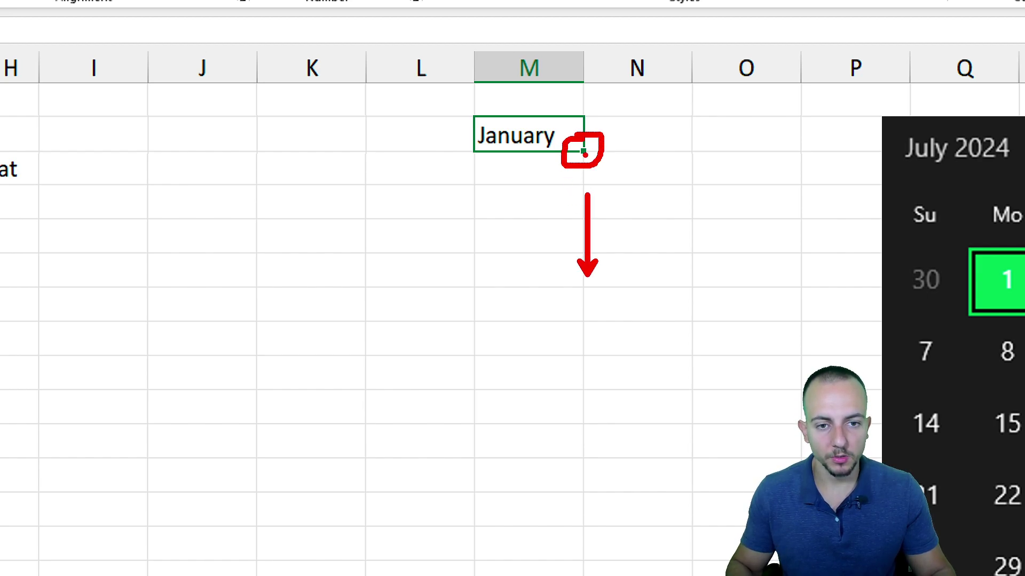
{"action": "left_click_drag", "start_coordinate": [587, 158], "coordinate": [561, 497]}
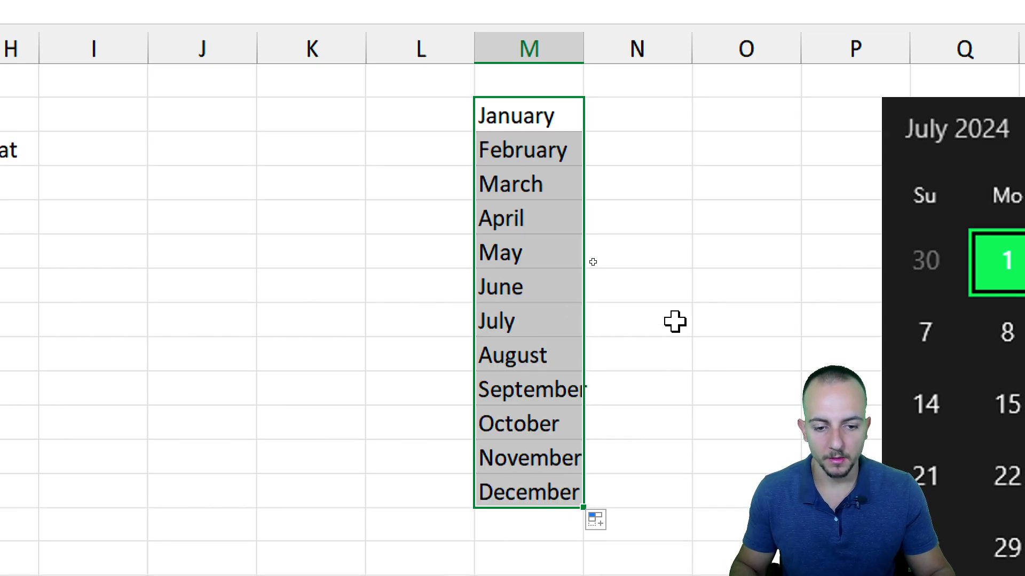
{"action": "left_click_drag", "start_coordinate": [583, 72], "coordinate": [594, 73]}
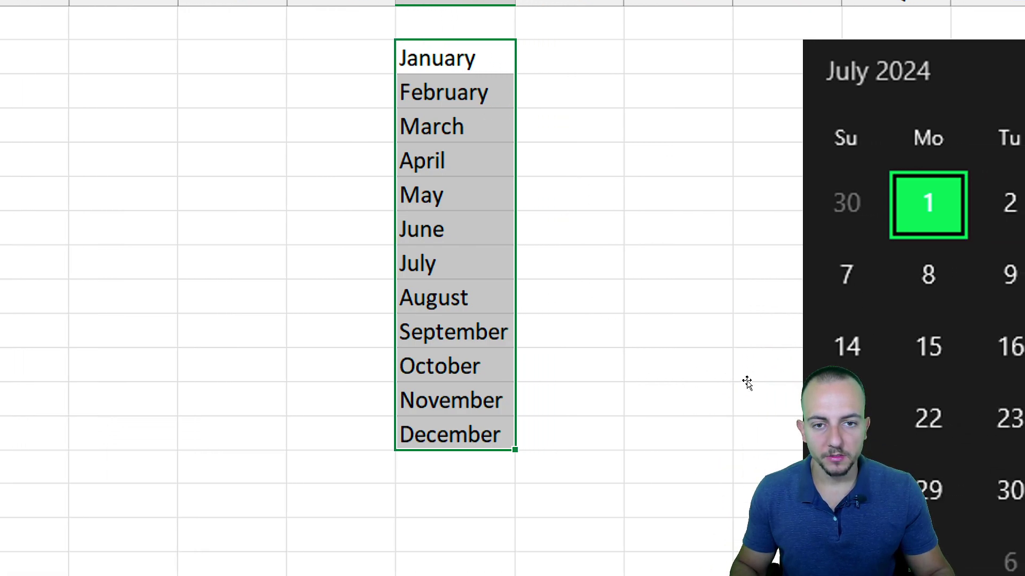
Enter the month numbers 1, 2 and 3 in N2:N4 beside January, February and March
{"action": "left_click", "coordinate": [437, 109]}
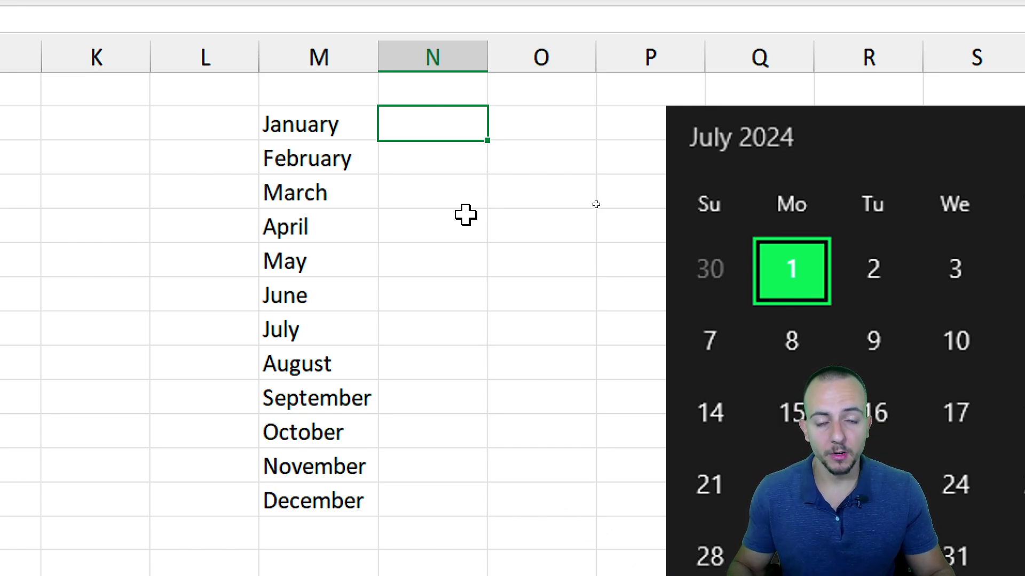
{"action": "left_click", "coordinate": [318, 133]}
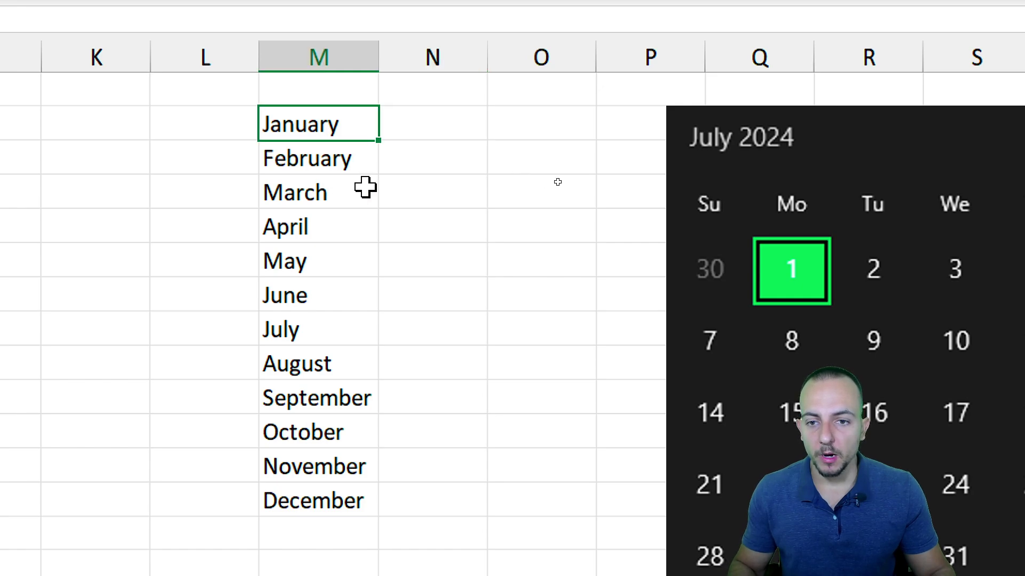
{"action": "left_click", "coordinate": [425, 133]}
{"action": "type", "text": "1"}
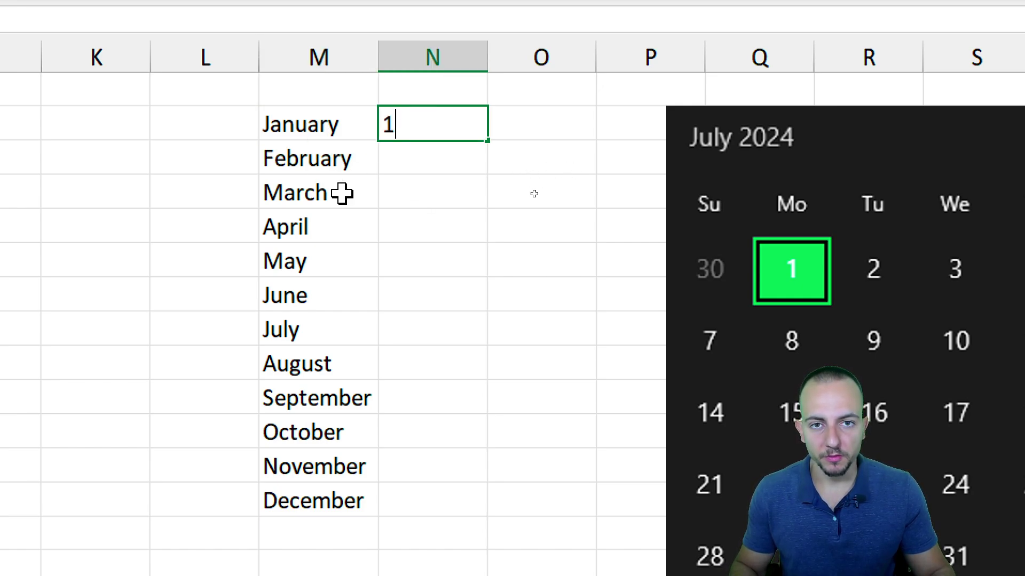
{"action": "left_click", "coordinate": [405, 151]}
{"action": "type", "text": "2"}
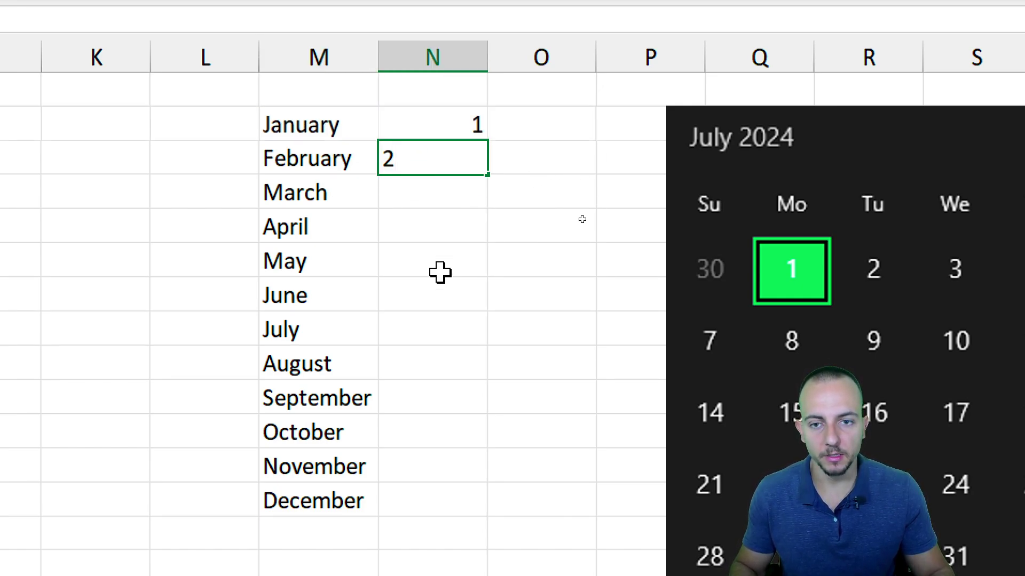
{"action": "key", "text": "Return"}
{"action": "type", "text": "3"}
{"action": "key", "text": "Return"}
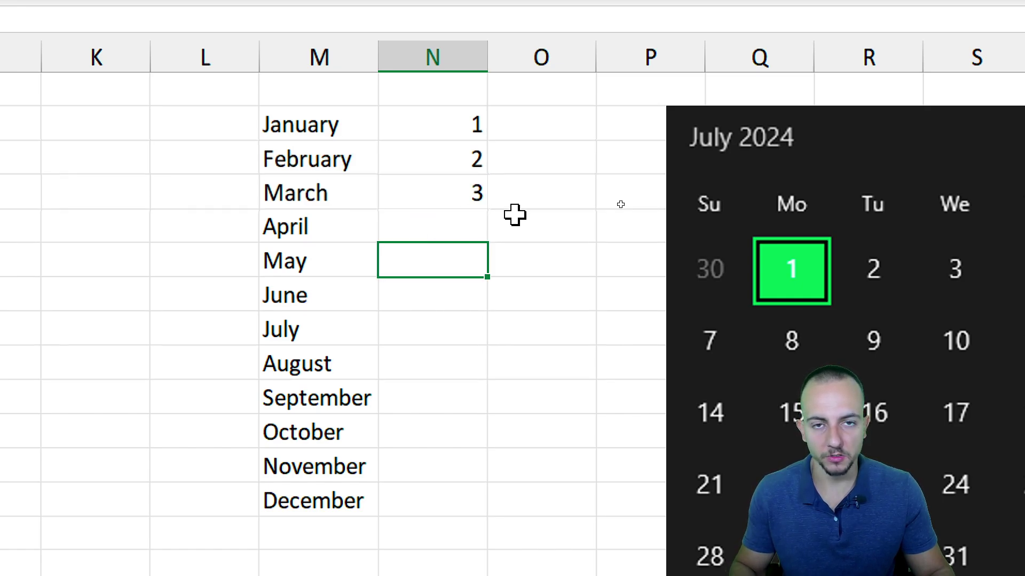
Extend the month numbers down to 12 in N13 beside December, and narrow column N
{"action": "left_click", "coordinate": [448, 133]}
{"action": "left_click_drag", "start_coordinate": [448, 133], "coordinate": [470, 416]}
{"action": "left_click_drag", "start_coordinate": [461, 504], "coordinate": [460, 502]}
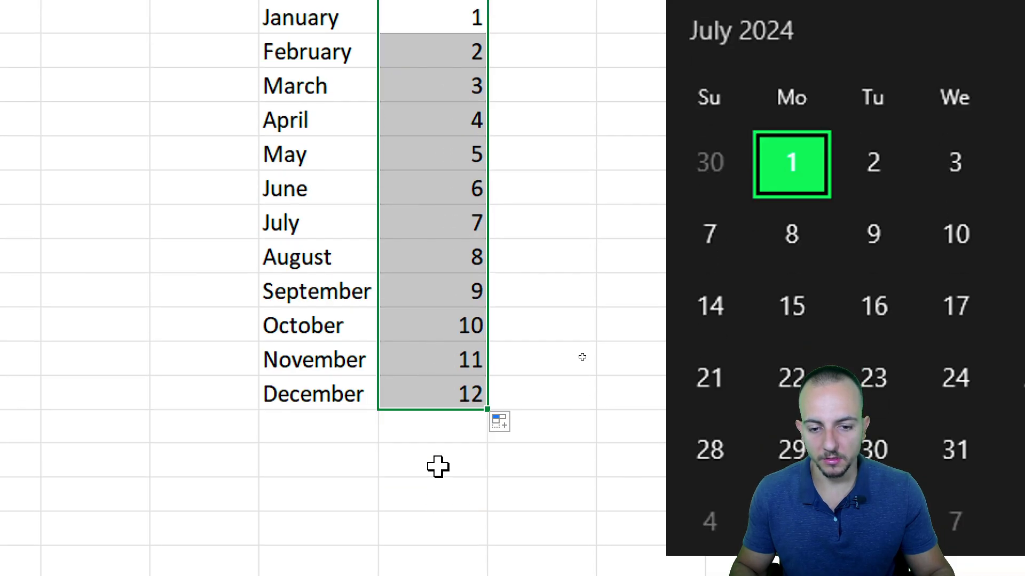
{"action": "left_click_drag", "start_coordinate": [486, 72], "coordinate": [433, 87]}
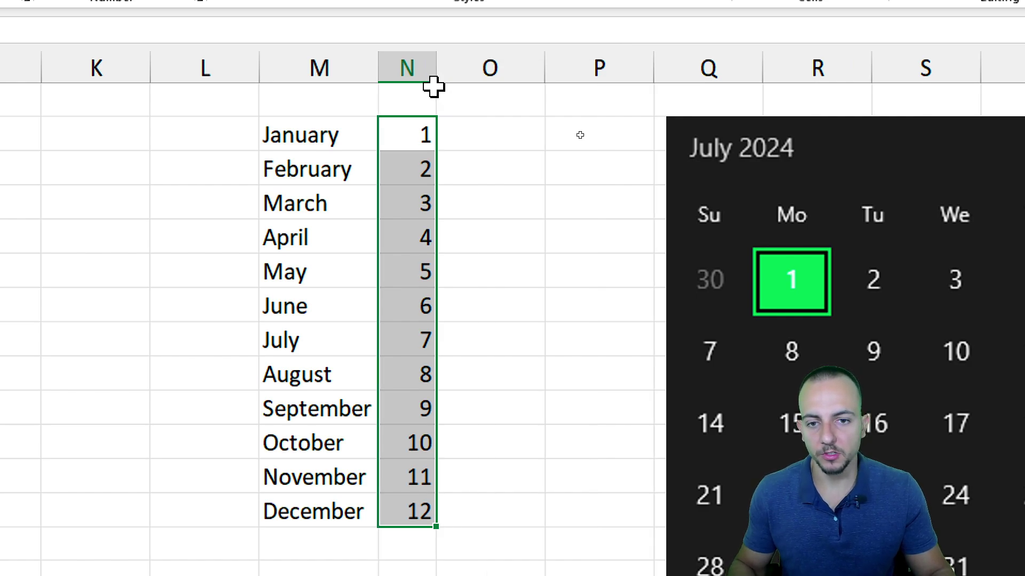
Enter 2020 in cell O2 as the first entry of the year list
{"action": "left_click", "coordinate": [484, 130]}
{"action": "left_click", "coordinate": [494, 69]}
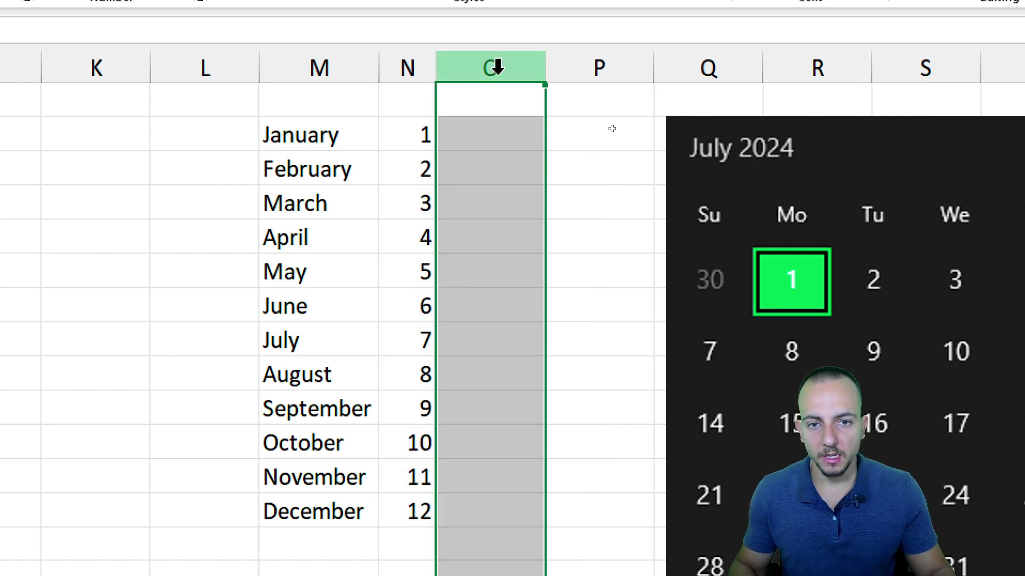
{"action": "left_click", "coordinate": [484, 131]}
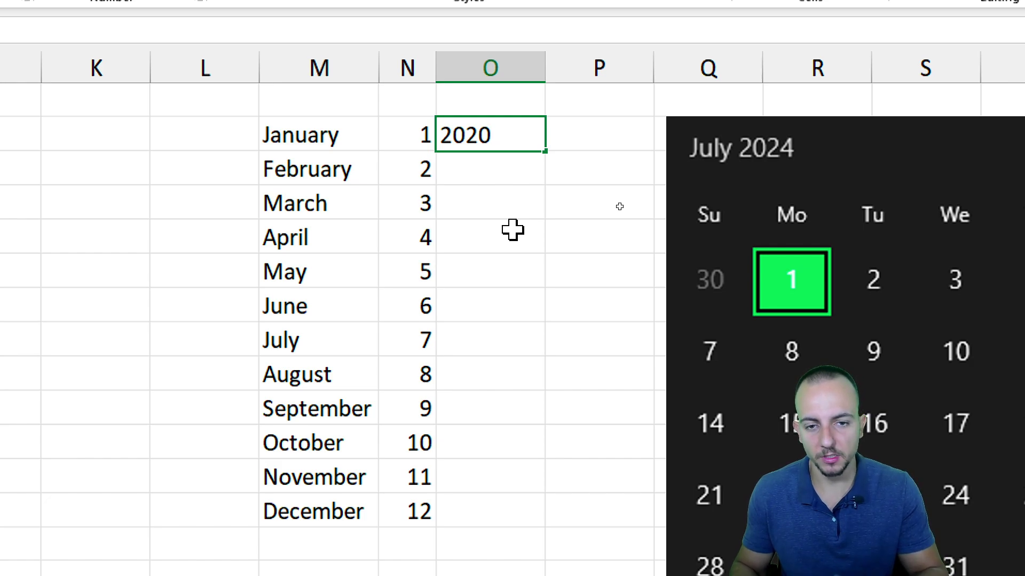
{"action": "key", "text": "Return"}
{"action": "left_click", "coordinate": [495, 126]}
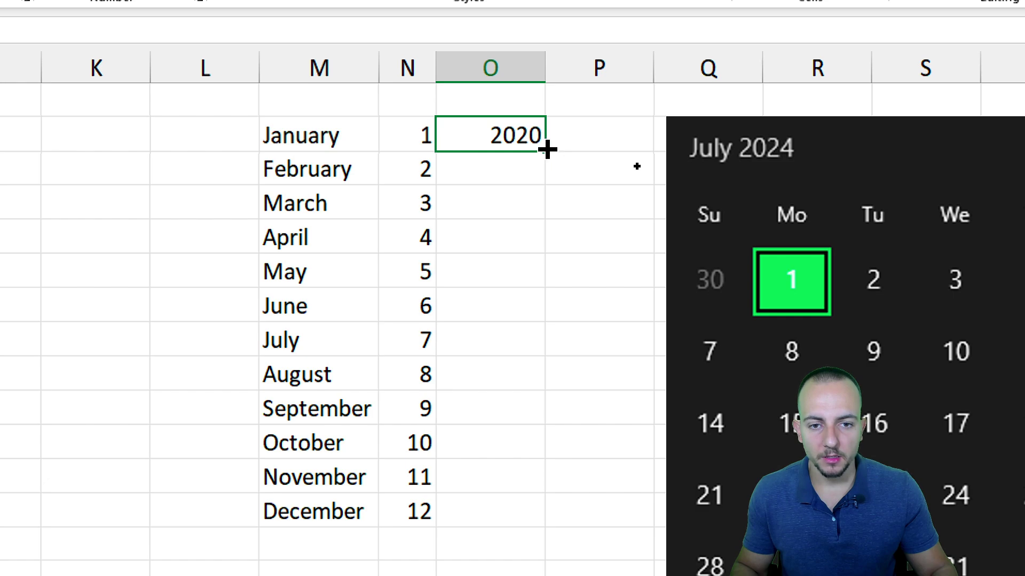
Fill column O from O2 down to O13 as a series of consecutive years from 2020 to 2031
{"action": "left_click_drag", "start_coordinate": [547, 150], "coordinate": [528, 546]}
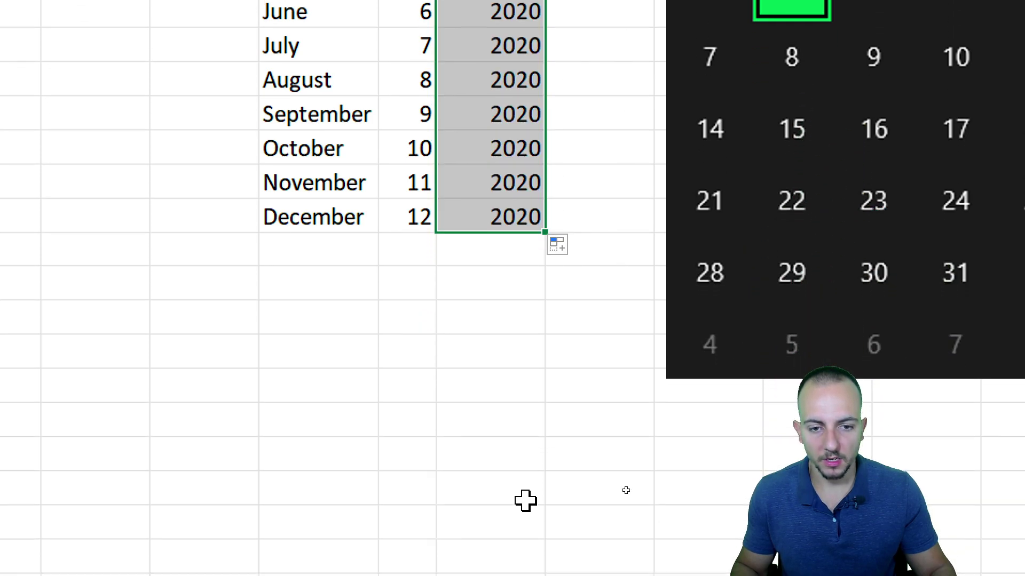
{"action": "left_click", "coordinate": [558, 246]}
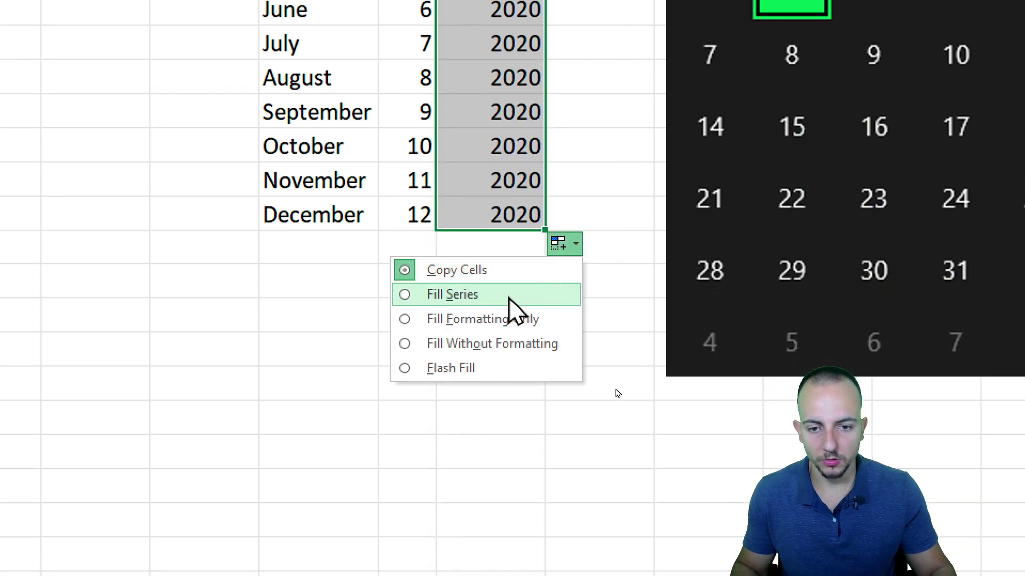
{"action": "left_click", "coordinate": [481, 296]}
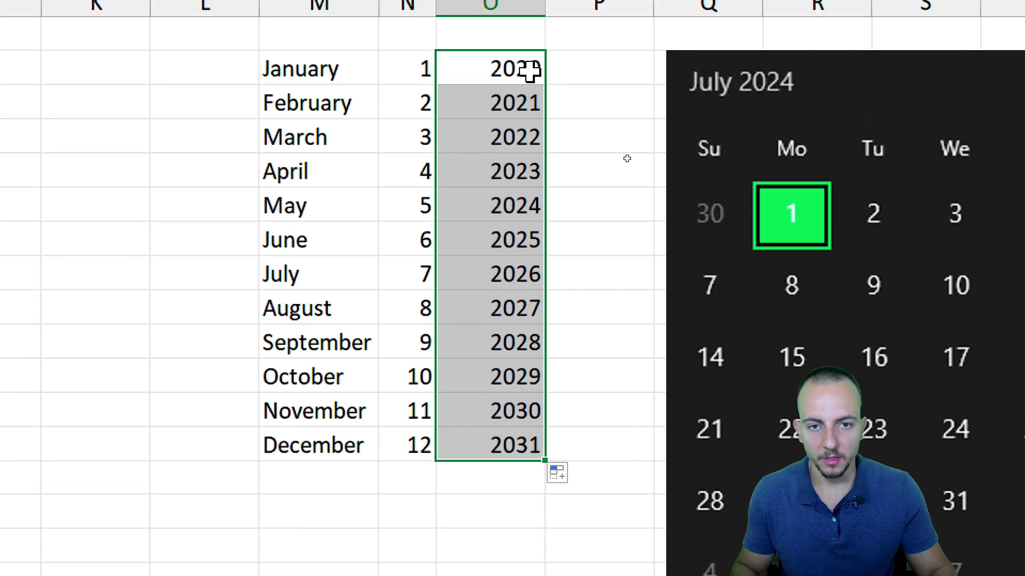
{"action": "left_click", "coordinate": [529, 69]}
{"action": "left_click", "coordinate": [526, 120]}
{"action": "left_click", "coordinate": [530, 155]}
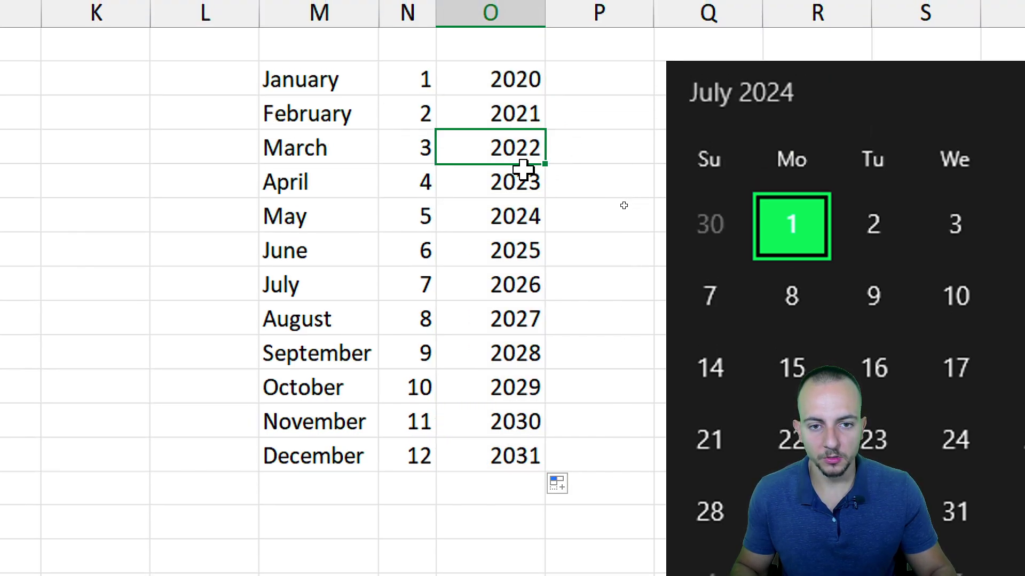
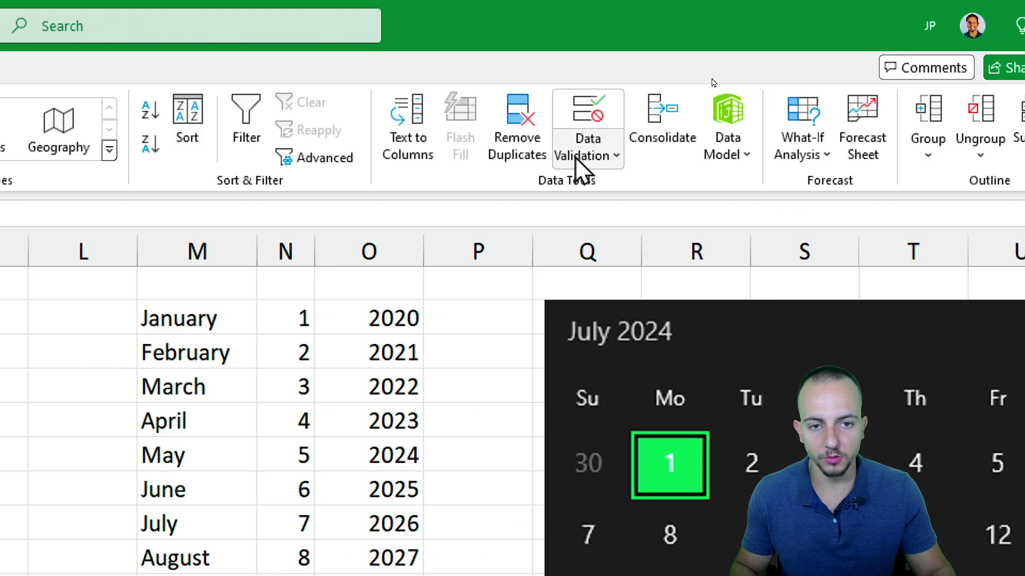
Add a list data validation to the merged cell B2 with the months in =$M$2:$M$13 as its source
{"action": "left_click", "coordinate": [615, 154]}
{"action": "left_click", "coordinate": [627, 187]}
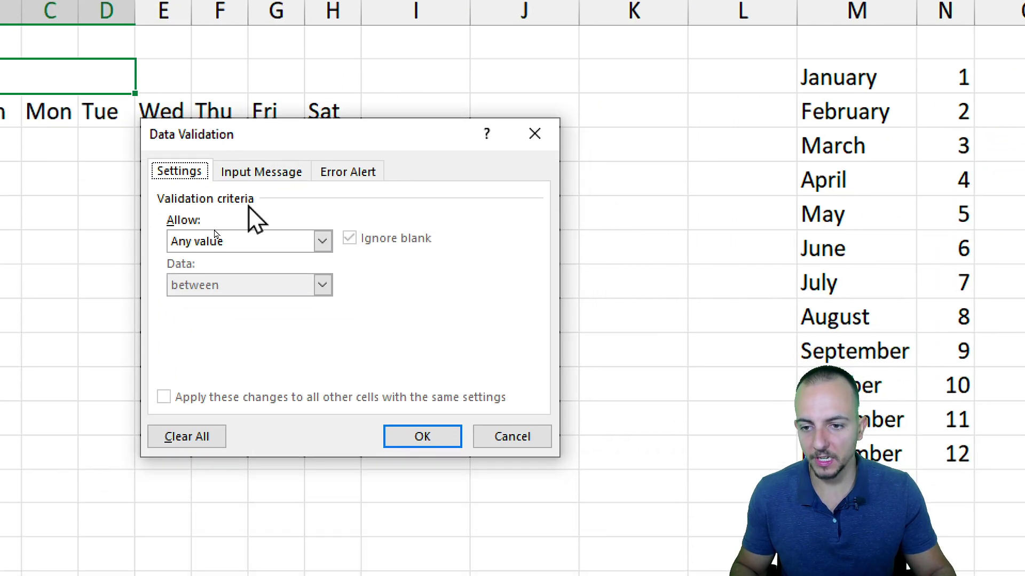
{"action": "left_click", "coordinate": [226, 243]}
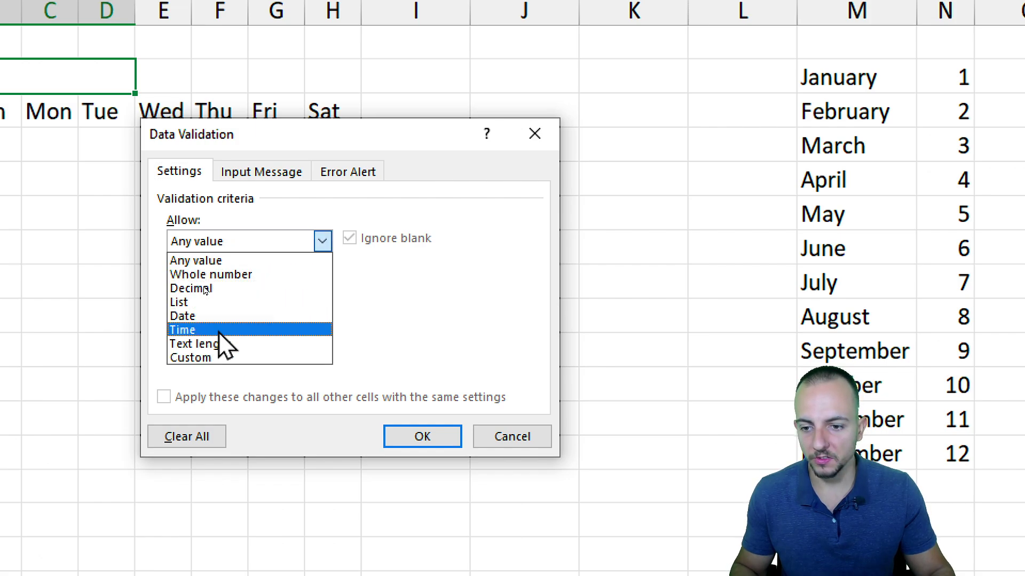
{"action": "left_click", "coordinate": [230, 302]}
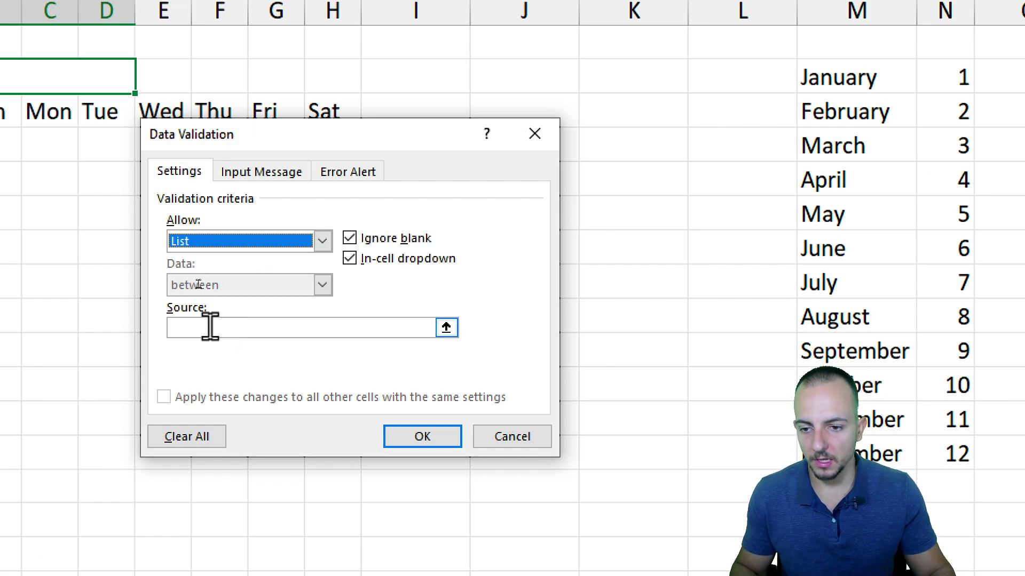
{"action": "left_click", "coordinate": [446, 328]}
{"action": "left_click_drag", "start_coordinate": [891, 85], "coordinate": [875, 216]}
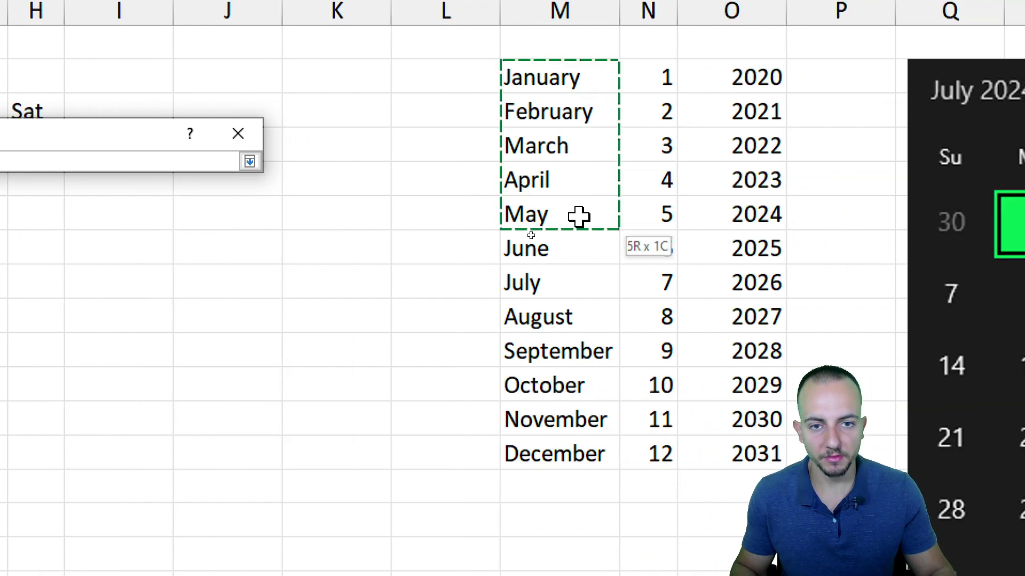
{"action": "left_click_drag", "start_coordinate": [578, 216], "coordinate": [570, 443]}
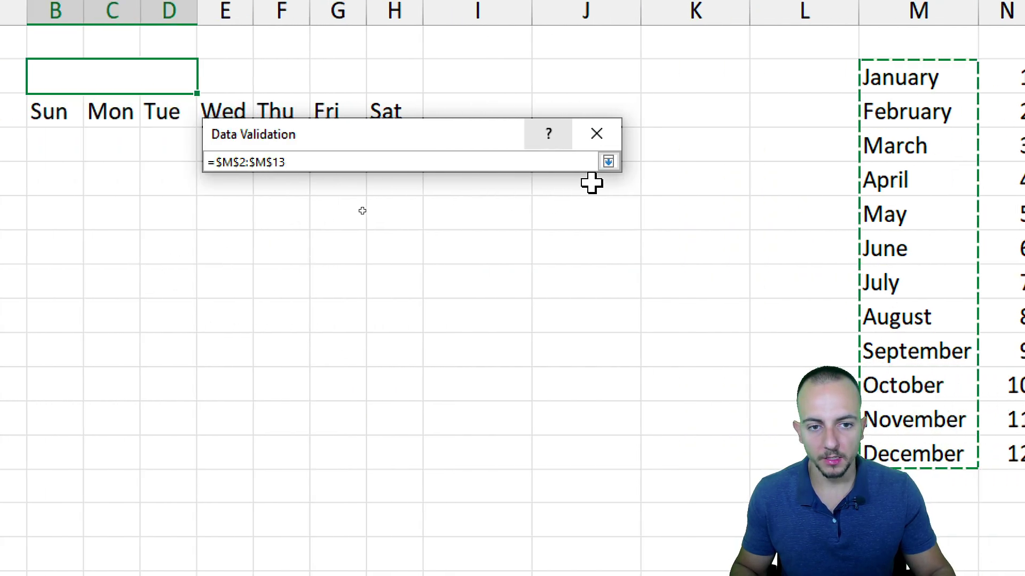
{"action": "left_click", "coordinate": [608, 162]}
{"action": "left_click", "coordinate": [486, 434]}
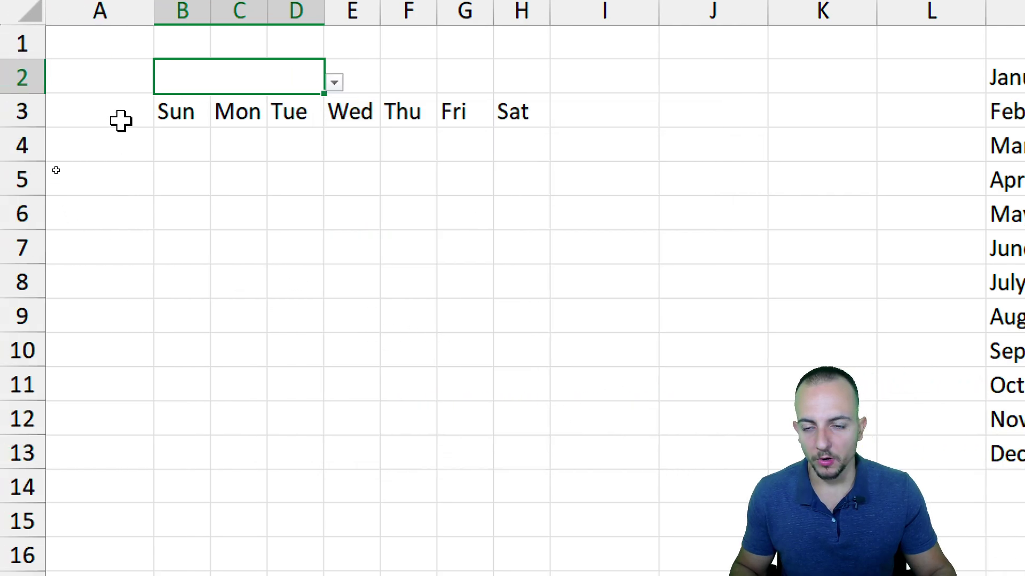
Test the month dropdown in B2 with February and September, and leave July selected
{"action": "left_click", "coordinate": [334, 81]}
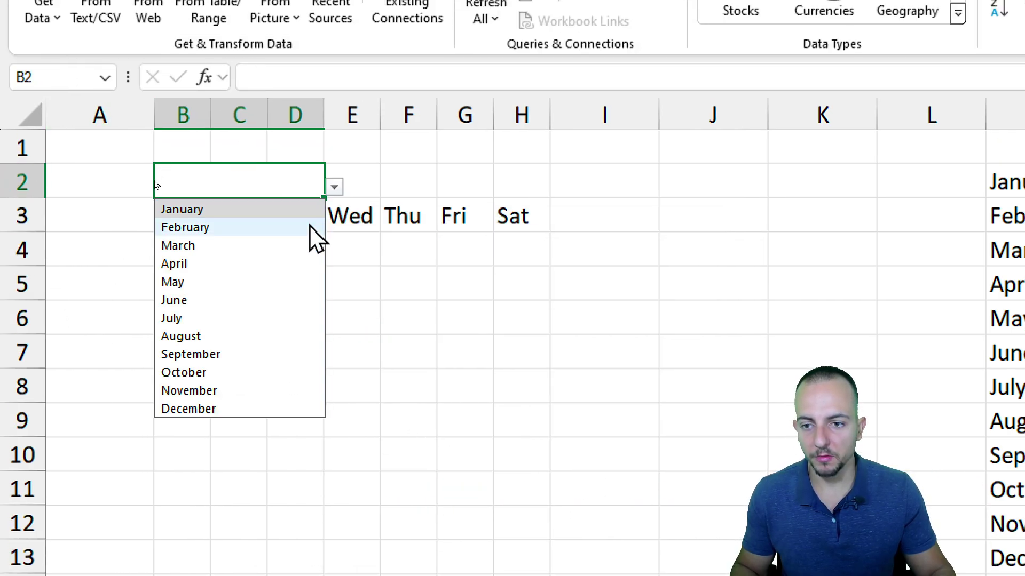
{"action": "left_click", "coordinate": [214, 228]}
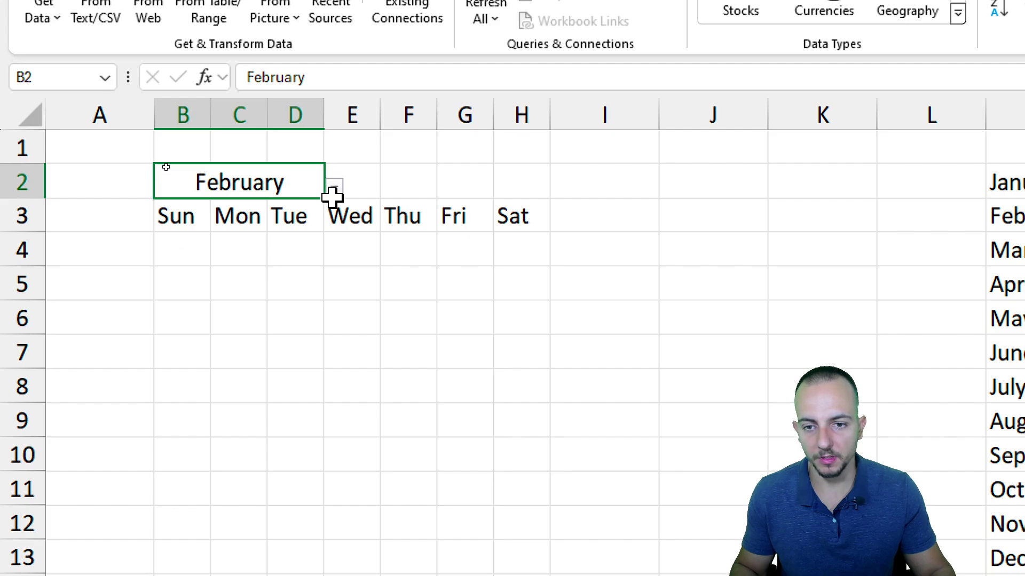
{"action": "left_click", "coordinate": [333, 190]}
{"action": "left_click", "coordinate": [228, 347]}
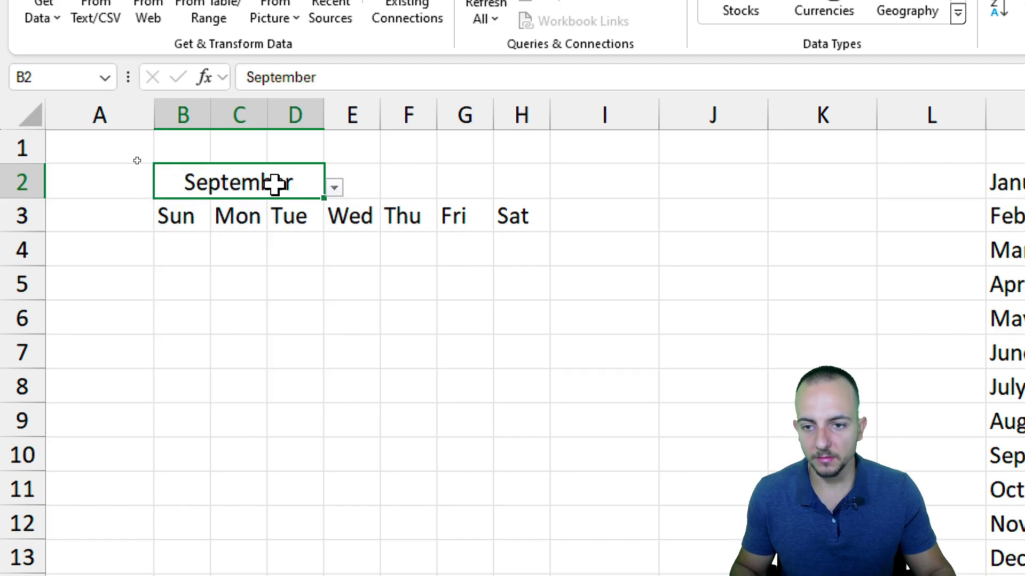
{"action": "left_click", "coordinate": [334, 188]}
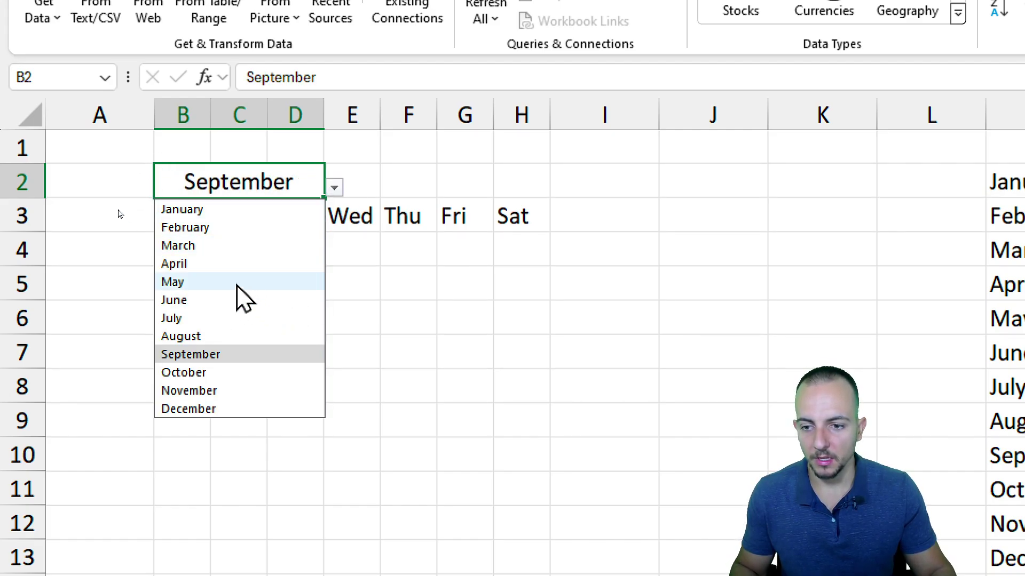
{"action": "left_click", "coordinate": [247, 318]}
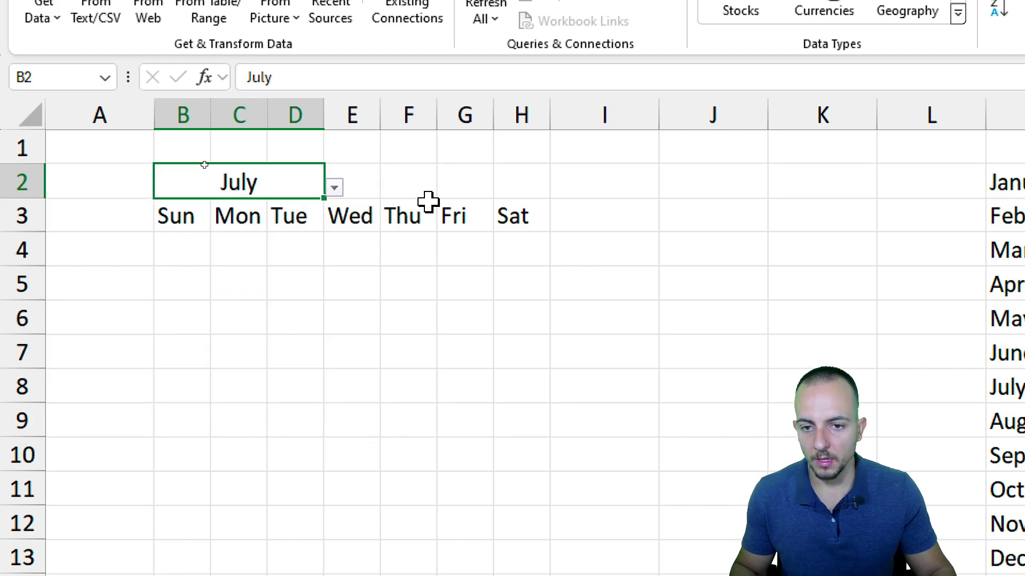
Merge and center cells E2:F2 beside the month cell
{"action": "mouse_move", "coordinate": [374, 183]}
{"action": "left_mouse_down"}
{"action": "mouse_move", "coordinate": [470, 184]}
{"action": "mouse_move", "coordinate": [385, 190]}
{"action": "left_mouse_up"}
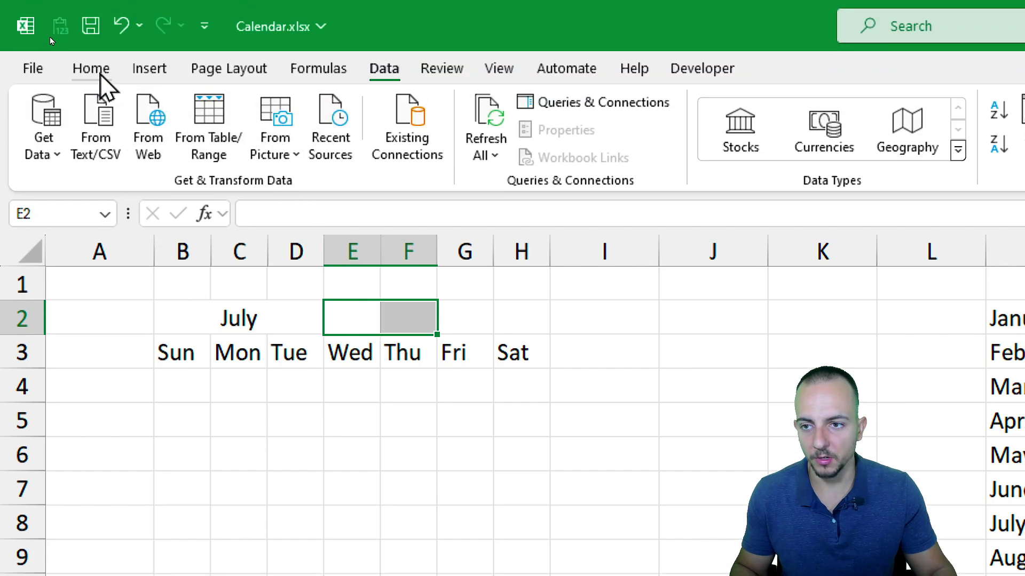
{"action": "left_click", "coordinate": [92, 68]}
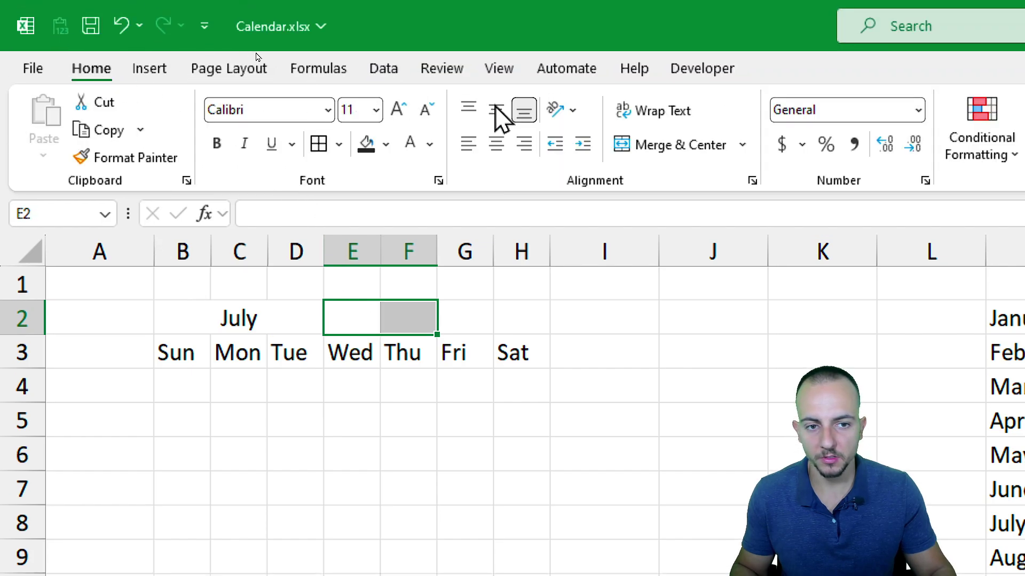
{"action": "left_click", "coordinate": [676, 147]}
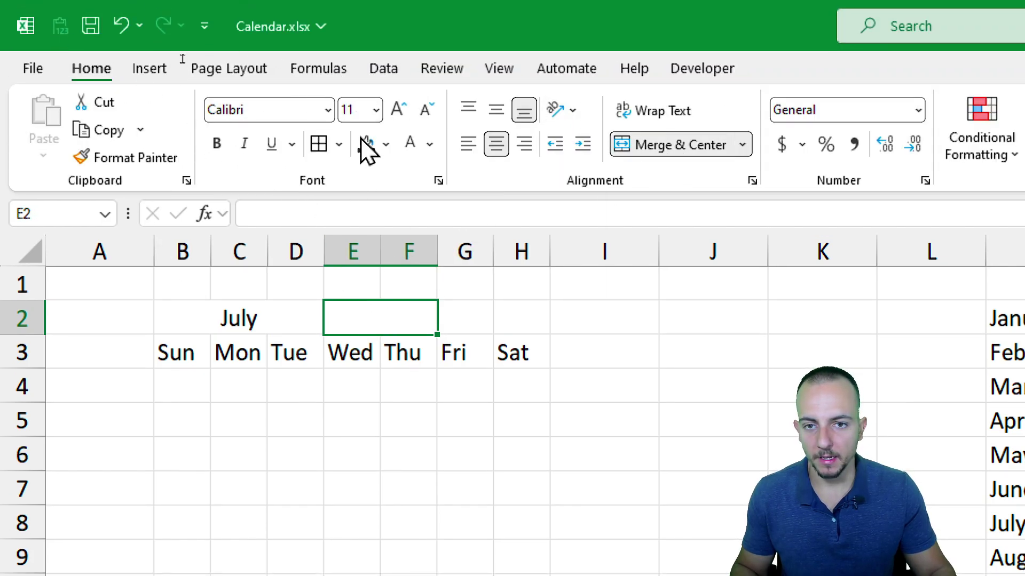
Add a list data validation to the merged cell E2 with the years in =$O$2:$O$13 as its source
{"action": "left_click", "coordinate": [383, 69]}
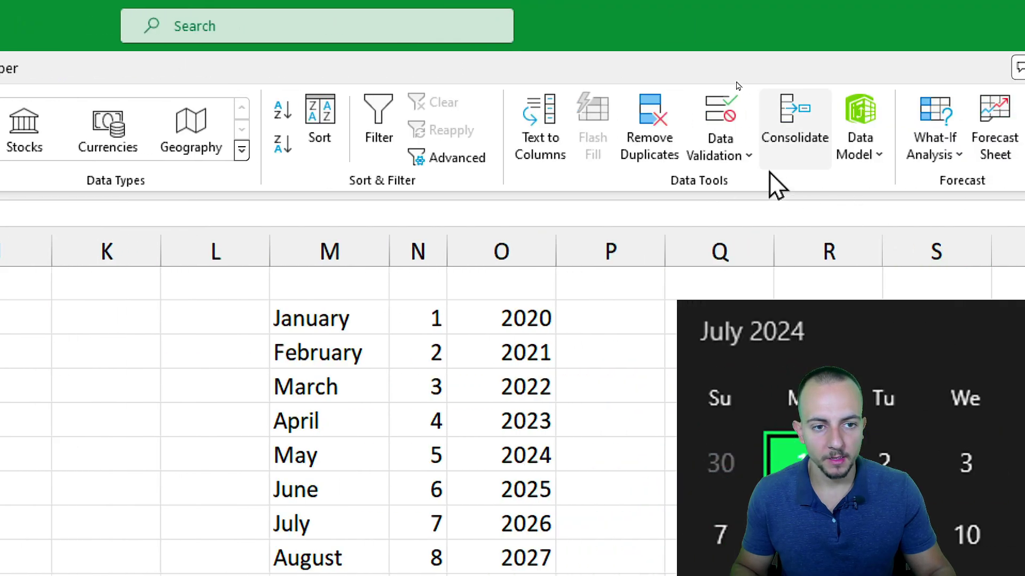
{"action": "left_click", "coordinate": [939, 134]}
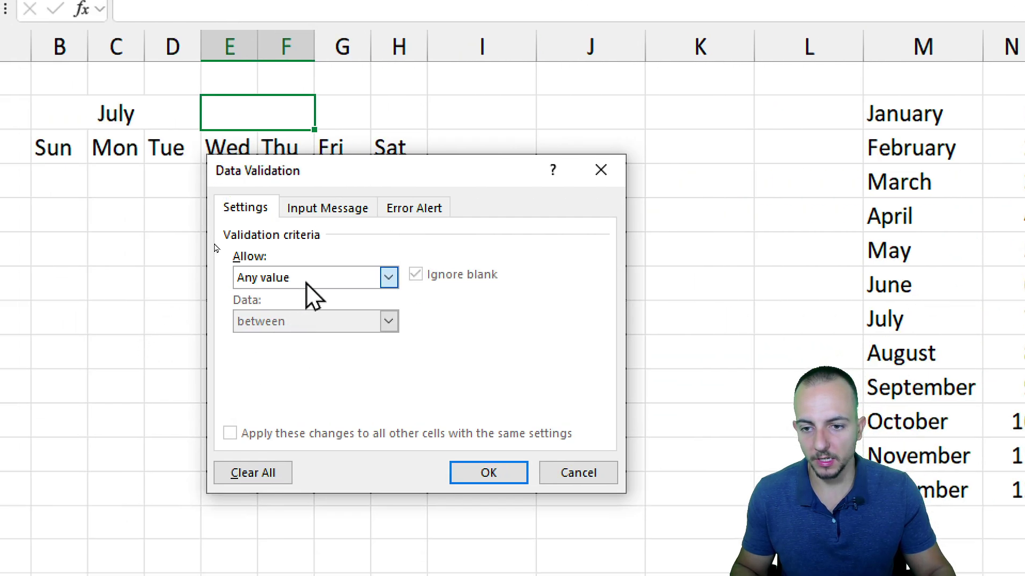
{"action": "left_click", "coordinate": [387, 277]}
{"action": "left_click", "coordinate": [320, 339]}
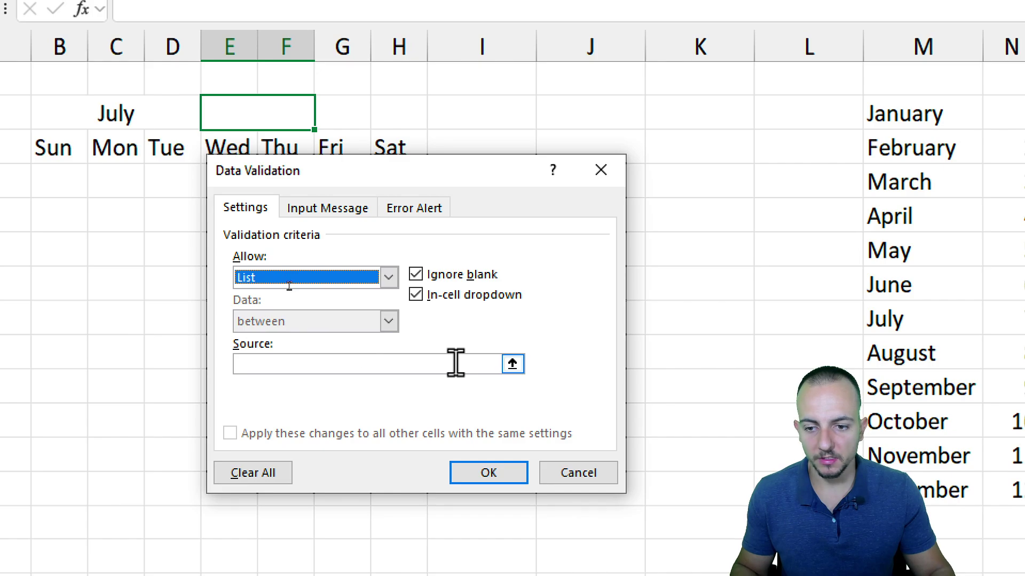
{"action": "left_click", "coordinate": [512, 365]}
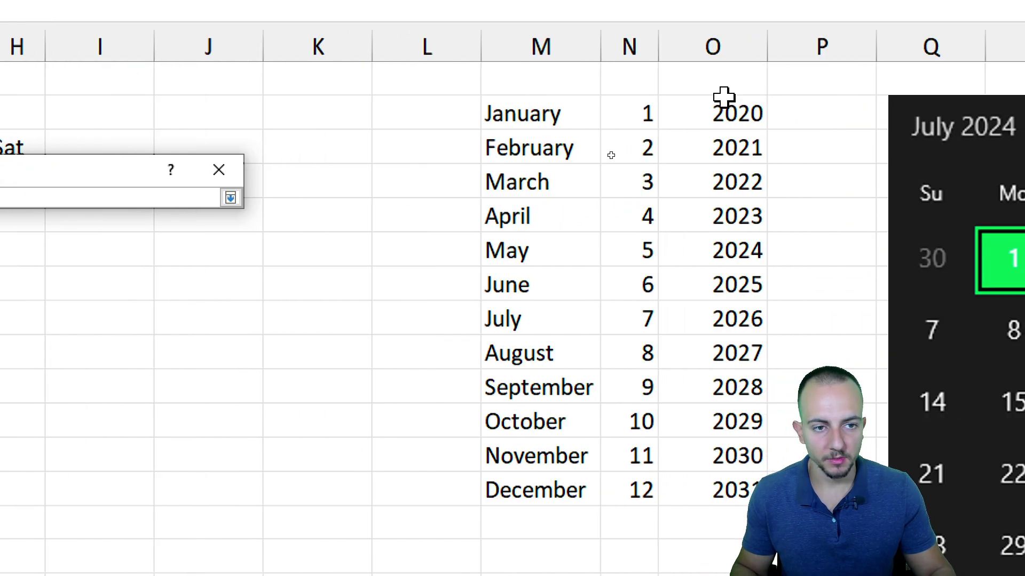
{"action": "left_click_drag", "start_coordinate": [723, 107], "coordinate": [702, 473]}
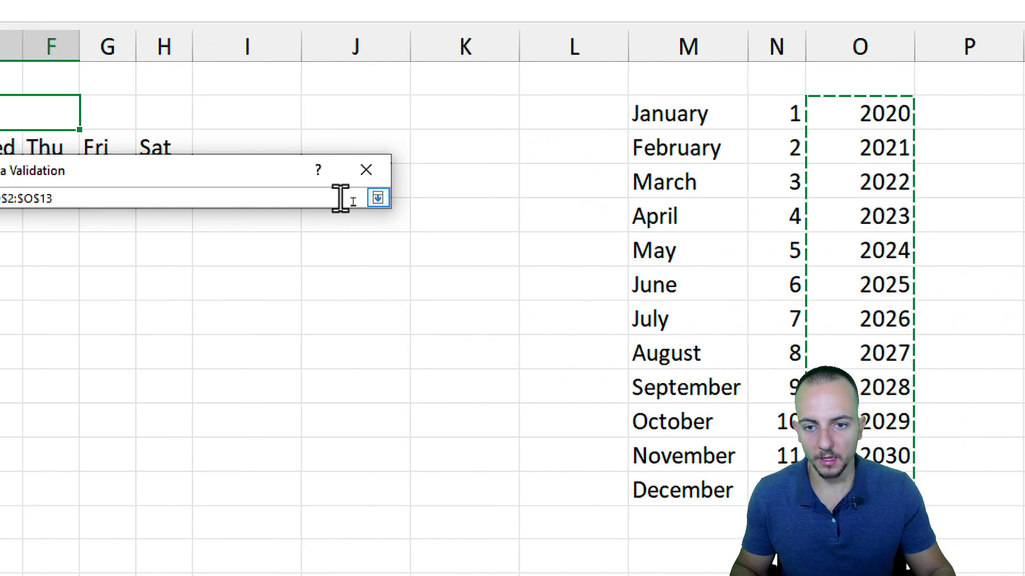
{"action": "left_click", "coordinate": [230, 198]}
{"action": "left_click", "coordinate": [393, 474]}
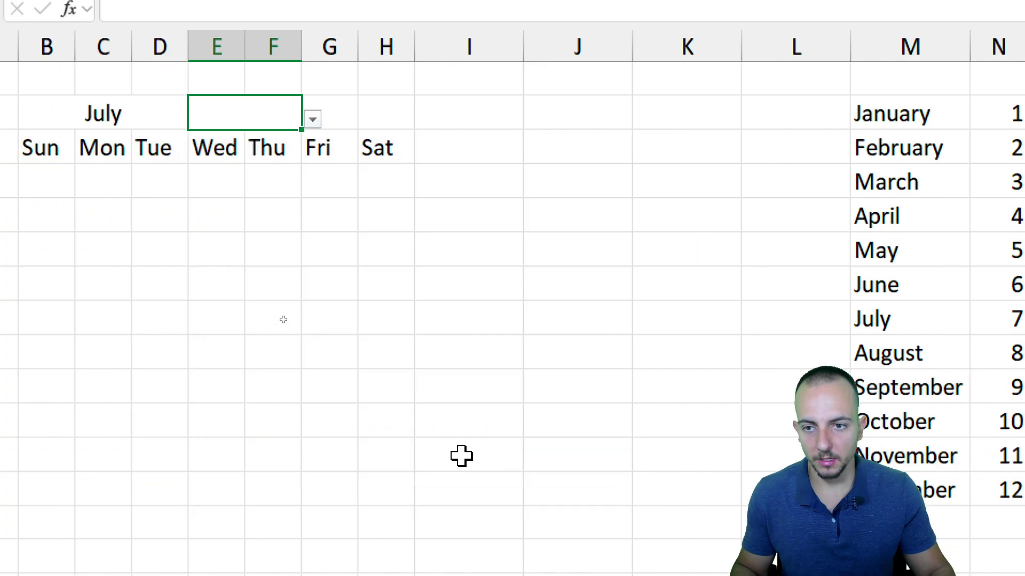
Choose 2024 from the year dropdown in E2
{"action": "left_click", "coordinate": [448, 131]}
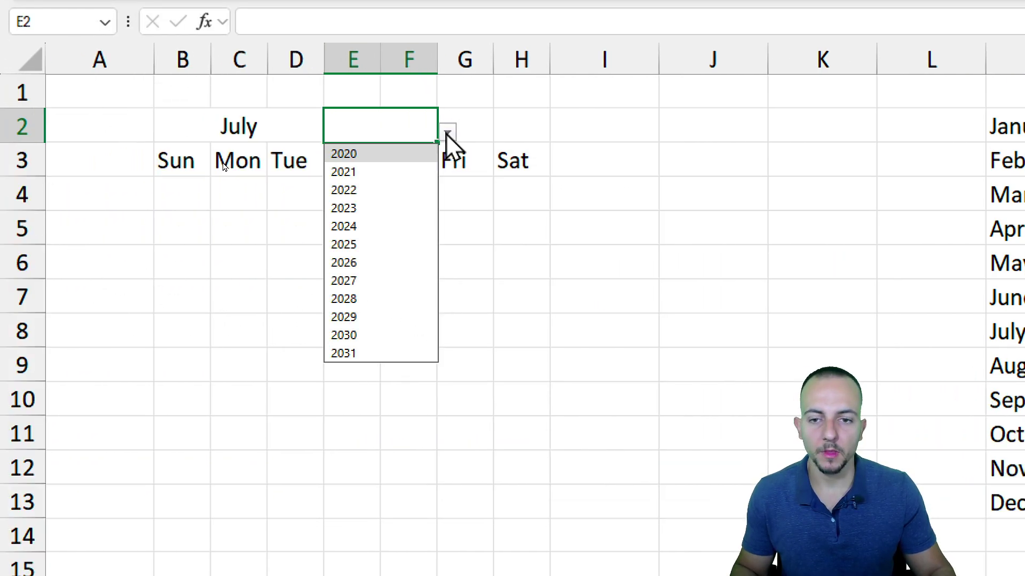
{"action": "left_click", "coordinate": [389, 229]}
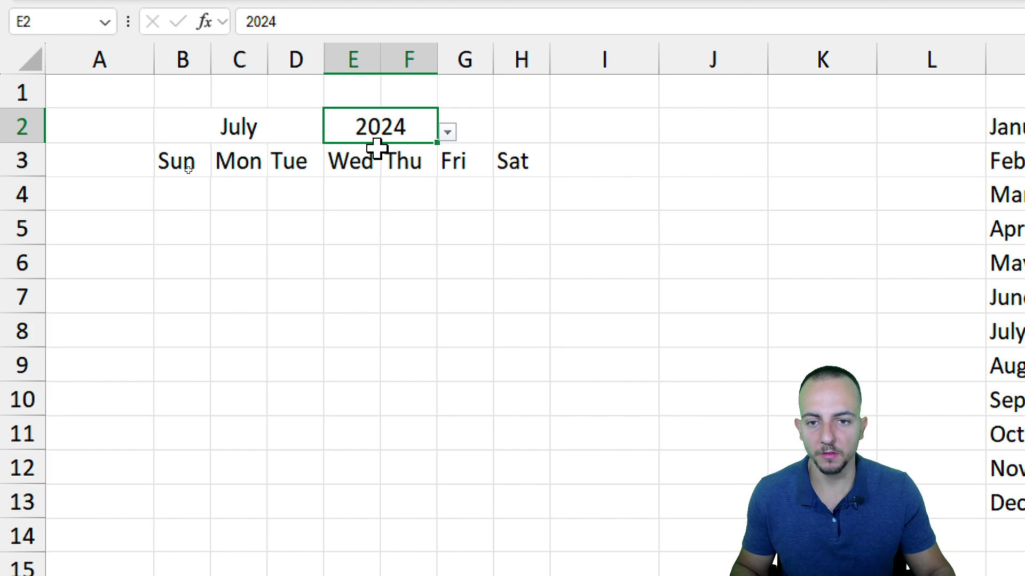
{"action": "left_click", "coordinate": [276, 135]}
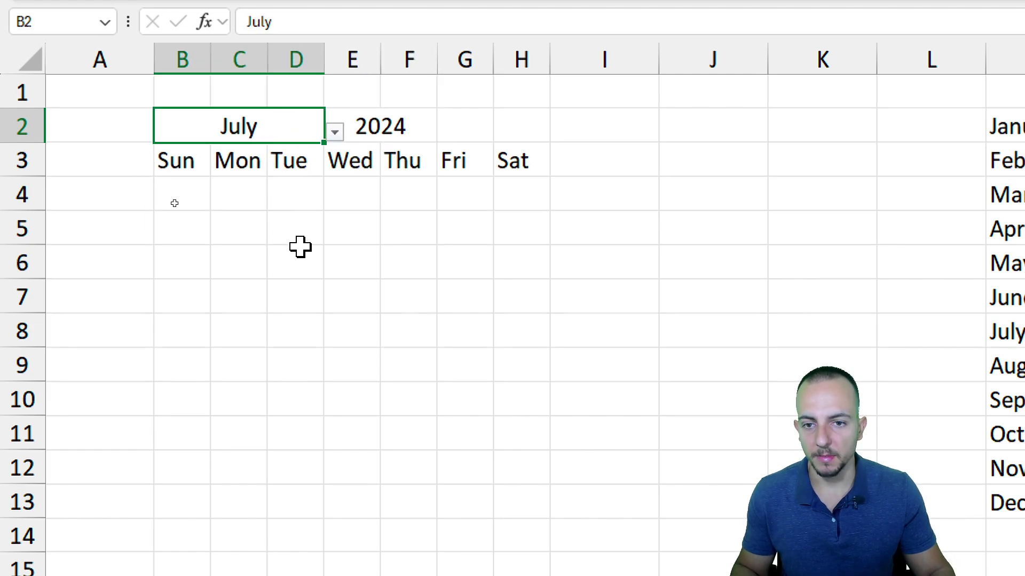
{"action": "left_click", "coordinate": [415, 123]}
{"action": "left_click", "coordinate": [277, 131]}
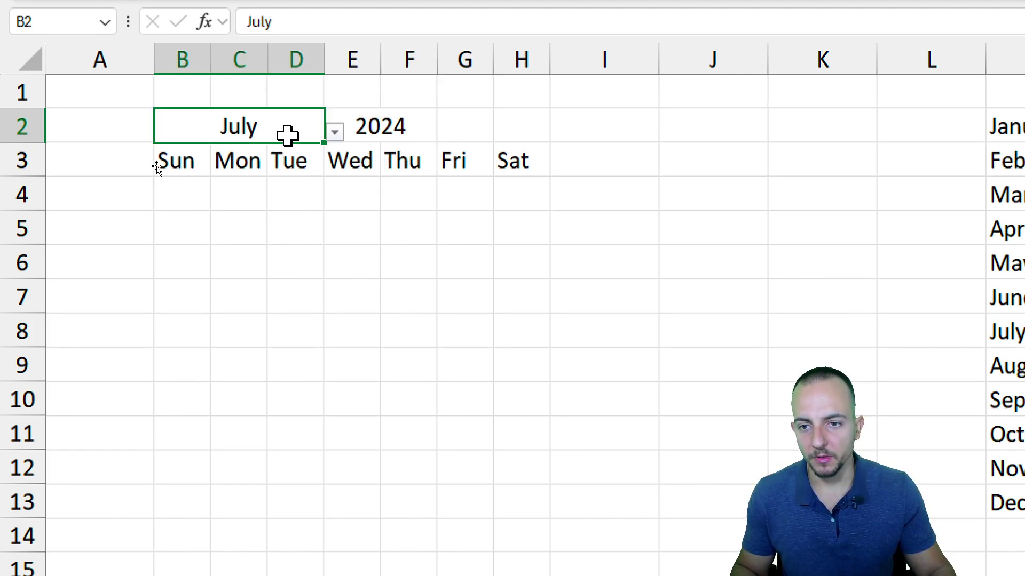
{"action": "left_click", "coordinate": [396, 126]}
{"action": "left_click", "coordinate": [447, 132]}
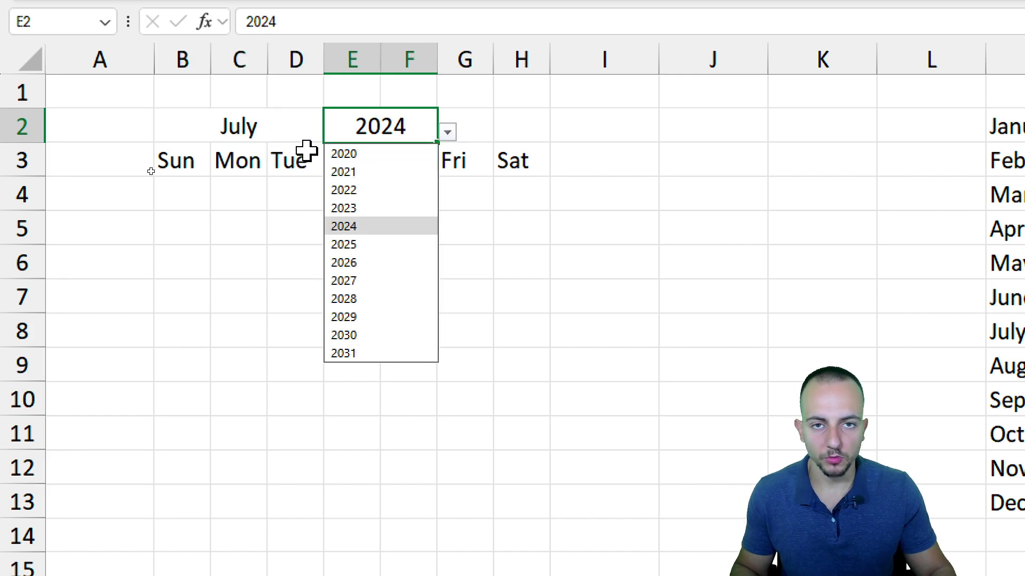
{"action": "left_click", "coordinate": [256, 136]}
{"action": "left_click_drag", "start_coordinate": [184, 193], "coordinate": [522, 366]}
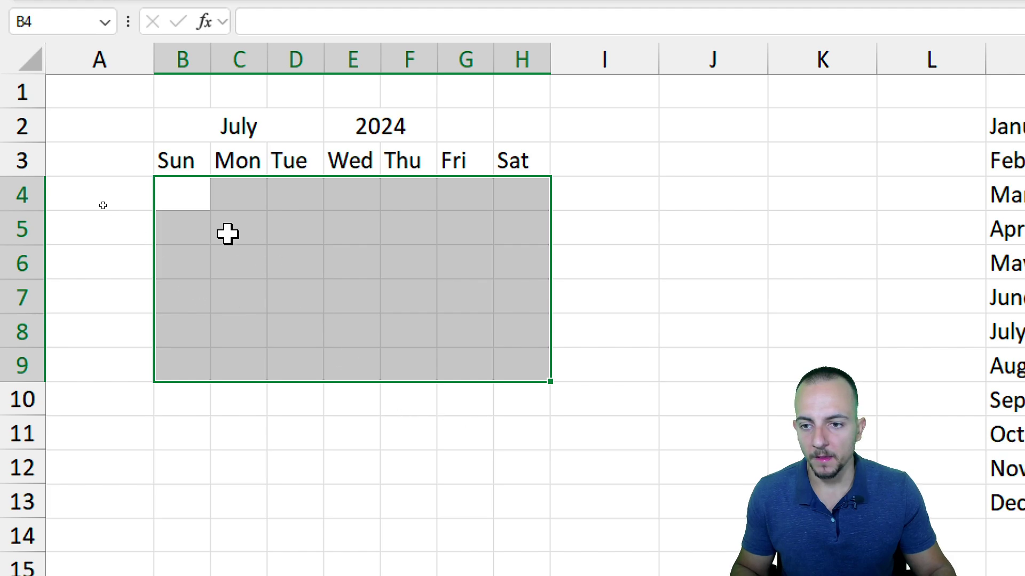
{"action": "left_click", "coordinate": [189, 191]}
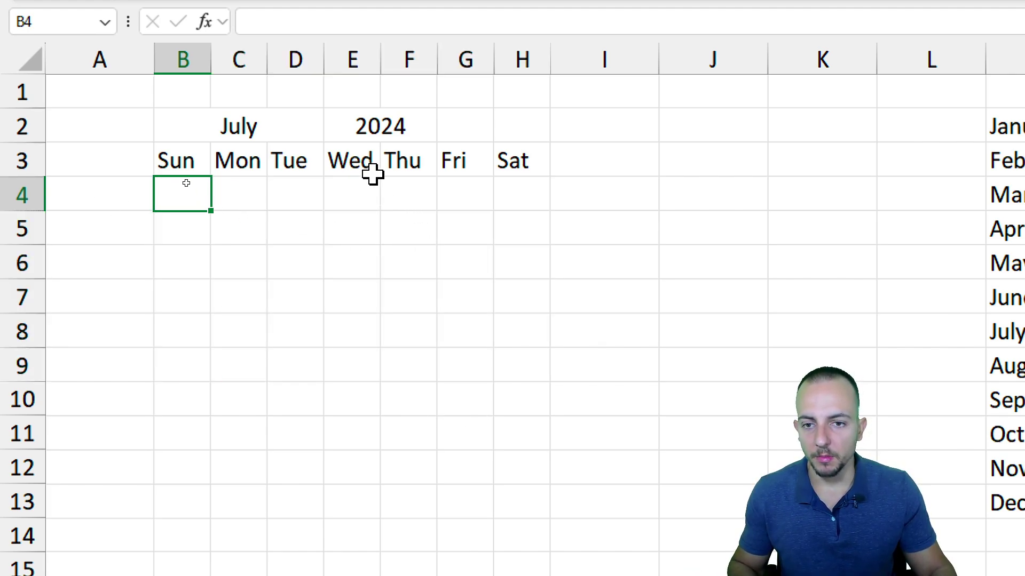
Center the weekday headers in B3:H3 both horizontally and vertically
{"action": "left_click_drag", "start_coordinate": [176, 162], "coordinate": [522, 155]}
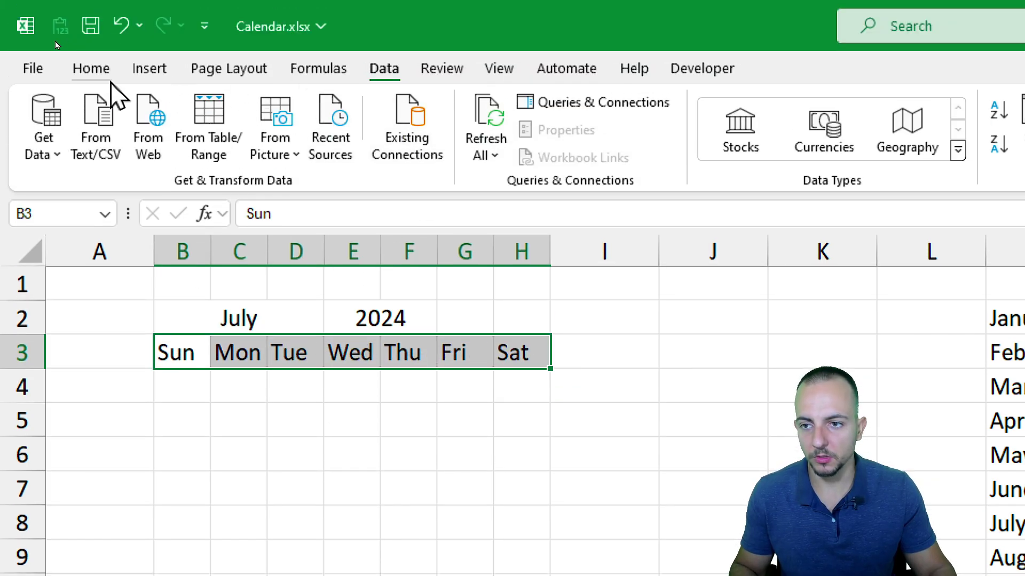
{"action": "left_click", "coordinate": [94, 10]}
{"action": "left_click", "coordinate": [495, 119]}
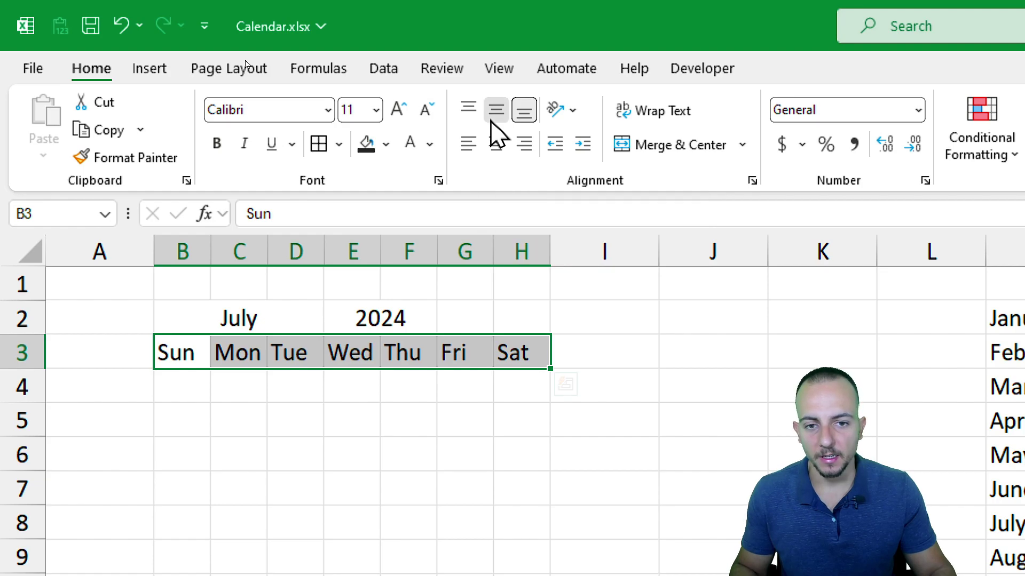
{"action": "left_click", "coordinate": [495, 144]}
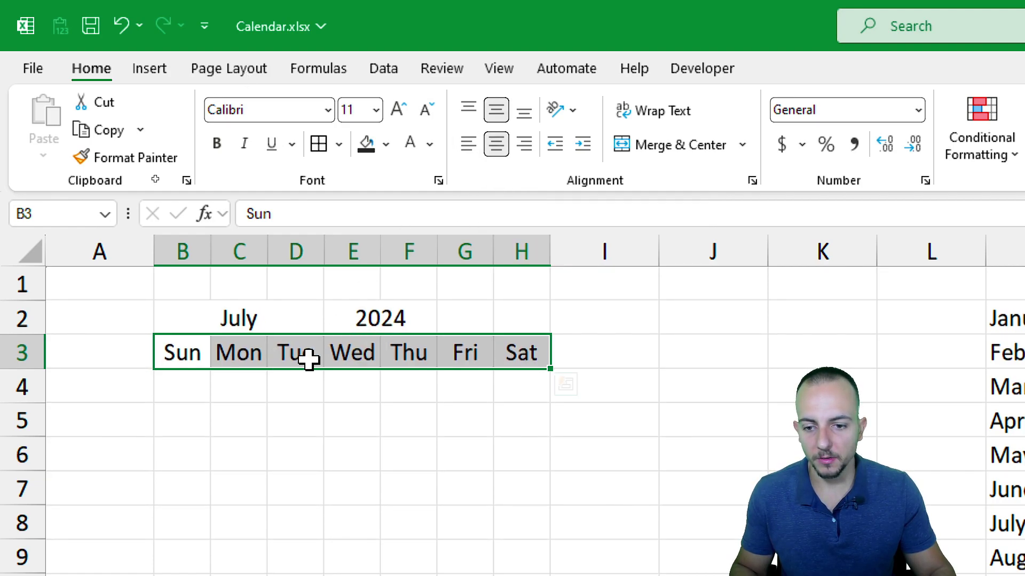
Format the weekday headers in B3:H3 as bold white text on a dark gray fill
{"action": "left_click", "coordinate": [217, 144]}
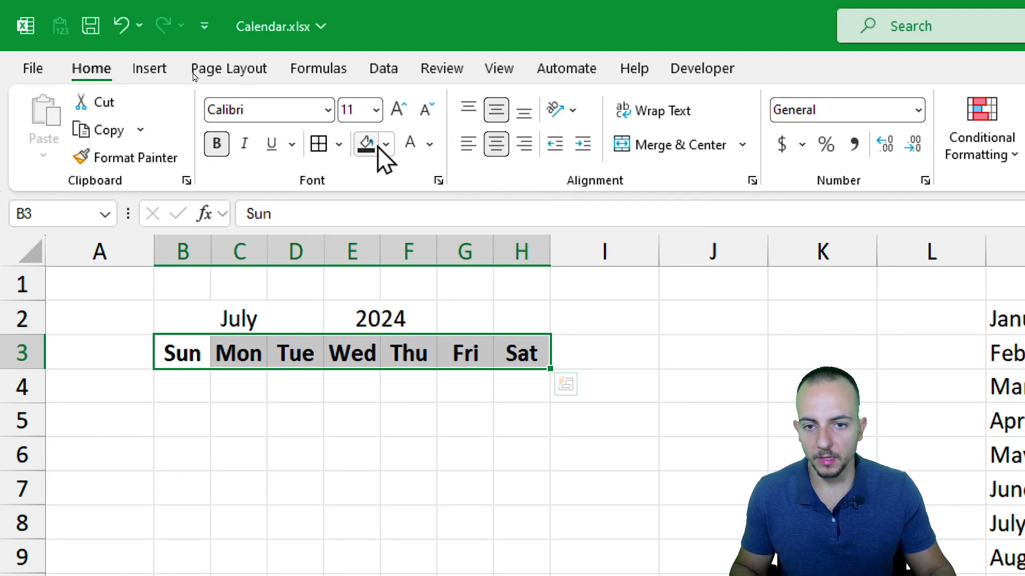
{"action": "left_click", "coordinate": [430, 145]}
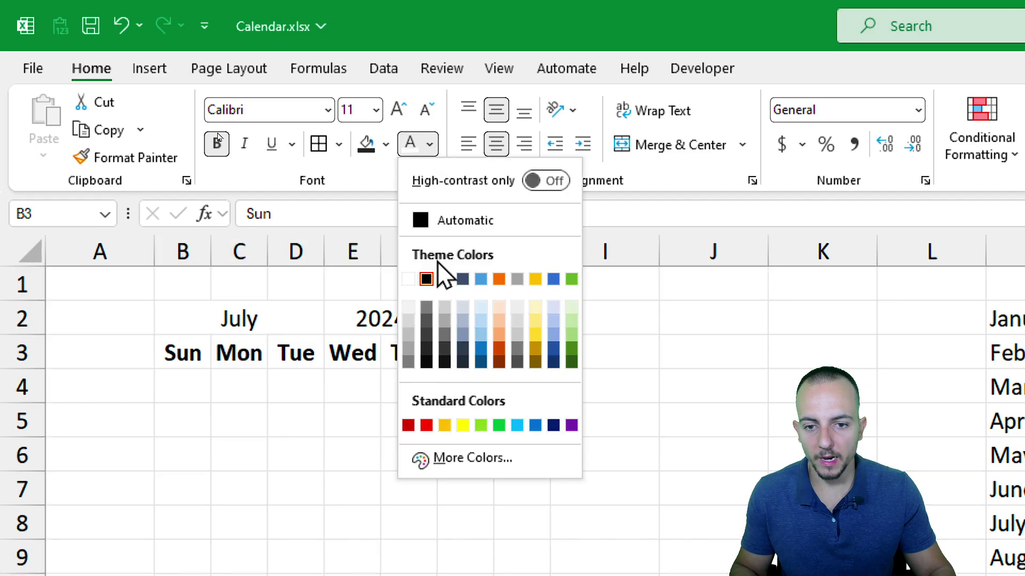
{"action": "left_click", "coordinate": [408, 279]}
{"action": "left_click", "coordinate": [385, 144]}
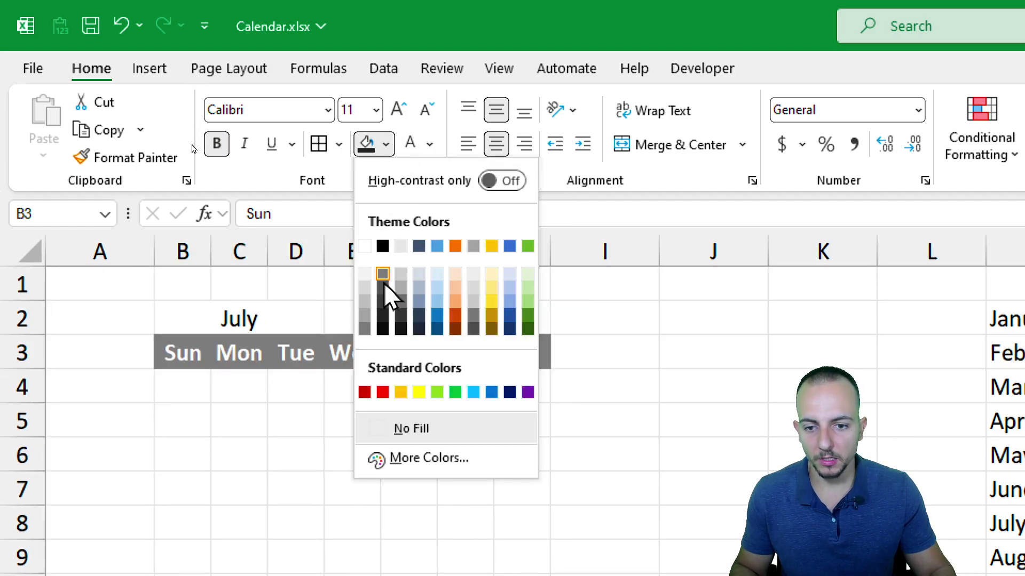
{"action": "left_click", "coordinate": [383, 301]}
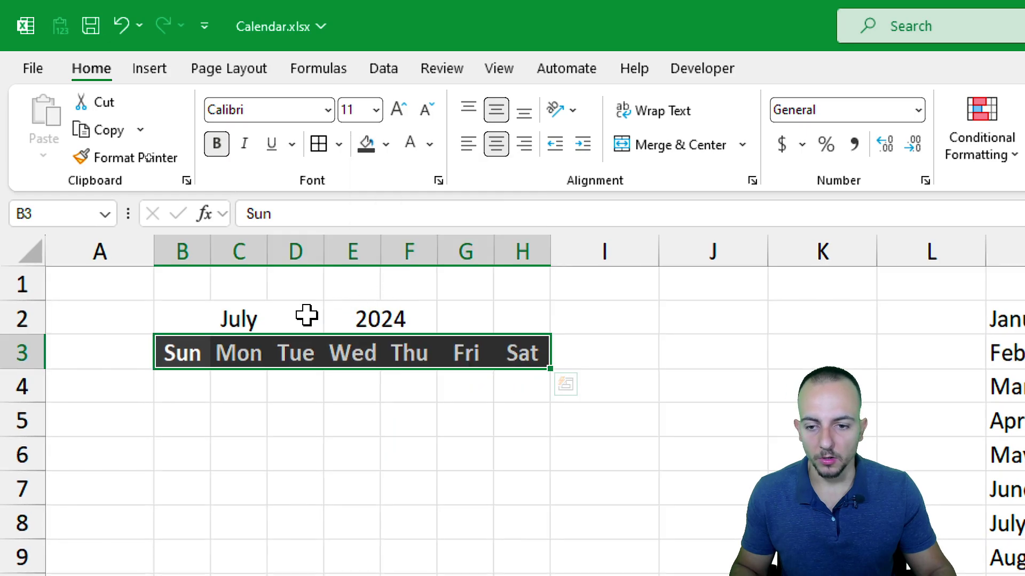
Give the month and year cells B2:F2 the same dark gray fill with bold white text
{"action": "left_click_drag", "start_coordinate": [307, 316], "coordinate": [366, 316]}
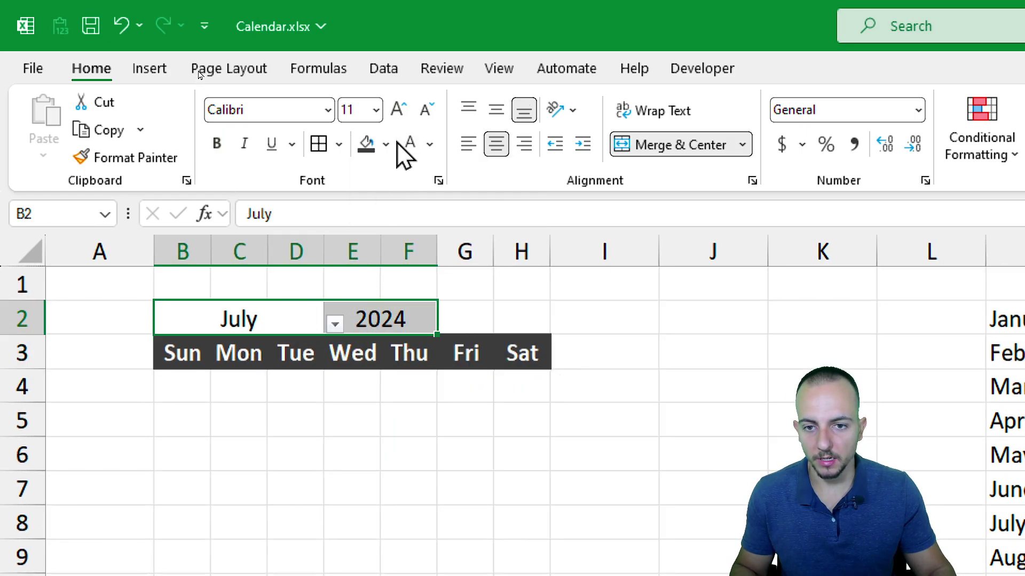
{"action": "left_click", "coordinate": [385, 144]}
{"action": "left_click", "coordinate": [382, 301]}
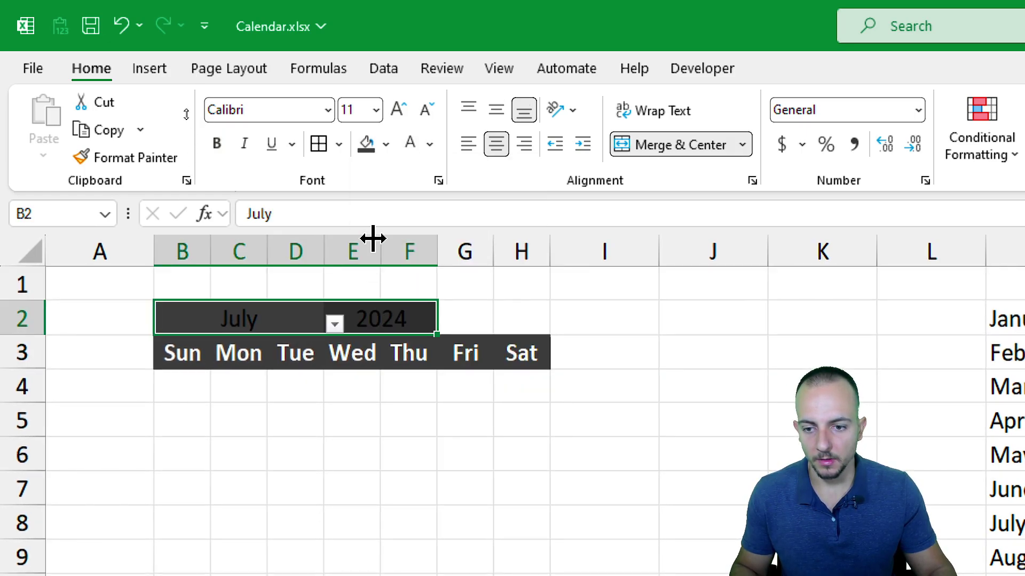
{"action": "left_click", "coordinate": [410, 144]}
{"action": "left_click", "coordinate": [216, 143]}
{"action": "left_click", "coordinate": [277, 319]}
{"action": "key", "text": "Right"}
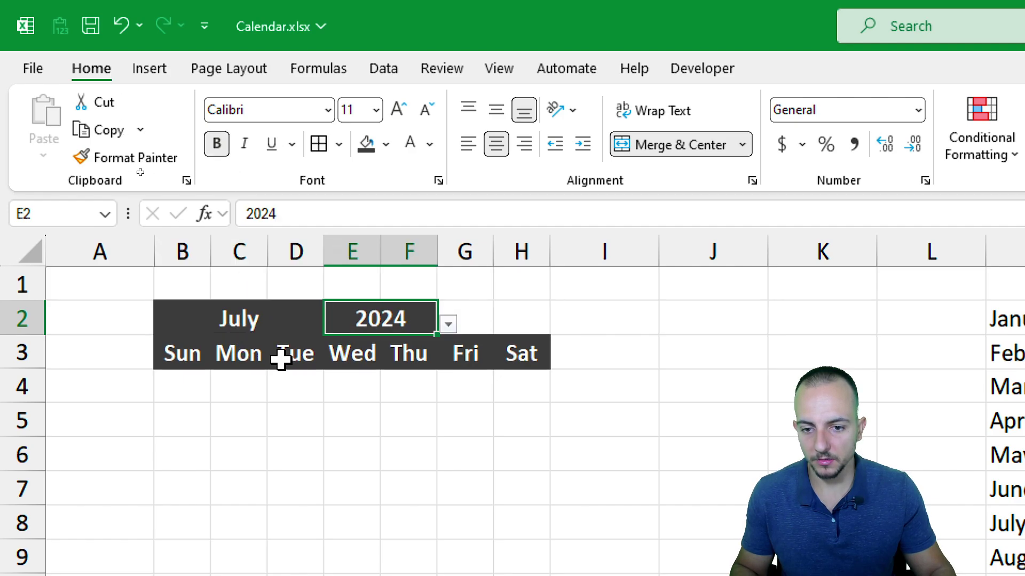
Apply all borders to the month and year cells B2:F2 and the weekday headers B3:H3
{"action": "left_click_drag", "start_coordinate": [277, 319], "coordinate": [542, 353]}
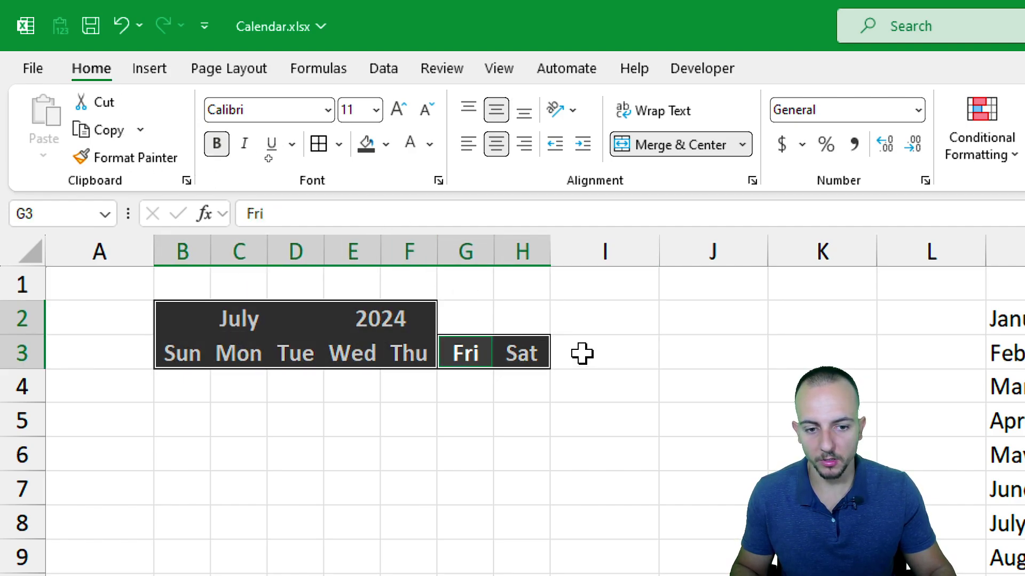
{"action": "left_click", "coordinate": [338, 145]}
{"action": "left_click", "coordinate": [373, 353]}
{"action": "left_click", "coordinate": [353, 387]}
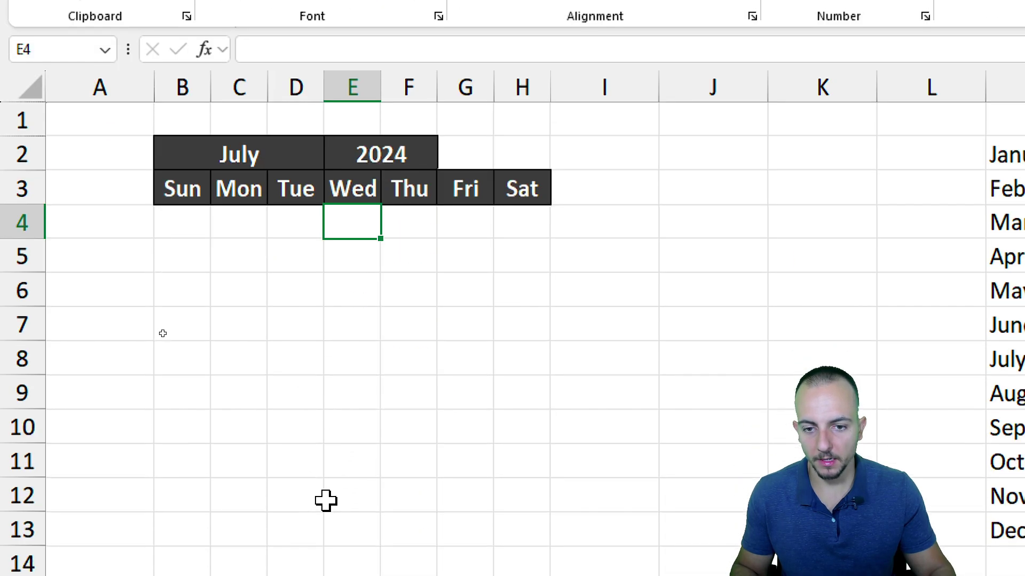
Examine the July 2024 reference calendar picture for the number of week rows the day grid needs
{"action": "left_click_drag", "start_coordinate": [201, 225], "coordinate": [512, 419]}
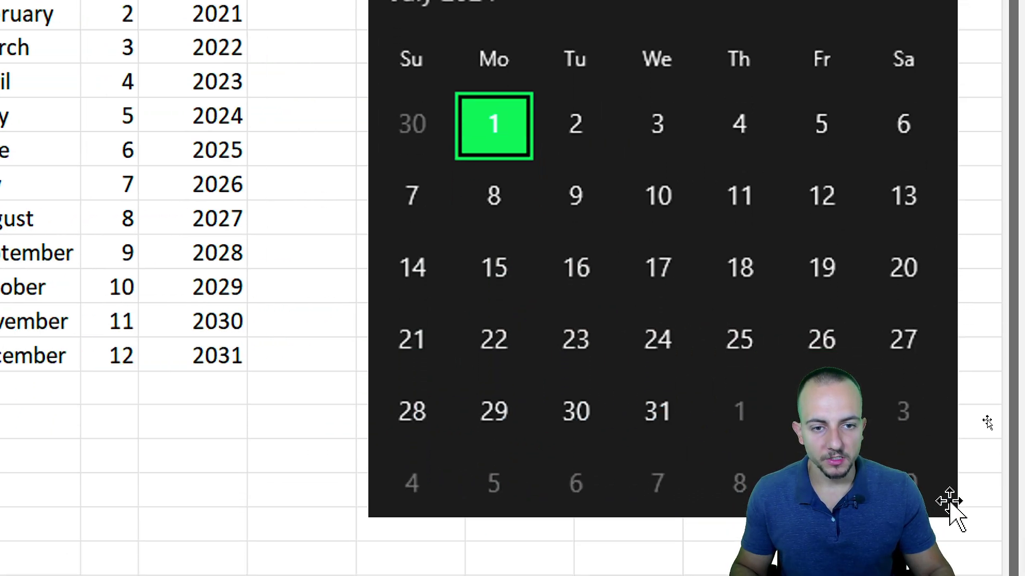
{"action": "left_click_drag", "start_coordinate": [304, 112], "coordinate": [378, 121]}
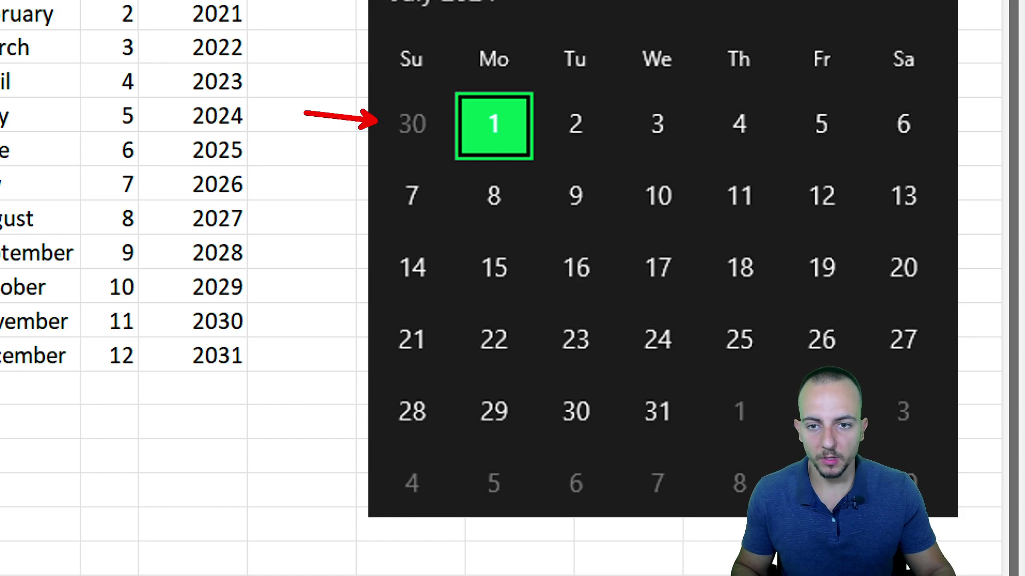
{"action": "left_click_drag", "start_coordinate": [307, 171], "coordinate": [373, 181]}
{"action": "left_click_drag", "start_coordinate": [271, 244], "coordinate": [368, 262]}
{"action": "left_click_drag", "start_coordinate": [291, 321], "coordinate": [385, 336]}
{"action": "left_click_drag", "start_coordinate": [314, 401], "coordinate": [387, 422]}
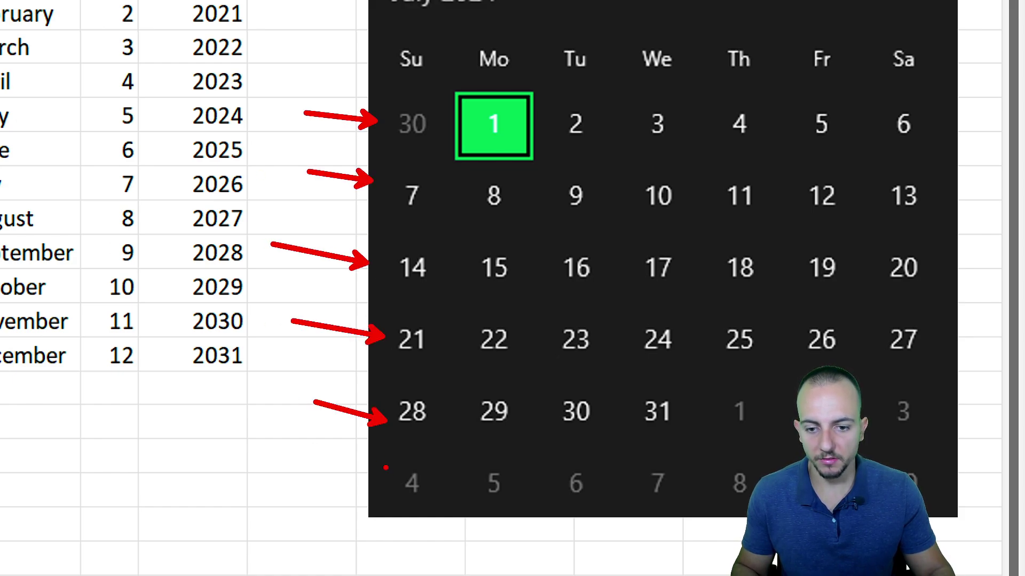
{"action": "left_click_drag", "start_coordinate": [339, 457], "coordinate": [394, 477]}
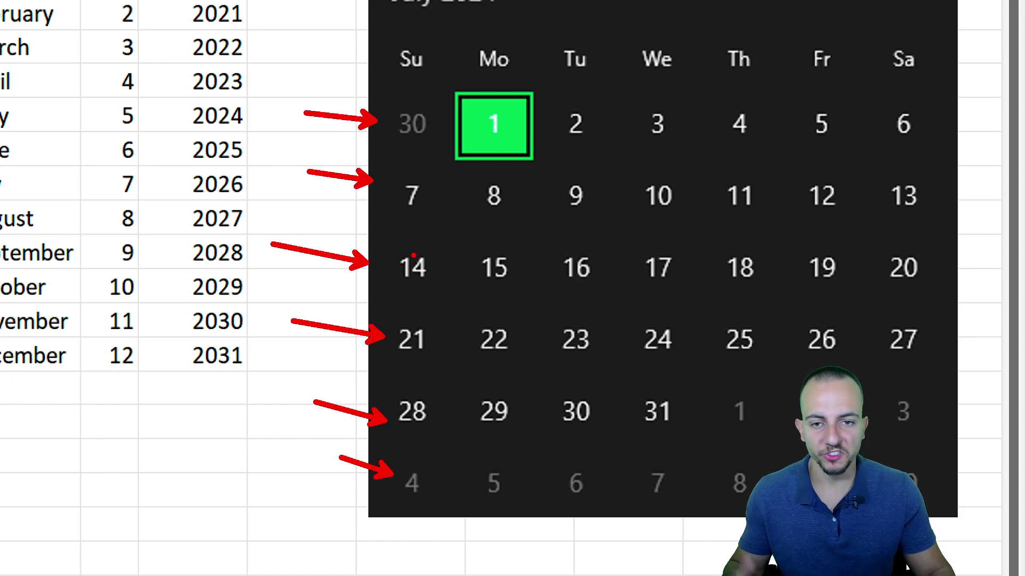
{"action": "key", "text": "Escape"}
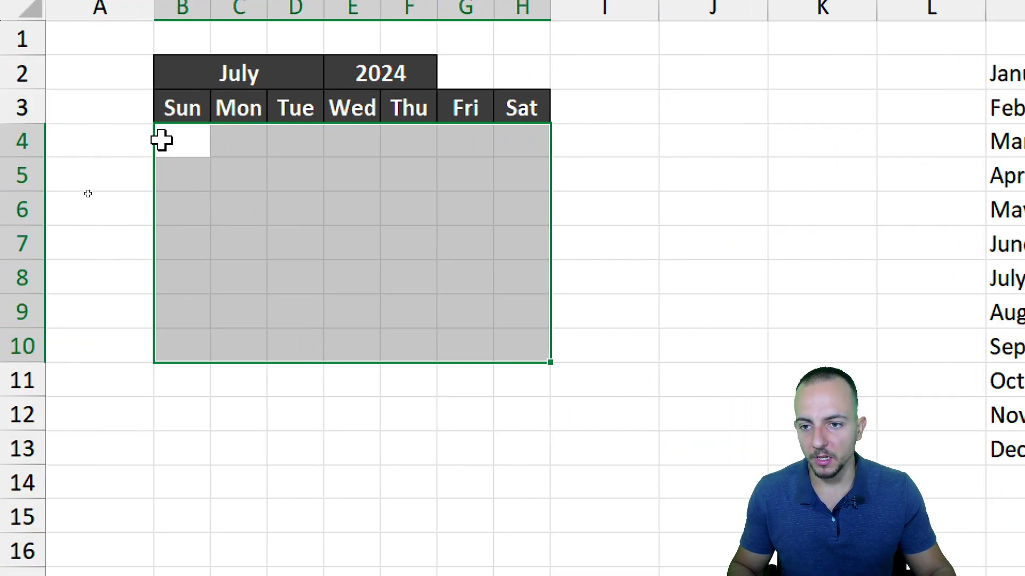
{"action": "left_click_drag", "start_coordinate": [163, 140], "coordinate": [185, 476]}
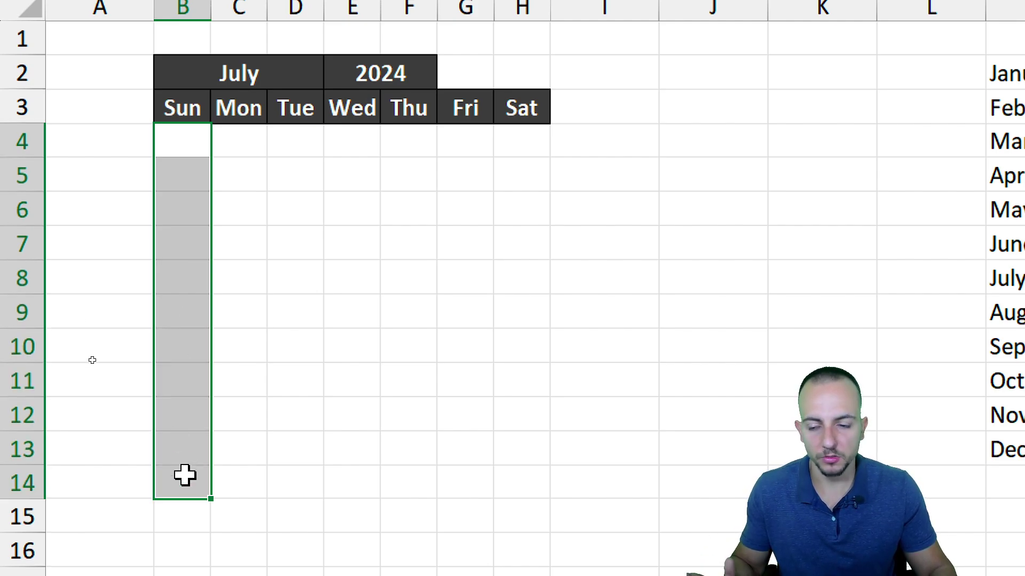
Apply all borders to the day grid B4:H9 and center its cells horizontally and vertically
{"action": "left_click_drag", "start_coordinate": [184, 476], "coordinate": [541, 305]}
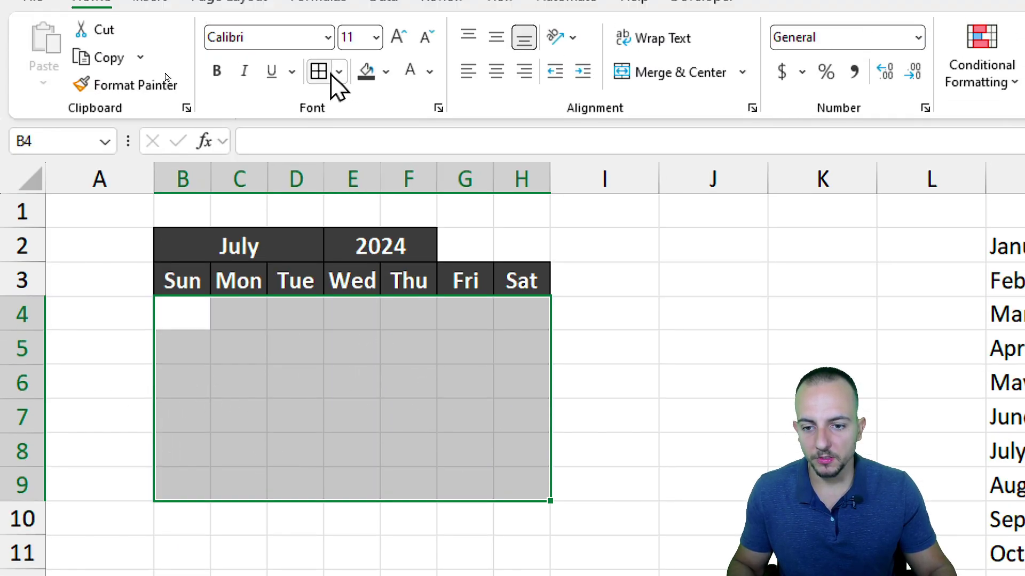
{"action": "left_click", "coordinate": [331, 73]}
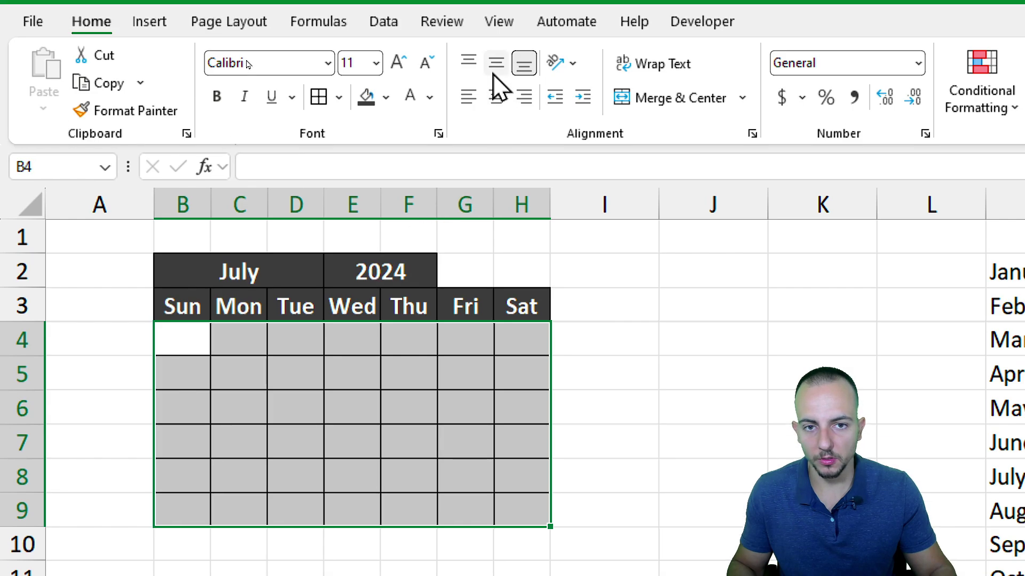
{"action": "left_click", "coordinate": [494, 70]}
{"action": "left_click", "coordinate": [495, 97]}
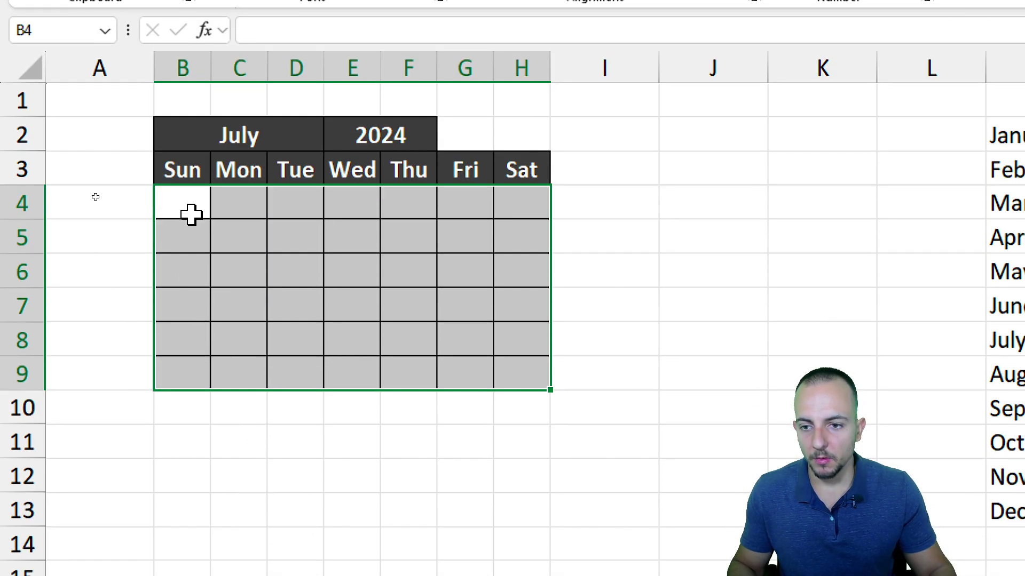
{"action": "left_click", "coordinate": [192, 344]}
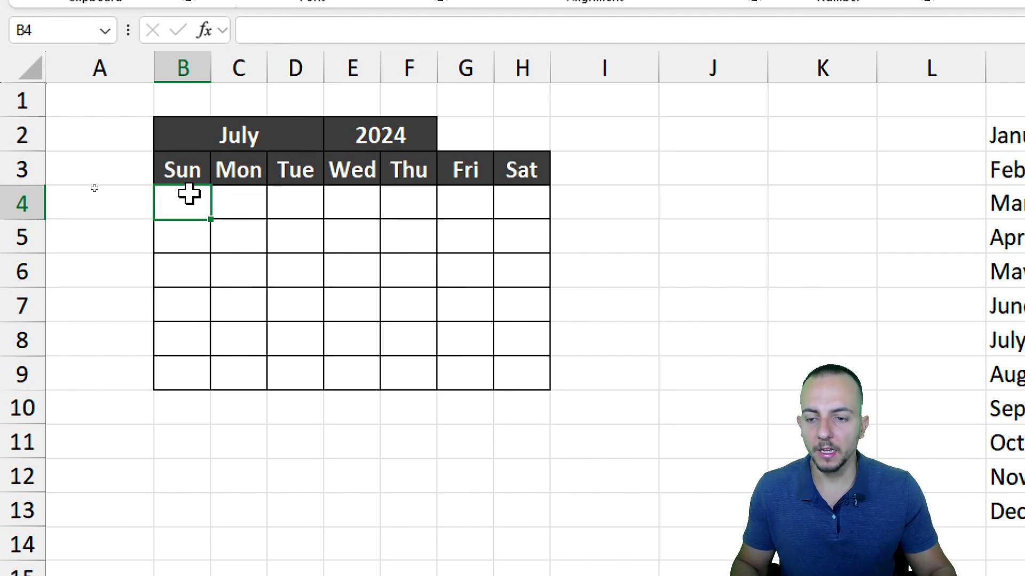
Enter the sample start date 07/01/2024 in cell J2, beside the calendar
{"action": "left_click", "coordinate": [306, 139]}
{"action": "left_click", "coordinate": [411, 141]}
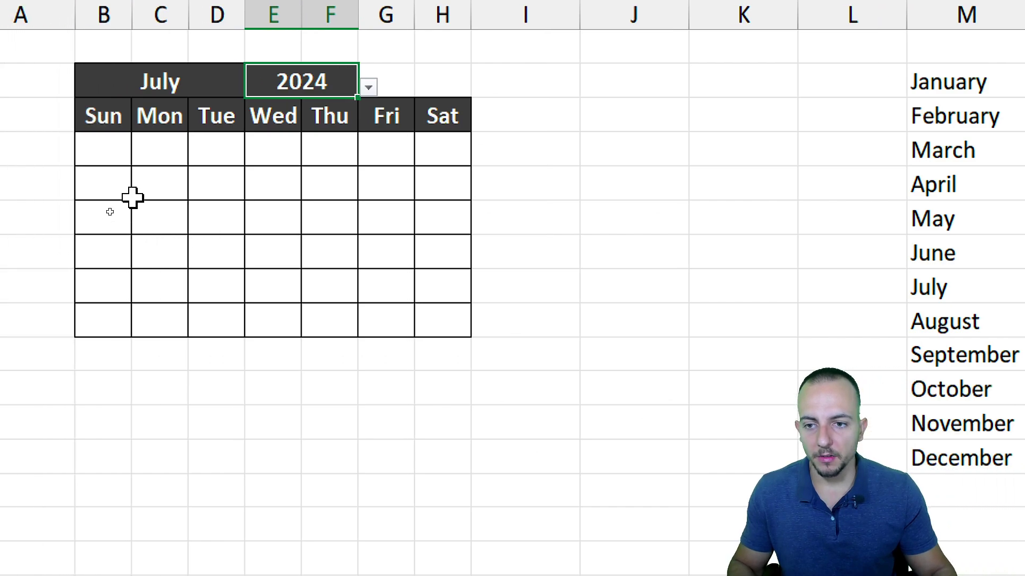
{"action": "left_click", "coordinate": [675, 89]}
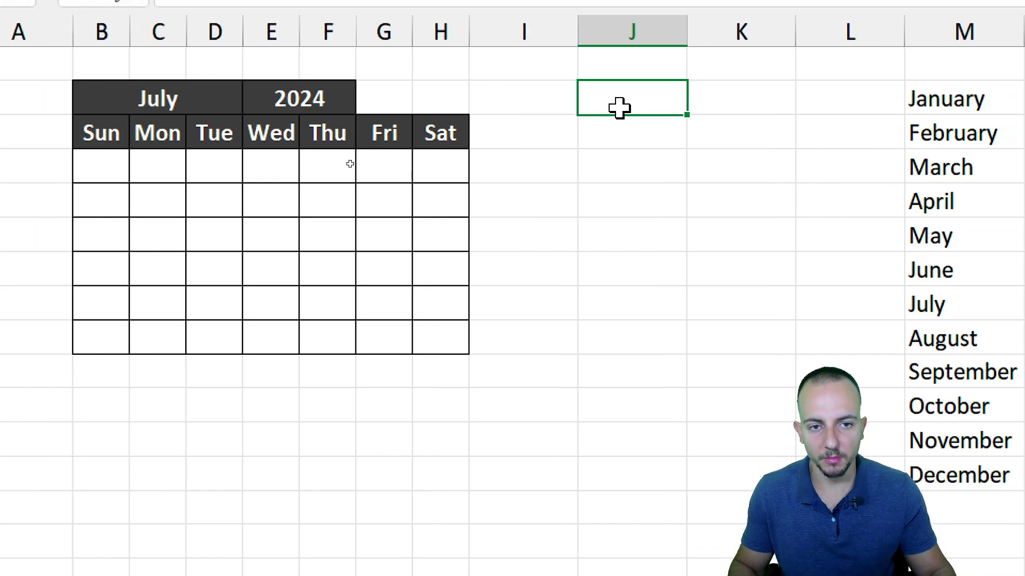
{"action": "left_click", "coordinate": [662, 131]}
{"action": "key", "text": "Up"}
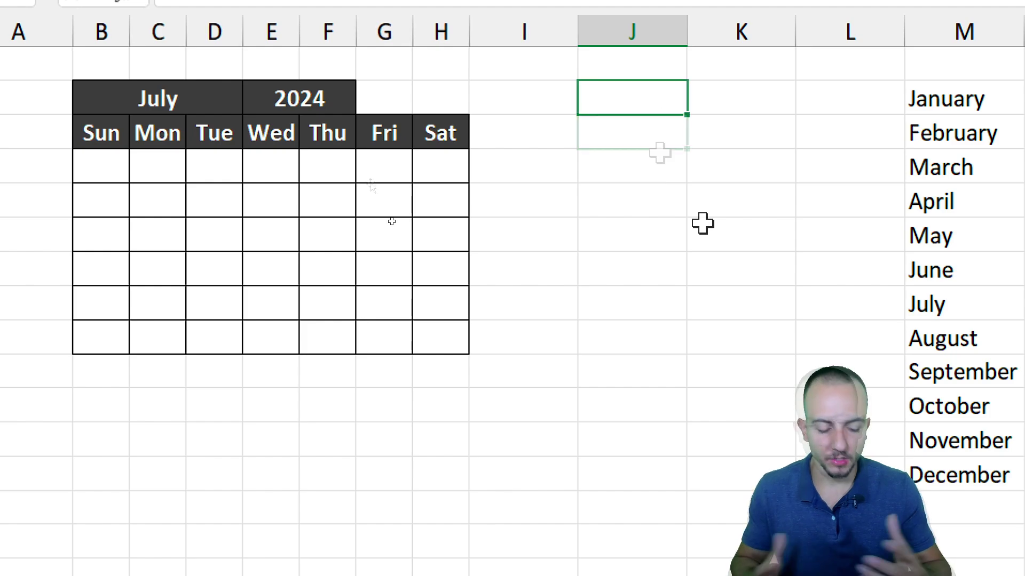
{"action": "type", "text": "07/"}
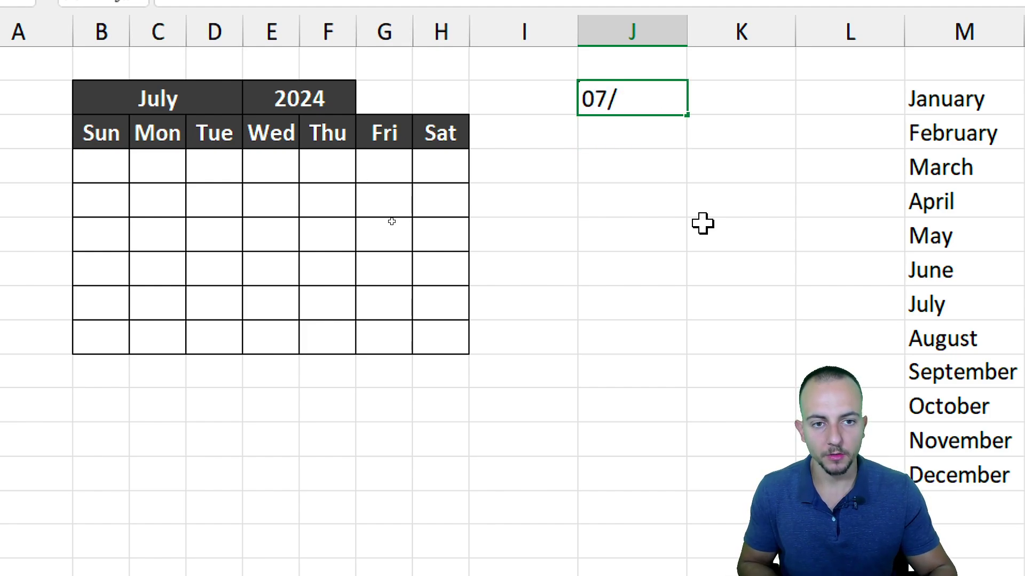
{"action": "type", "text": "01/2024"}
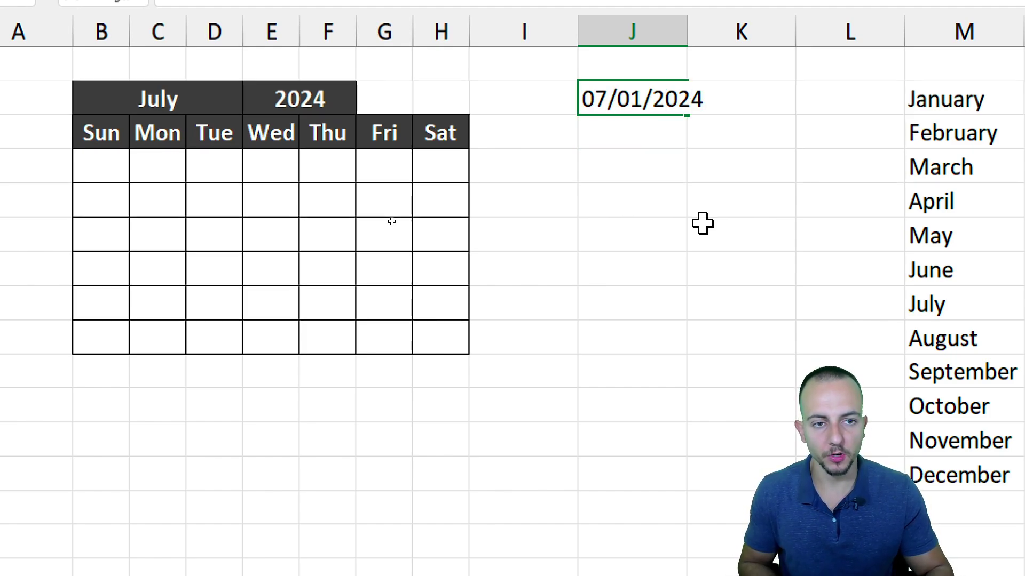
{"action": "key", "text": "Return"}
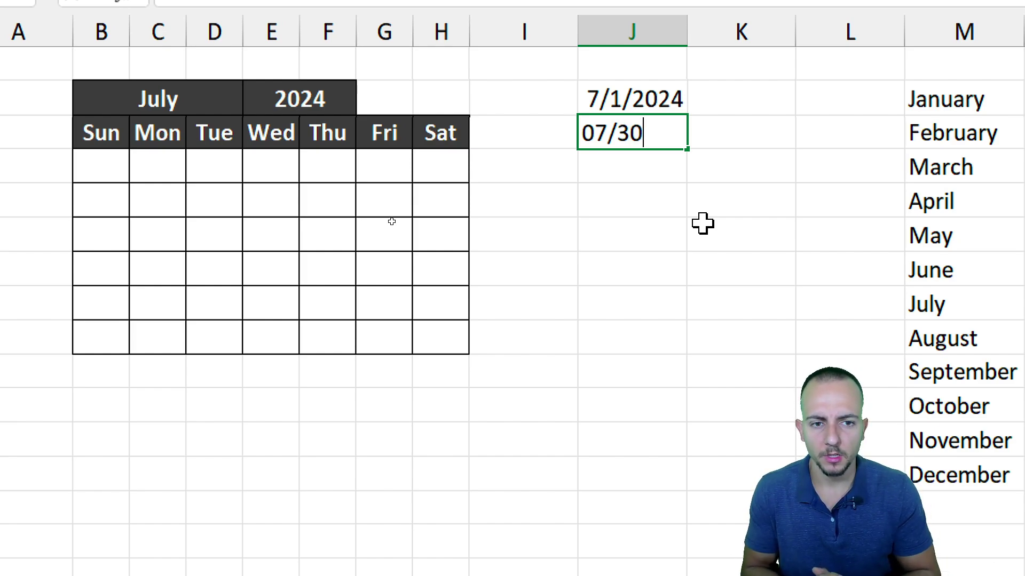
Enter the formula =EOMONTH(J2,0) in J3 to calculate the last day of the month in J2
{"action": "key", "text": "Escape"}
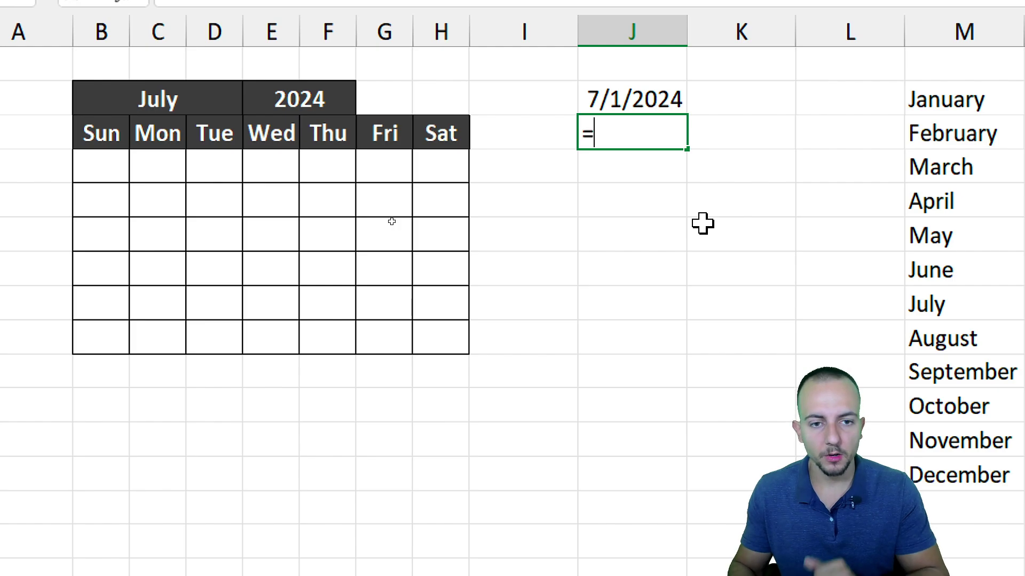
{"action": "type", "text": "=eo"}
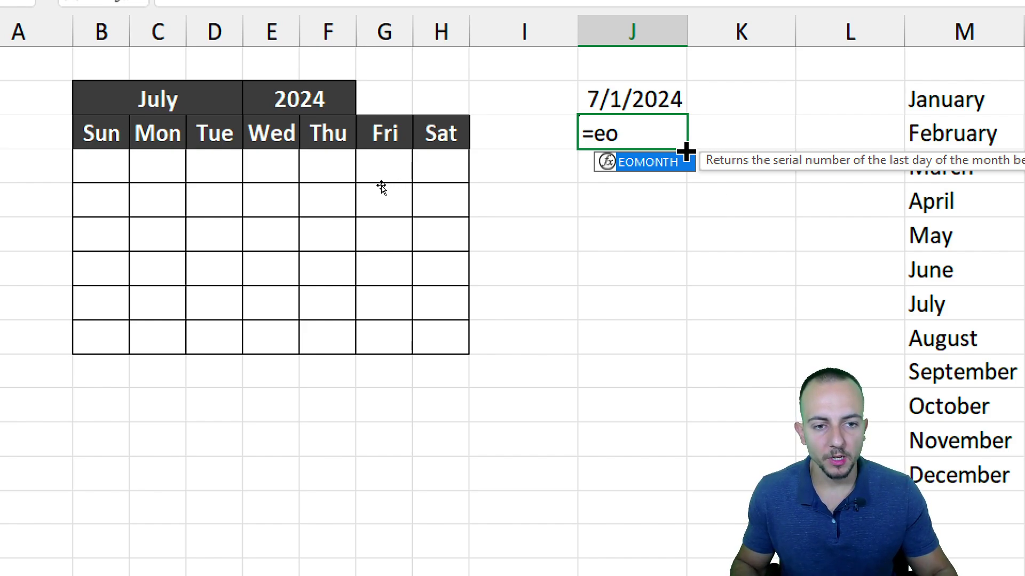
{"action": "double_click", "coordinate": [654, 162]}
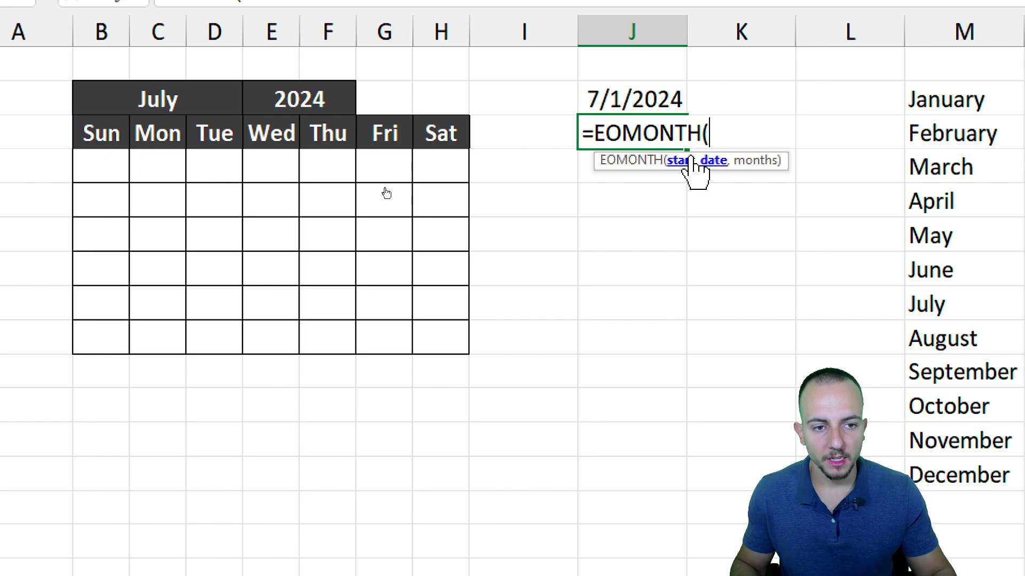
{"action": "left_click", "coordinate": [625, 94]}
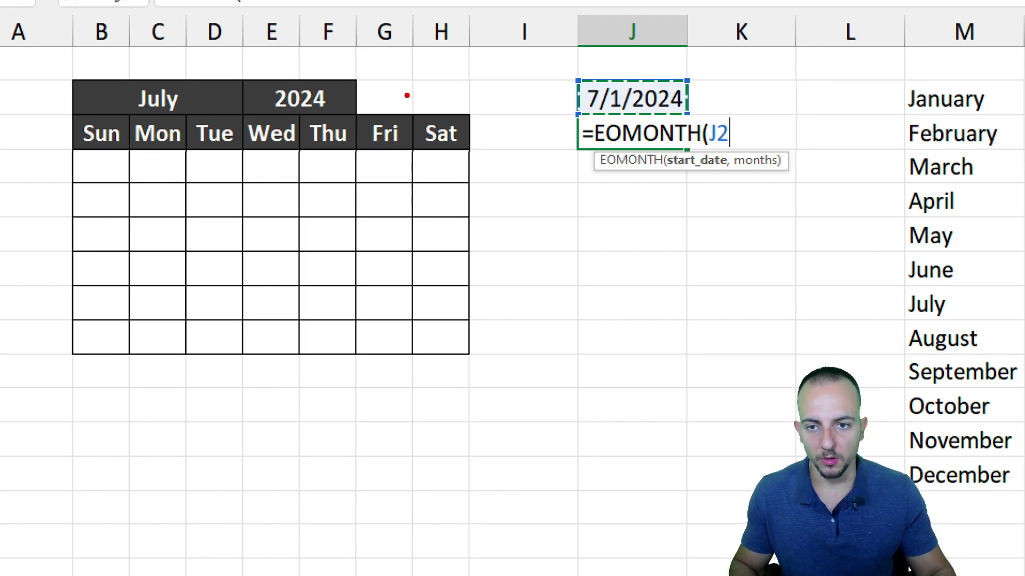
{"action": "mouse_move", "coordinate": [121, 60]}
{"action": "left_mouse_down"}
{"action": "mouse_move", "coordinate": [274, 116]}
{"action": "mouse_move", "coordinate": [356, 116]}
{"action": "left_mouse_up"}
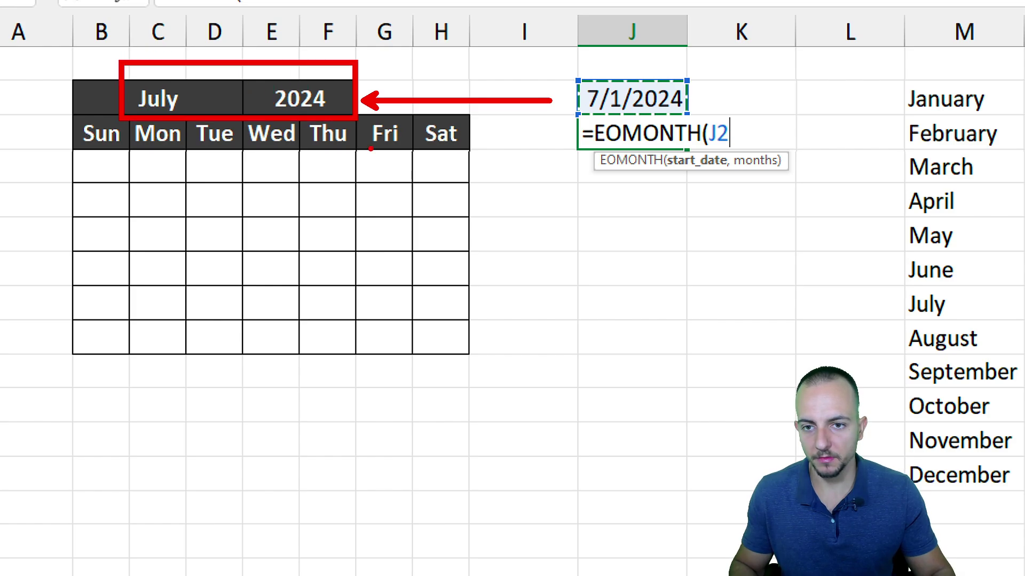
{"action": "type", "text": ",0"}
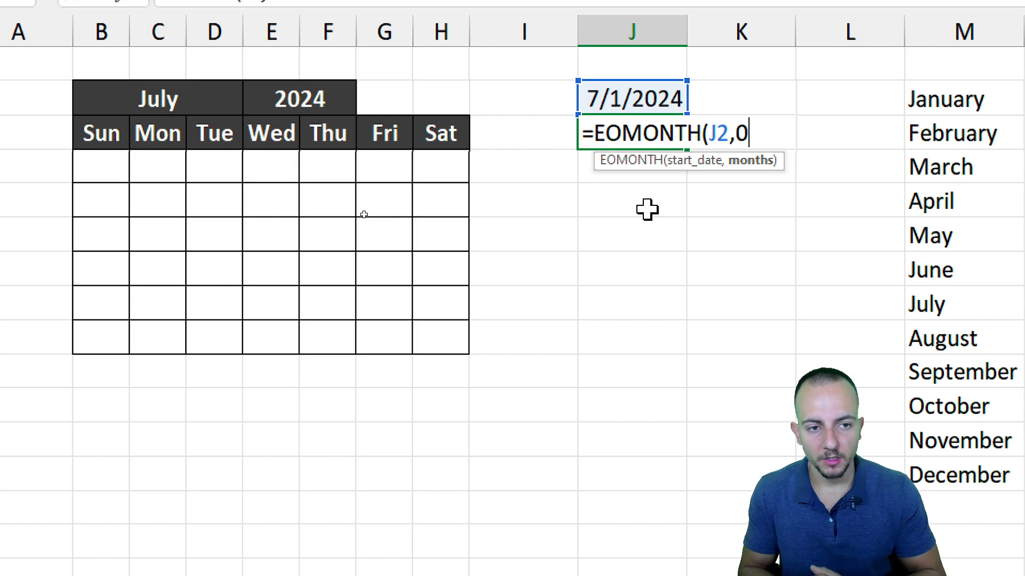
{"action": "key", "text": "Return"}
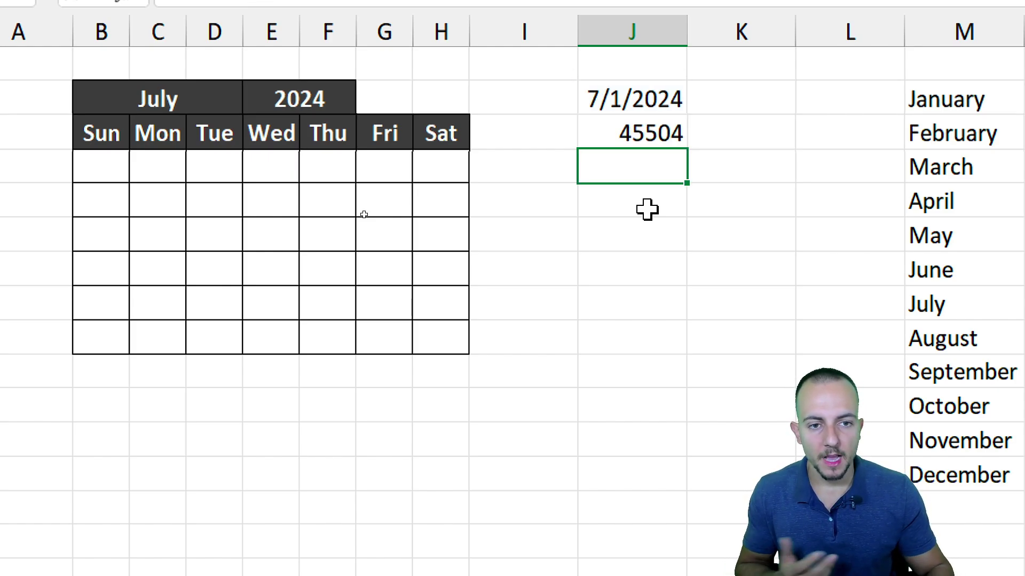
Format the month-end result in J3 as Short Date
{"action": "left_click", "coordinate": [658, 133]}
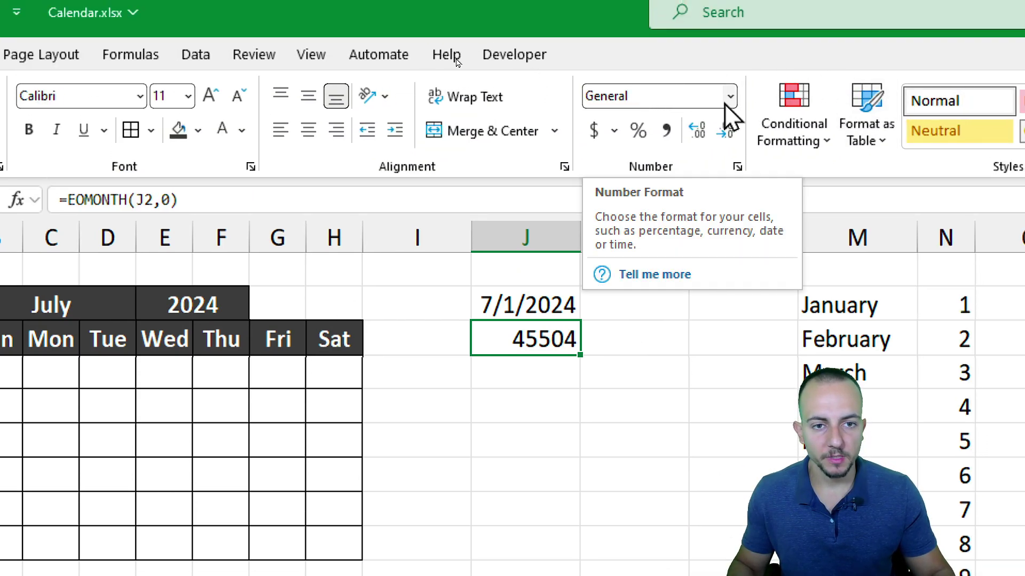
{"action": "left_click", "coordinate": [730, 99]}
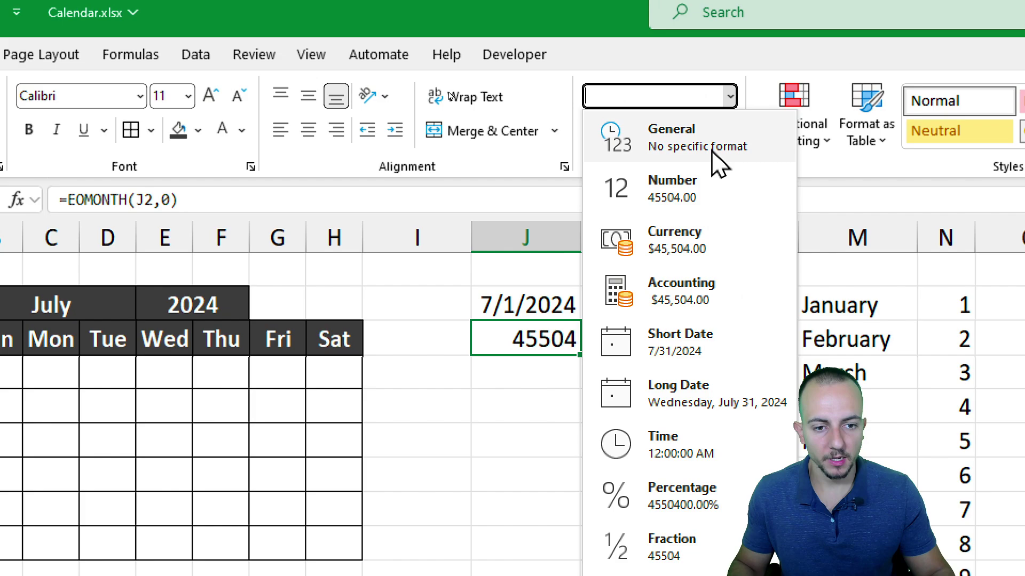
{"action": "left_click", "coordinate": [683, 341]}
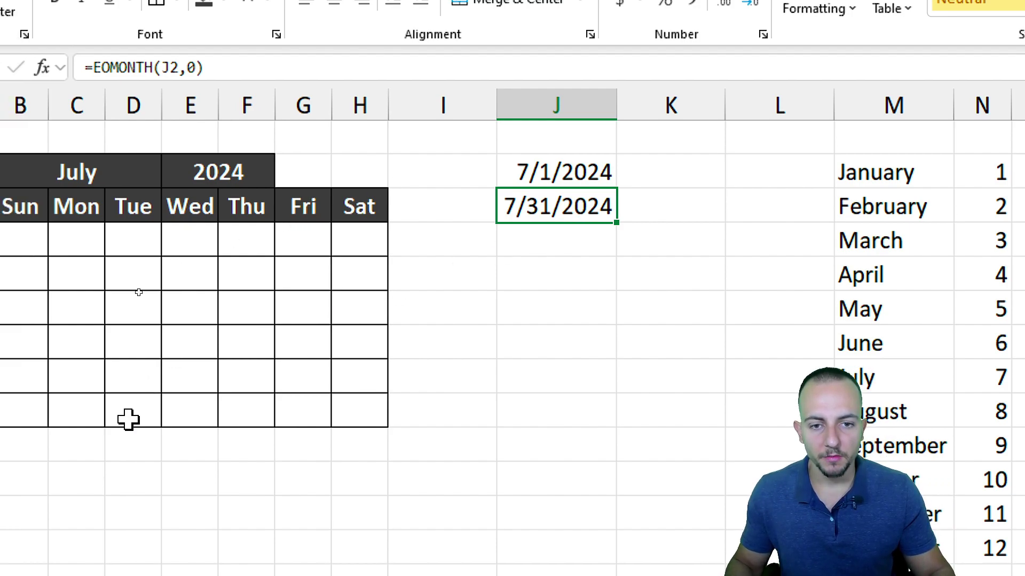
Change the date in J2 to 2/1/2024 to test the month-end formula in J3
{"action": "left_click", "coordinate": [584, 171]}
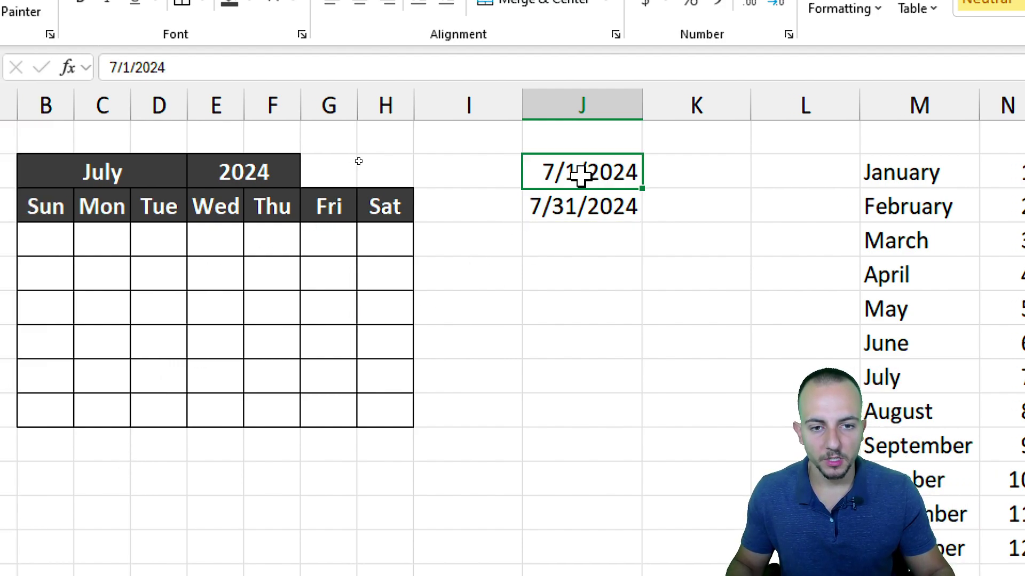
{"action": "double_click", "coordinate": [549, 175]}
{"action": "type", "text": "2"}
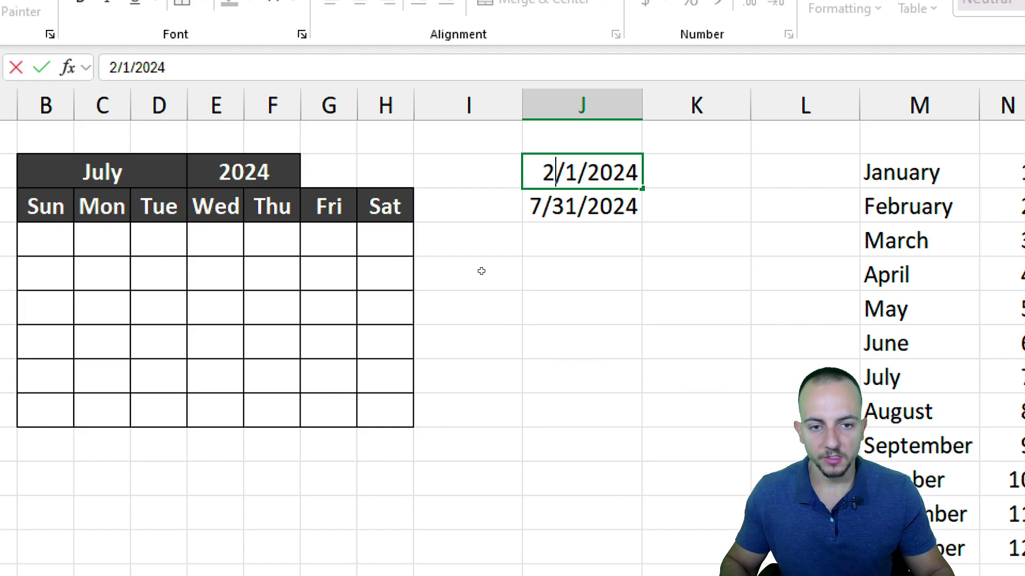
{"action": "key", "text": "Return"}
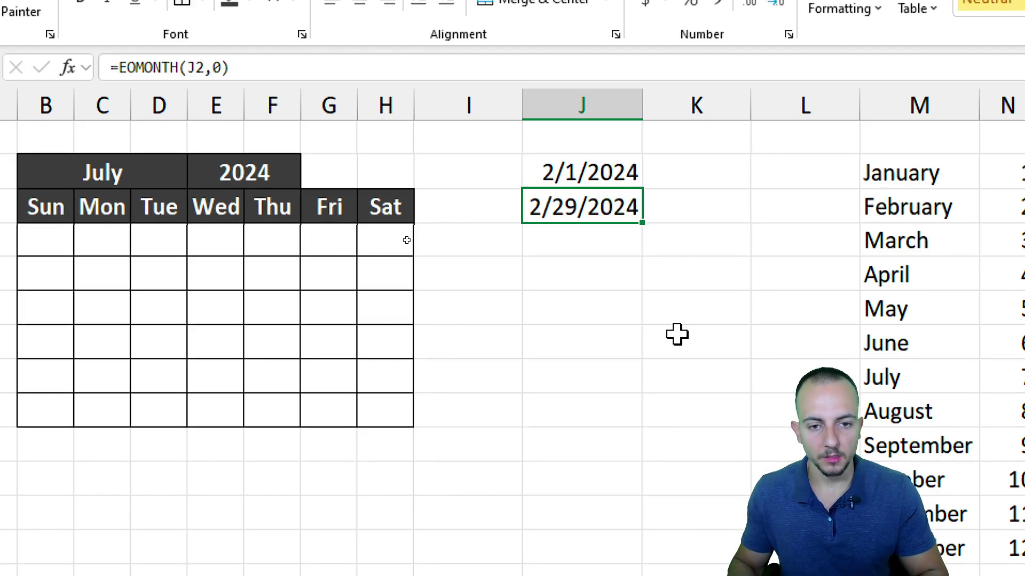
{"action": "left_click", "coordinate": [591, 167]}
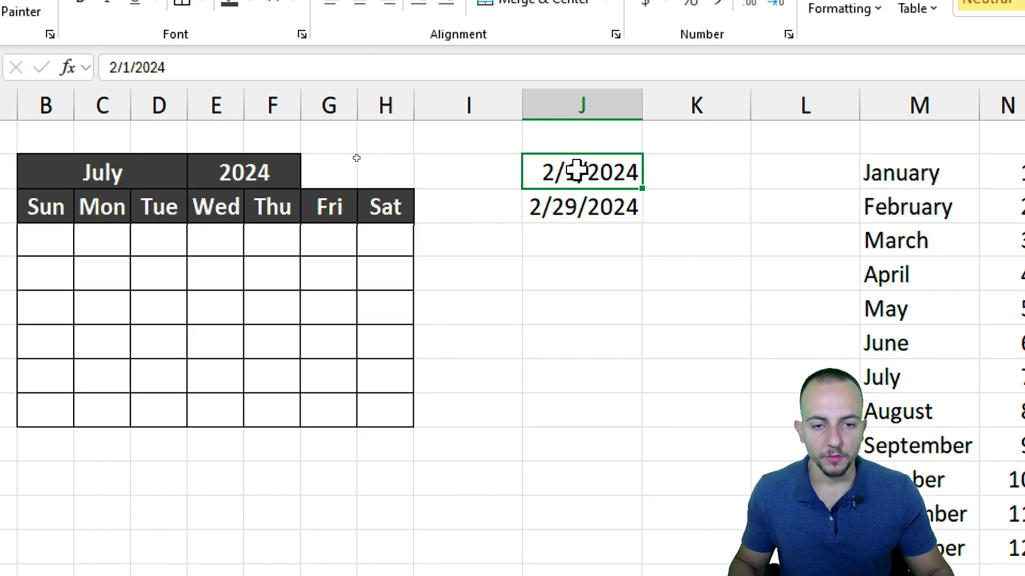
{"action": "left_click", "coordinate": [564, 208]}
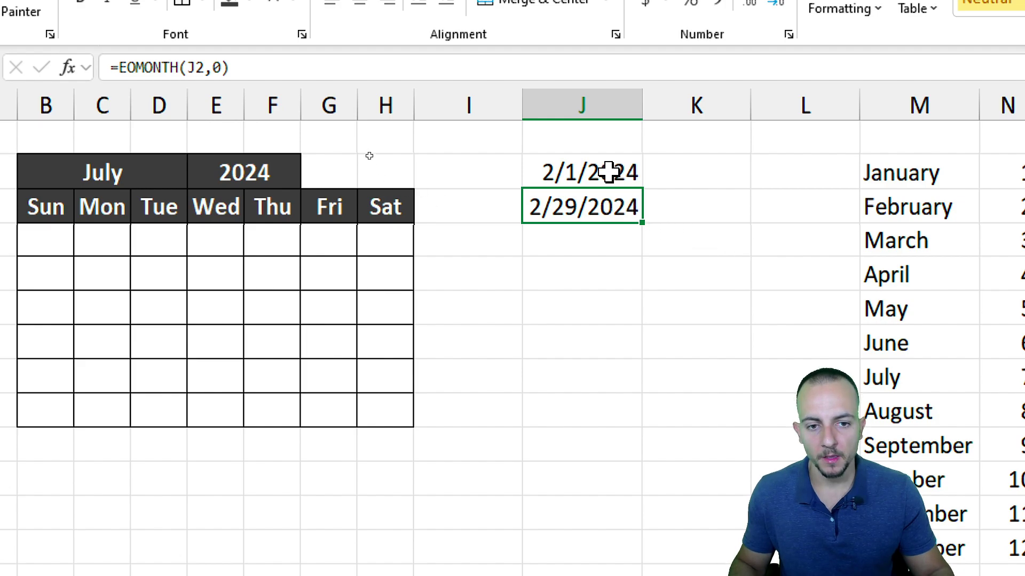
{"action": "left_click", "coordinate": [591, 169]}
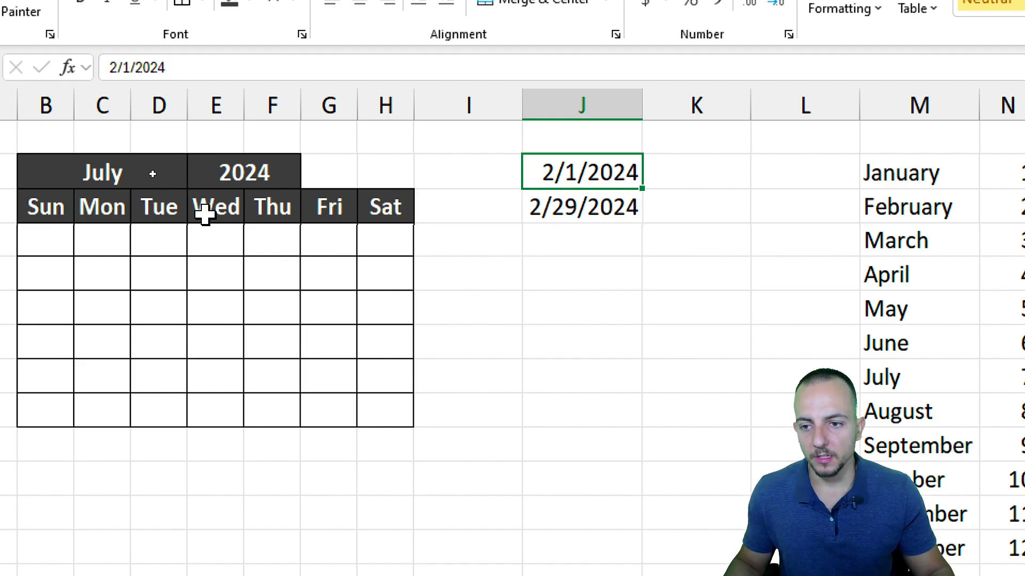
Choose August as the calendar month in the merged cell B2
{"action": "left_click", "coordinate": [207, 184]}
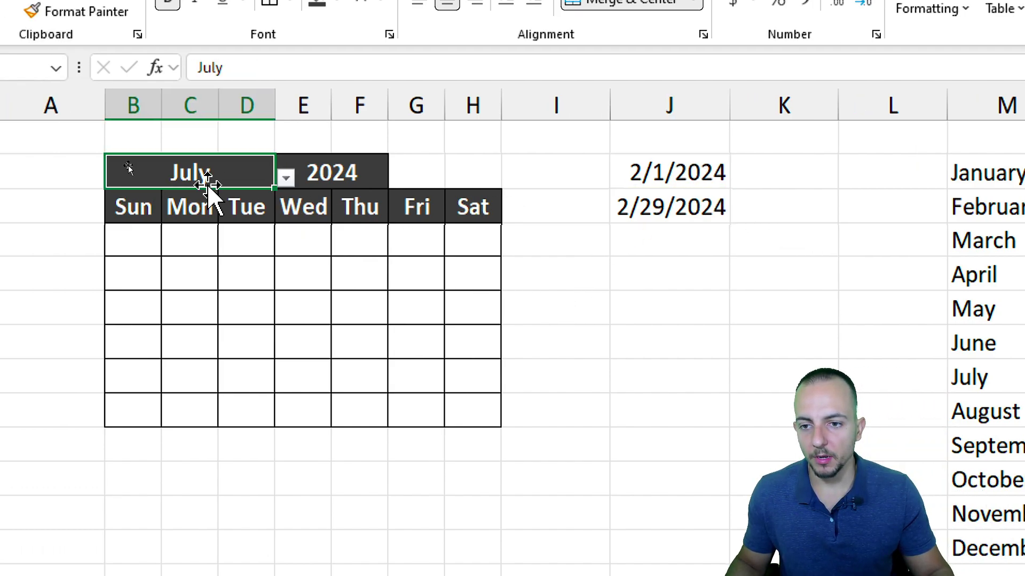
{"action": "left_click", "coordinate": [286, 180]}
{"action": "left_click", "coordinate": [191, 327]}
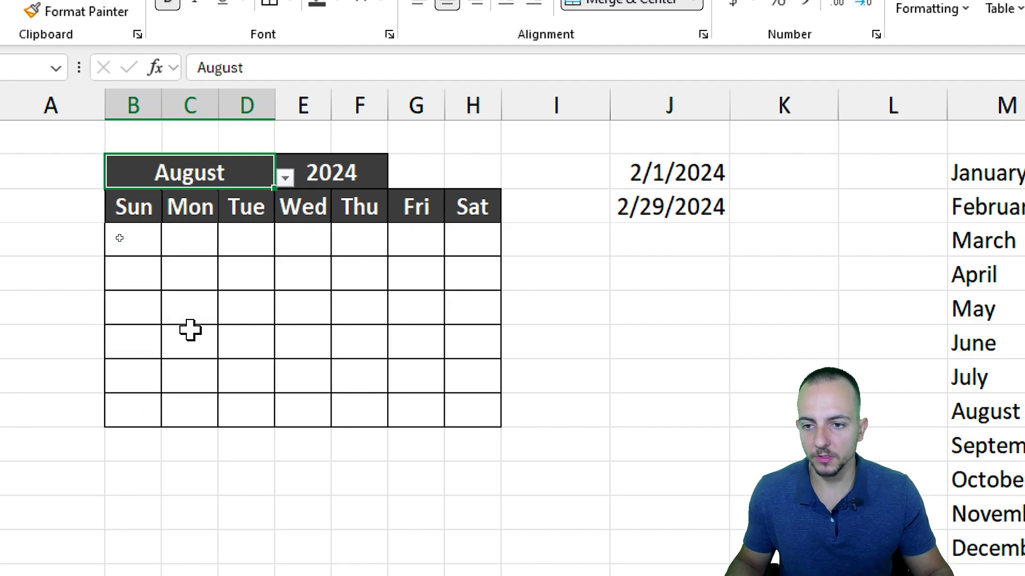
Clear the fixed date from J2 and start a DATE formula there with E2 as the year argument
{"action": "left_click", "coordinate": [652, 178]}
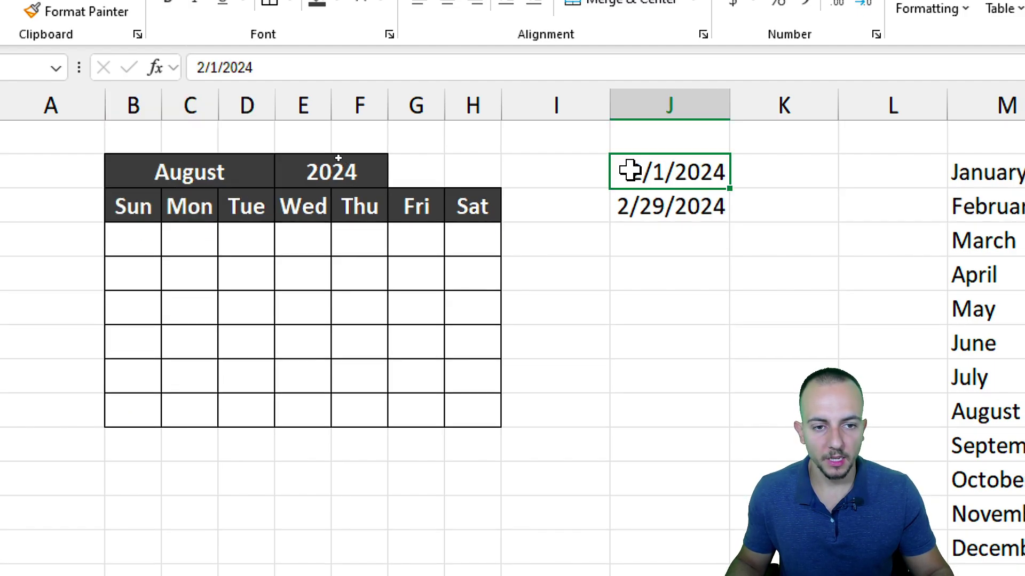
{"action": "left_click_drag", "start_coordinate": [610, 171], "coordinate": [633, 172]}
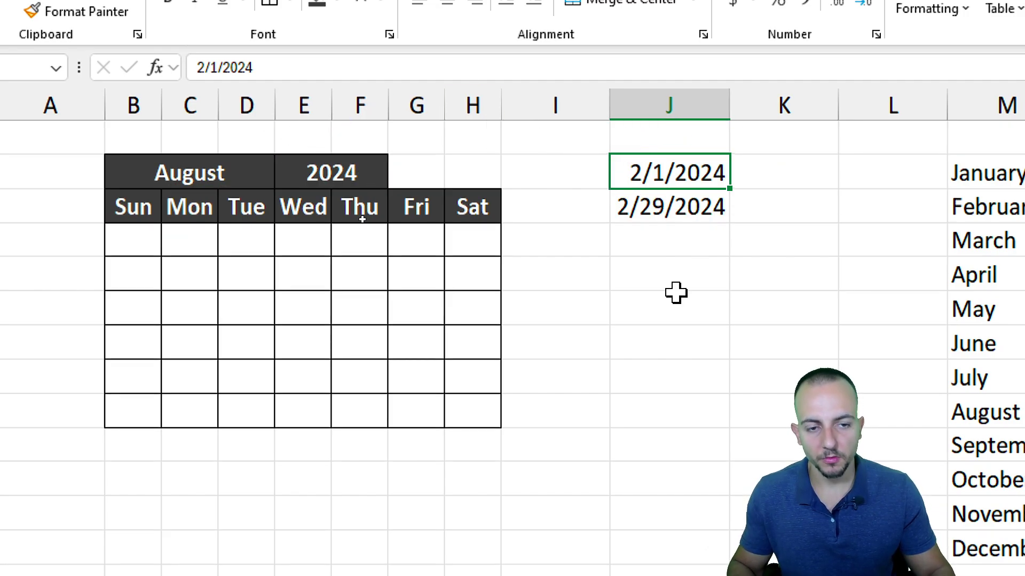
{"action": "key", "text": "Delete"}
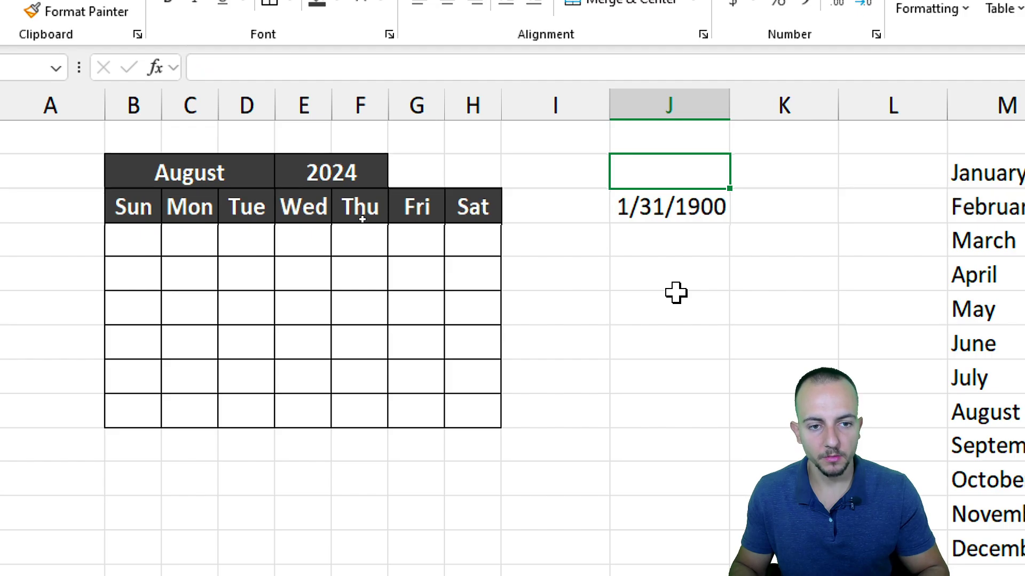
{"action": "type", "text": "="}
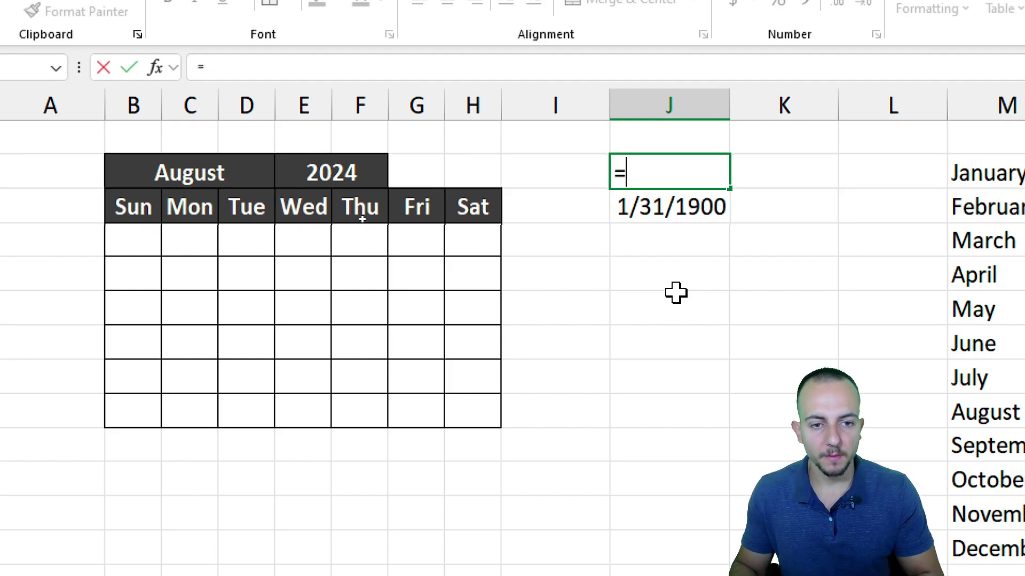
{"action": "type", "text": "date"}
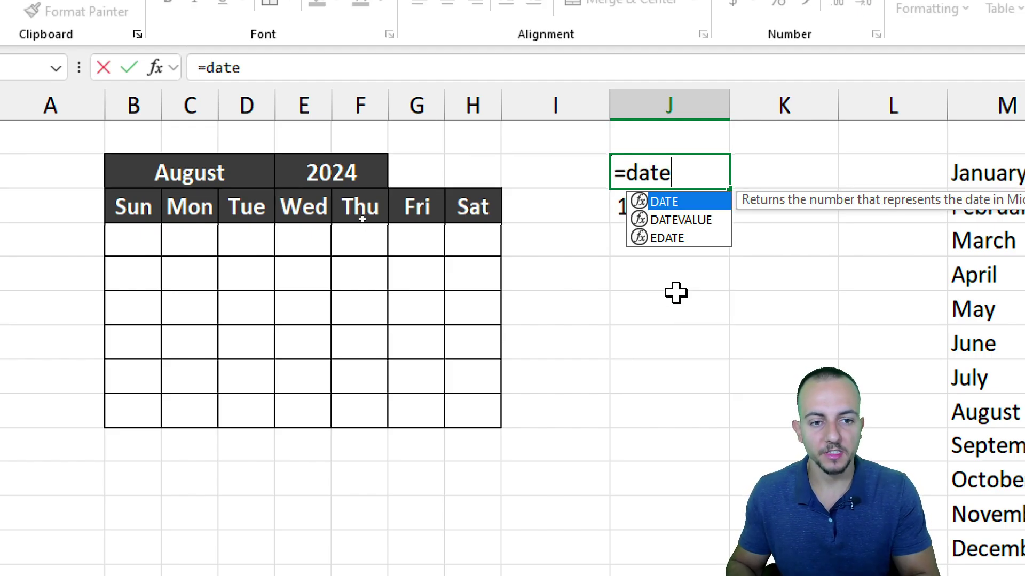
{"action": "double_click", "coordinate": [661, 203]}
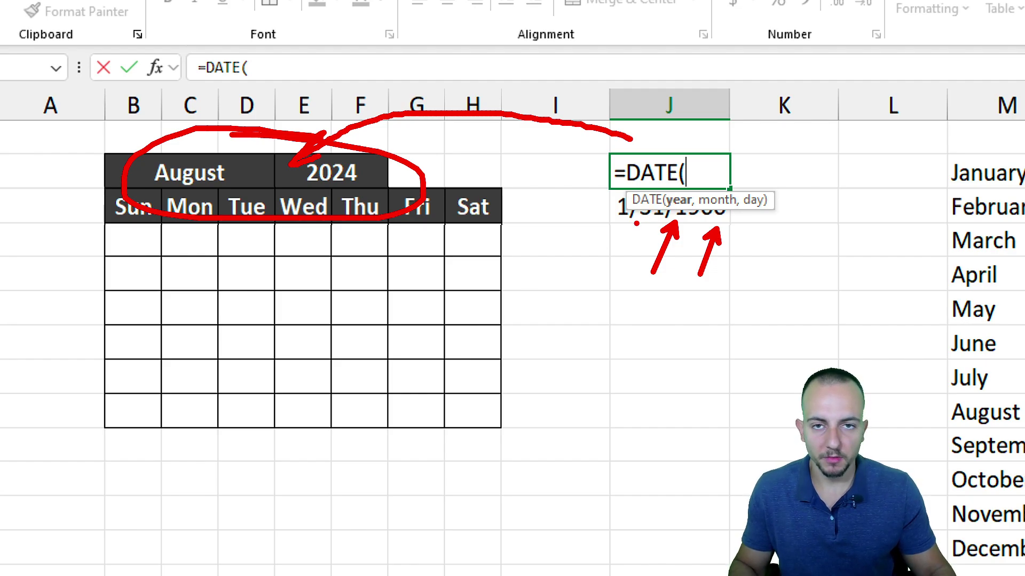
{"action": "left_click", "coordinate": [327, 178]}
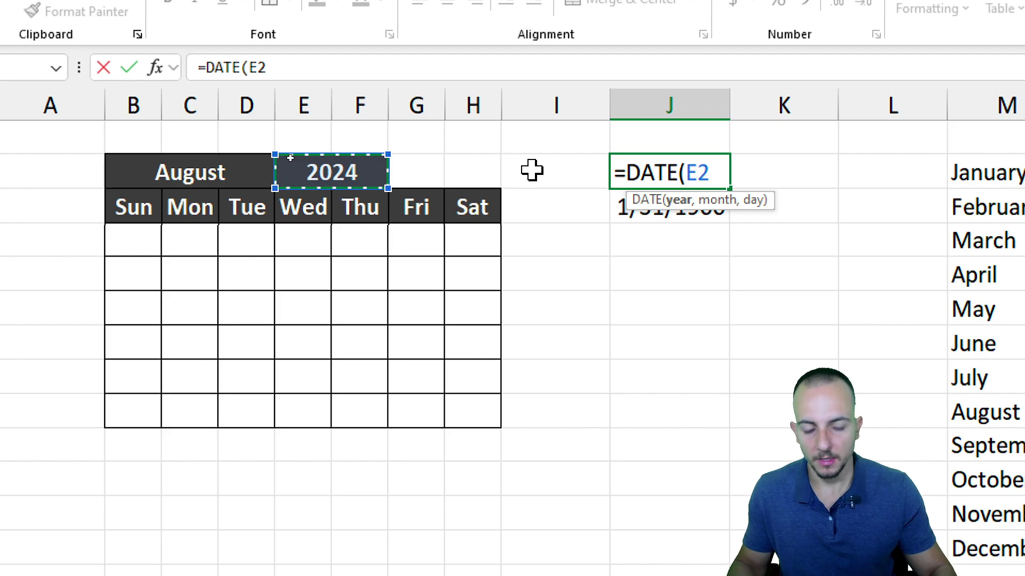
{"action": "type", "text": ","}
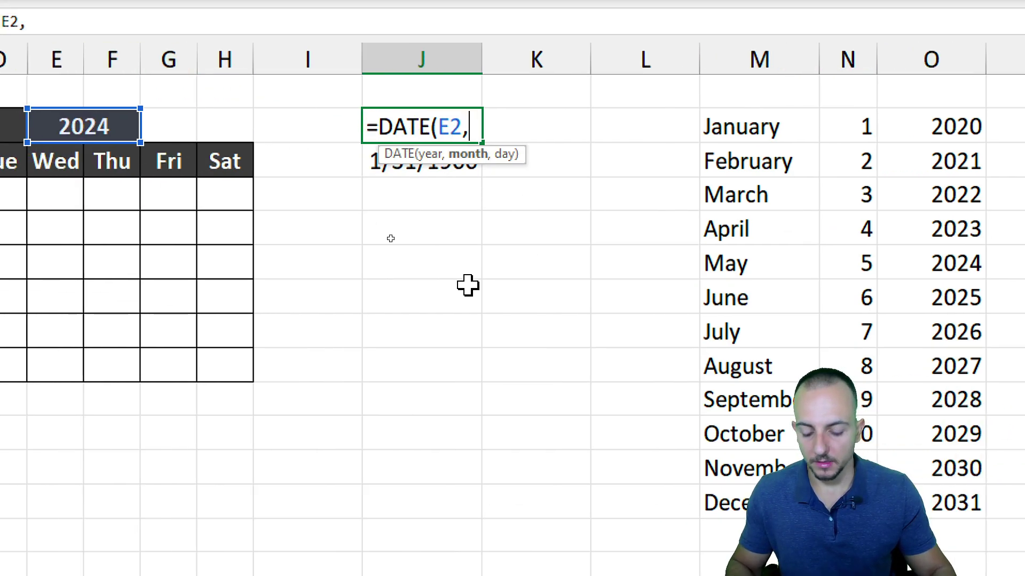
Enter VLOOKUP(B2,M2:N13,2,FALSE) as the month argument of the DATE formula in J2
{"action": "type", "text": "vlook"}
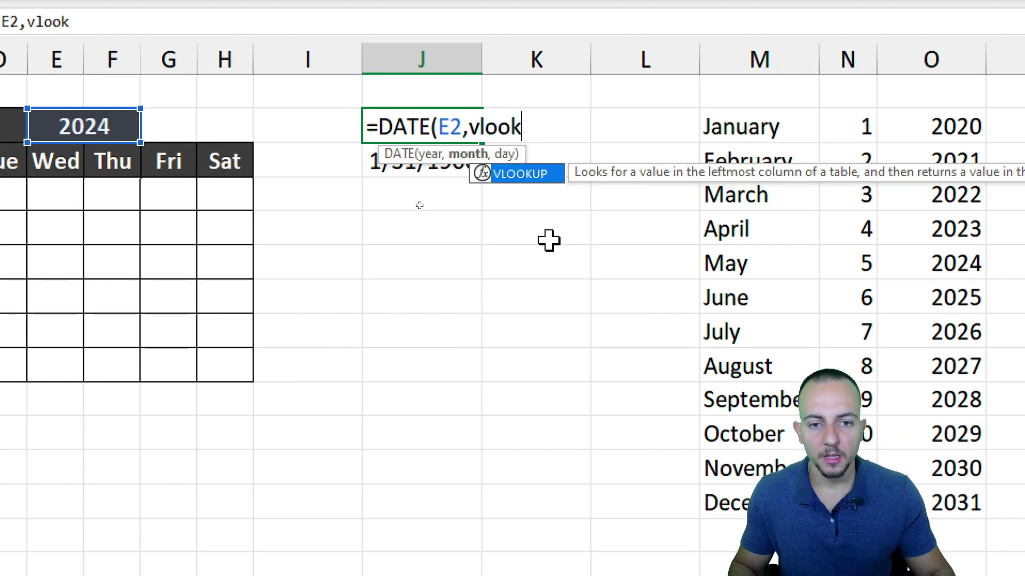
{"action": "double_click", "coordinate": [529, 174]}
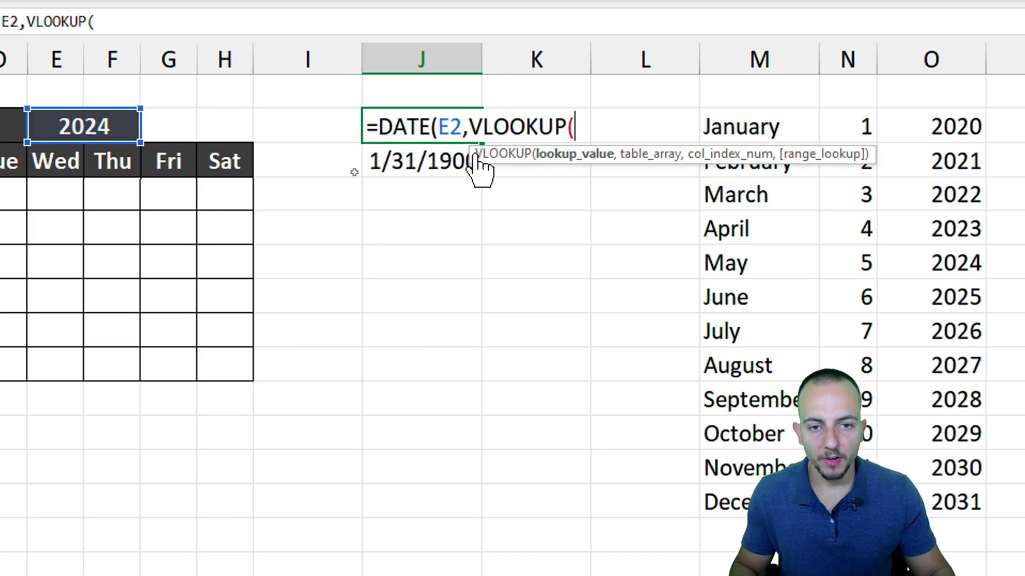
{"action": "left_click", "coordinate": [199, 136]}
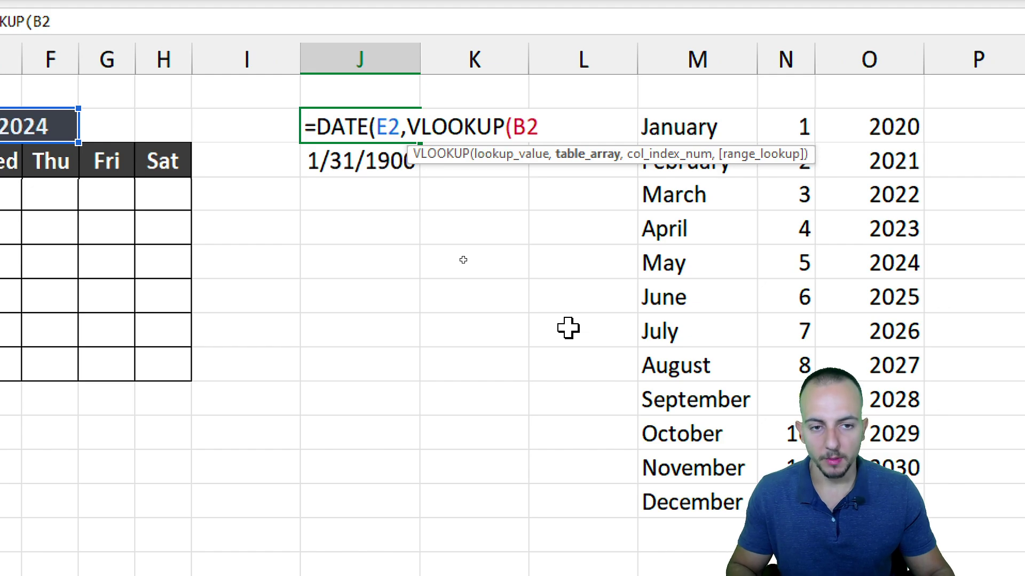
{"action": "type", "text": ","}
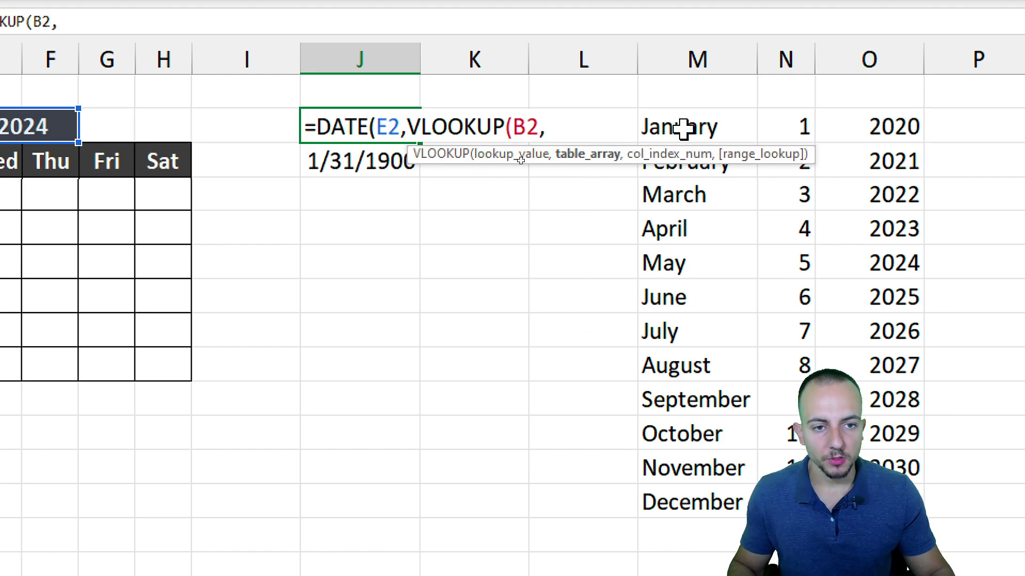
{"action": "left_click_drag", "start_coordinate": [705, 126], "coordinate": [784, 499]}
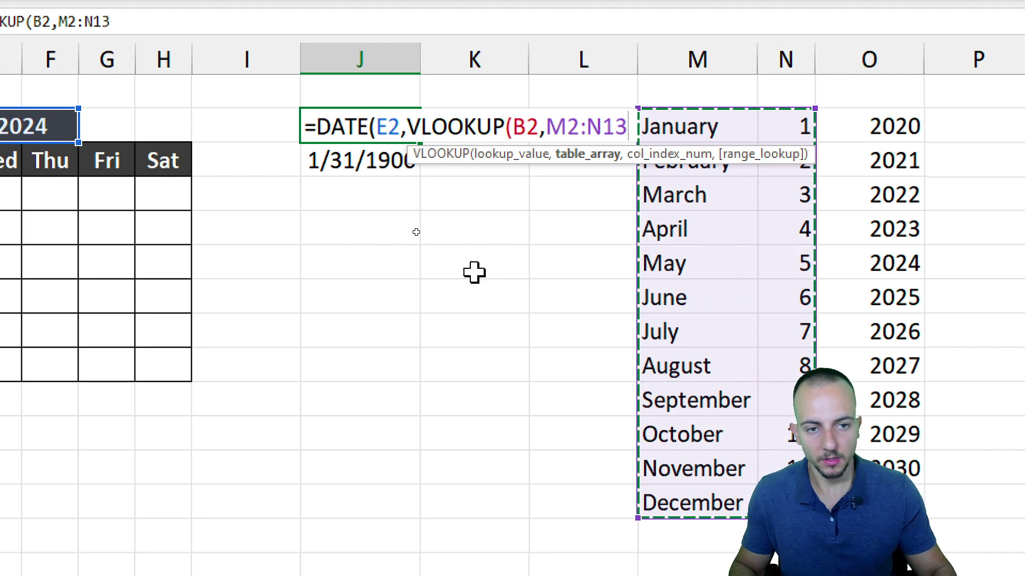
{"action": "type", "text": ",2"}
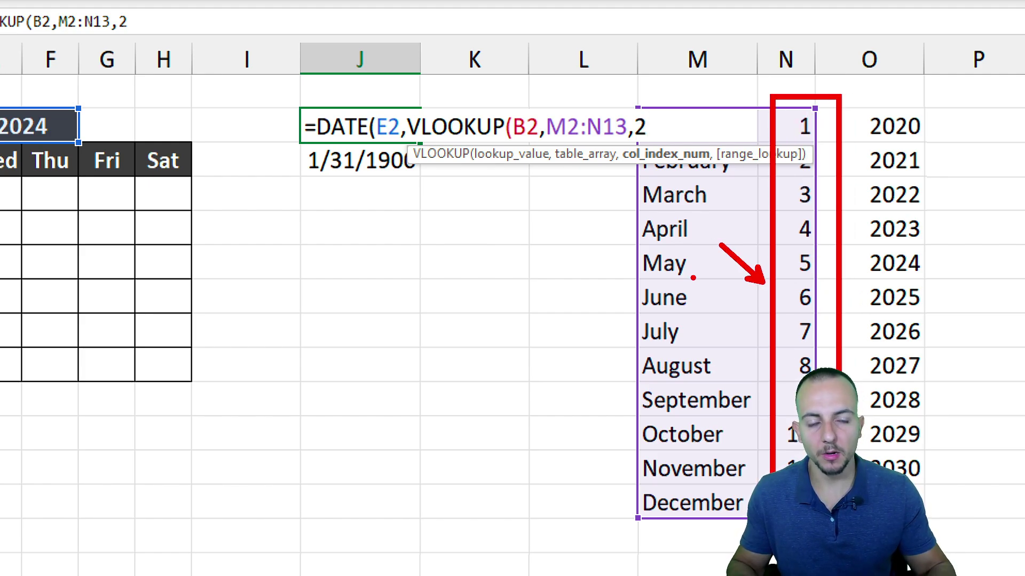
{"action": "type", "text": ","}
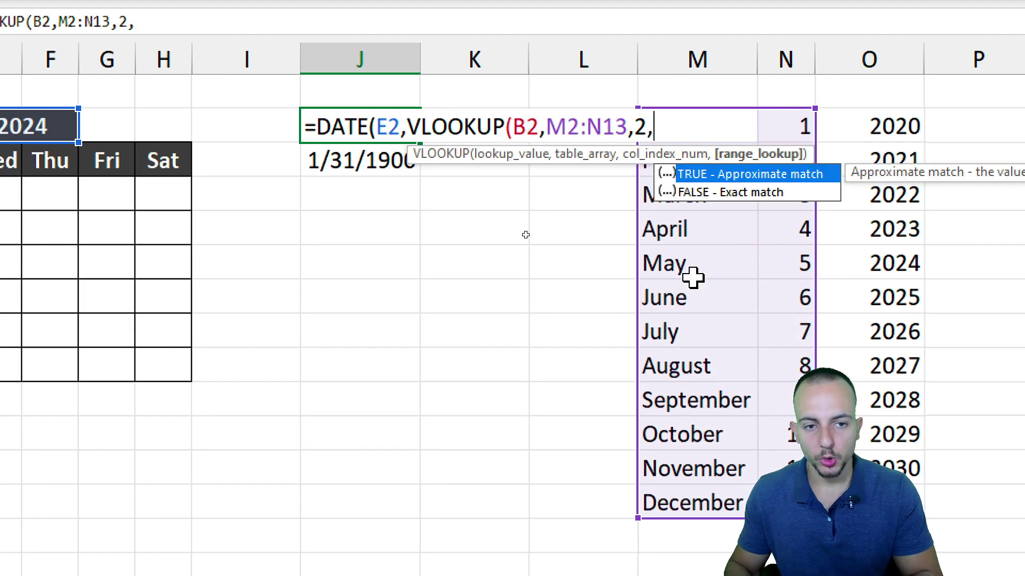
{"action": "double_click", "coordinate": [732, 193]}
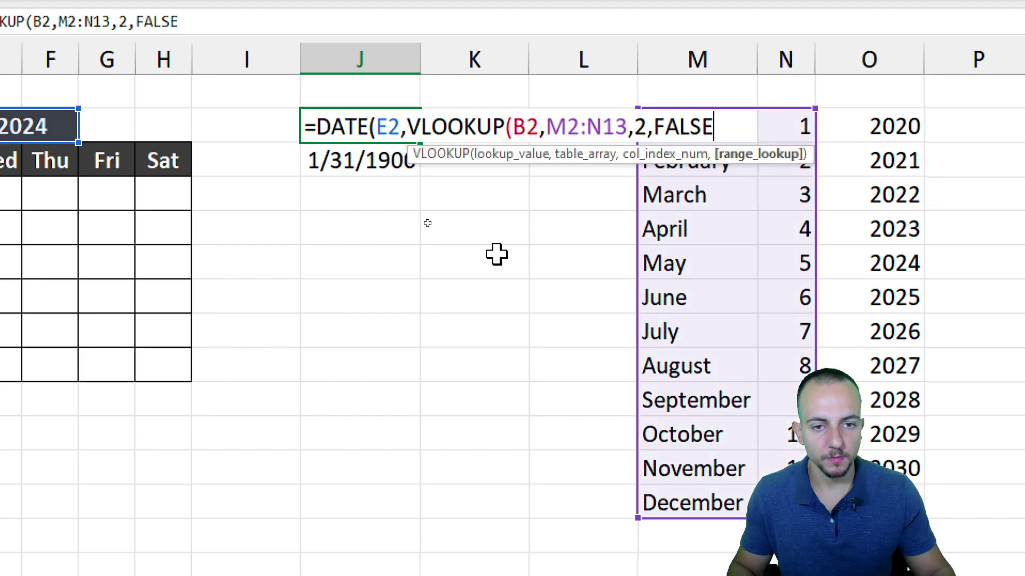
{"action": "type", "text": ")"}
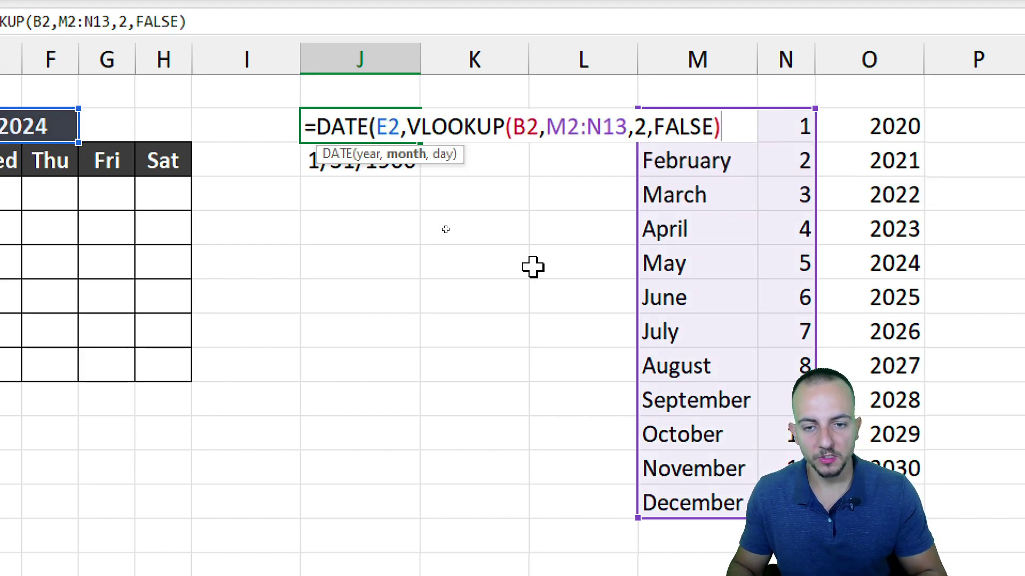
Complete the DATE formula in J2 with 1 as the day argument
{"action": "type", "text": ","}
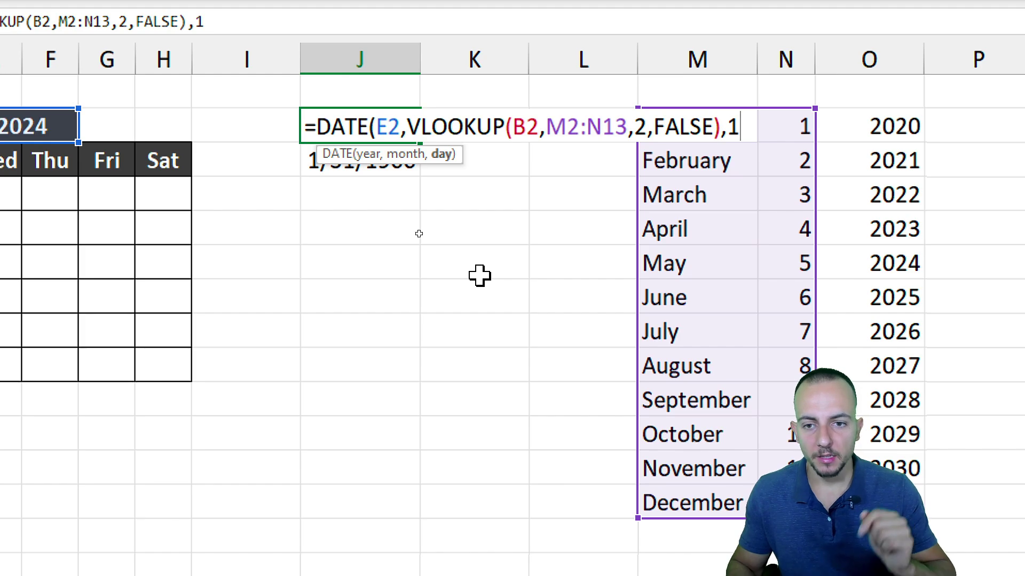
{"action": "type", "text": "1)"}
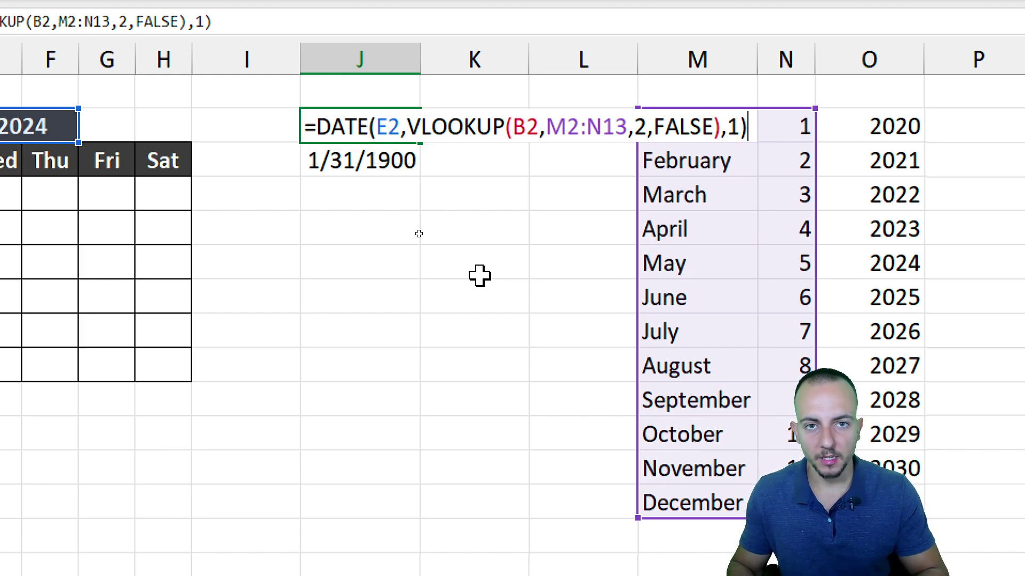
{"action": "key", "text": "Return"}
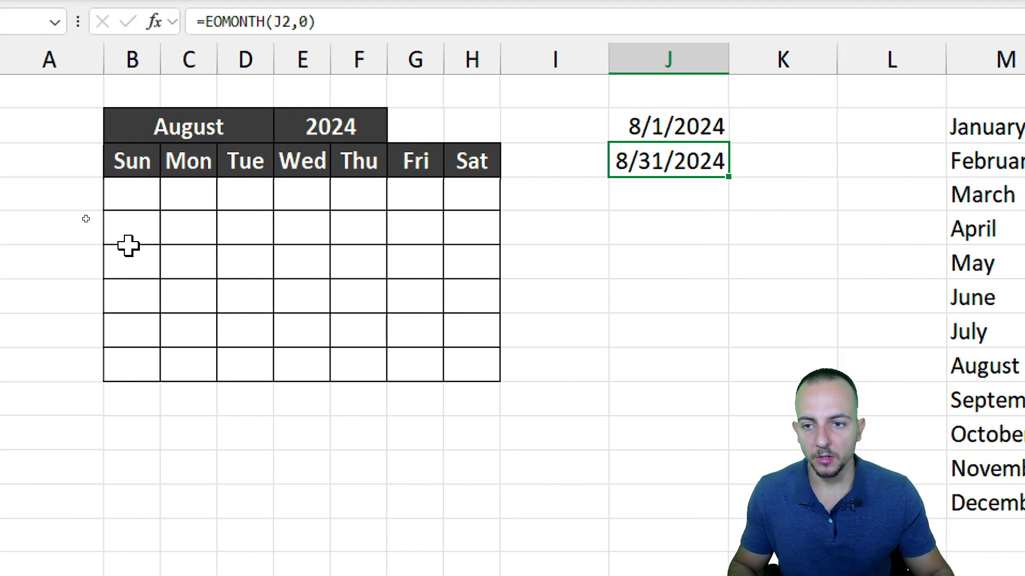
Switch the year in E2 to 2025 and back to 2024 to test the dates in J2 and J3
{"action": "left_click", "coordinate": [339, 131]}
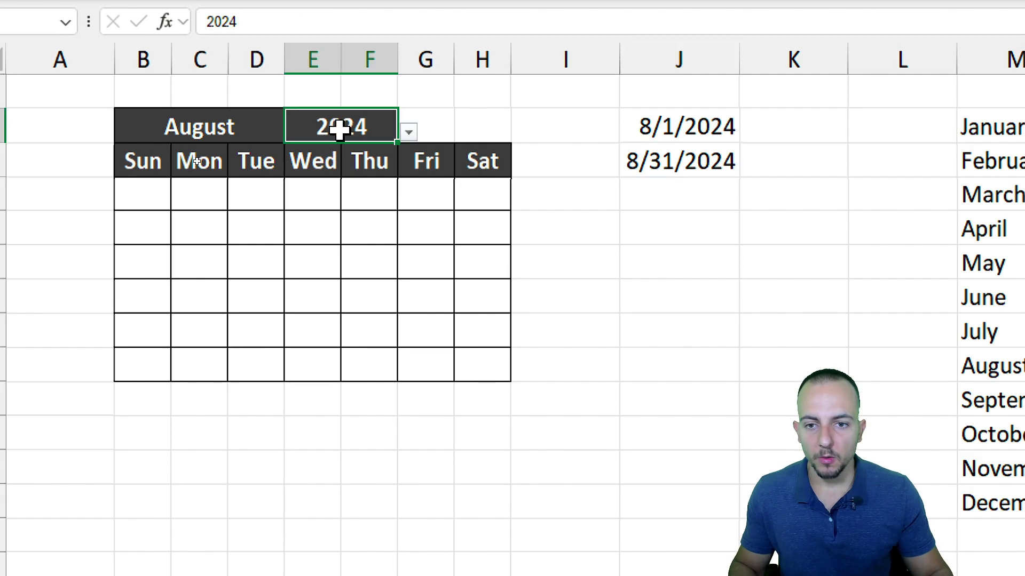
{"action": "left_click", "coordinate": [408, 134]}
{"action": "left_click", "coordinate": [339, 243]}
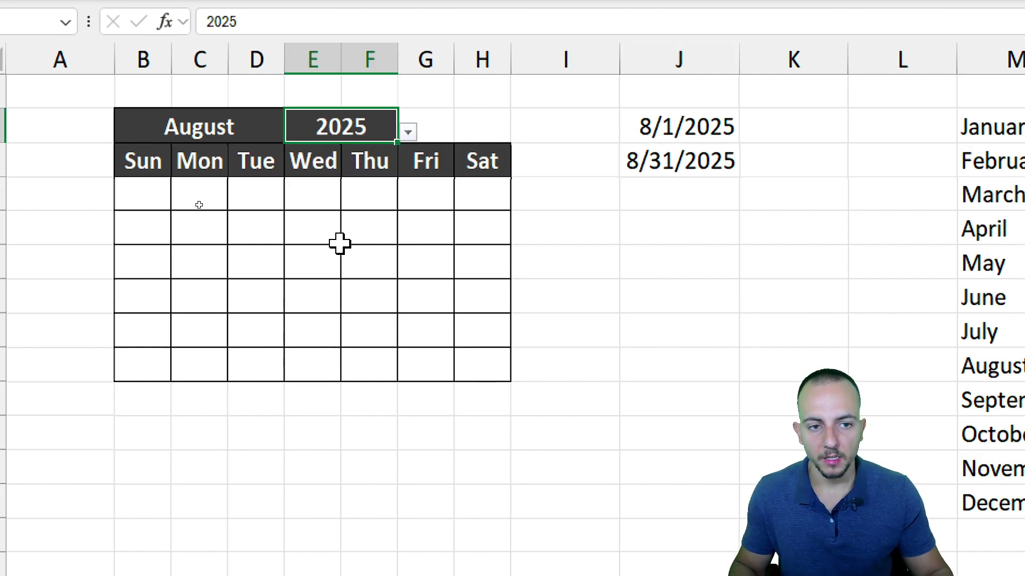
{"action": "left_click", "coordinate": [408, 134]}
{"action": "left_click", "coordinate": [304, 226]}
Test the date formulas with different months in B2, leaving July selected, and go to cell J4
{"action": "left_click", "coordinate": [270, 124]}
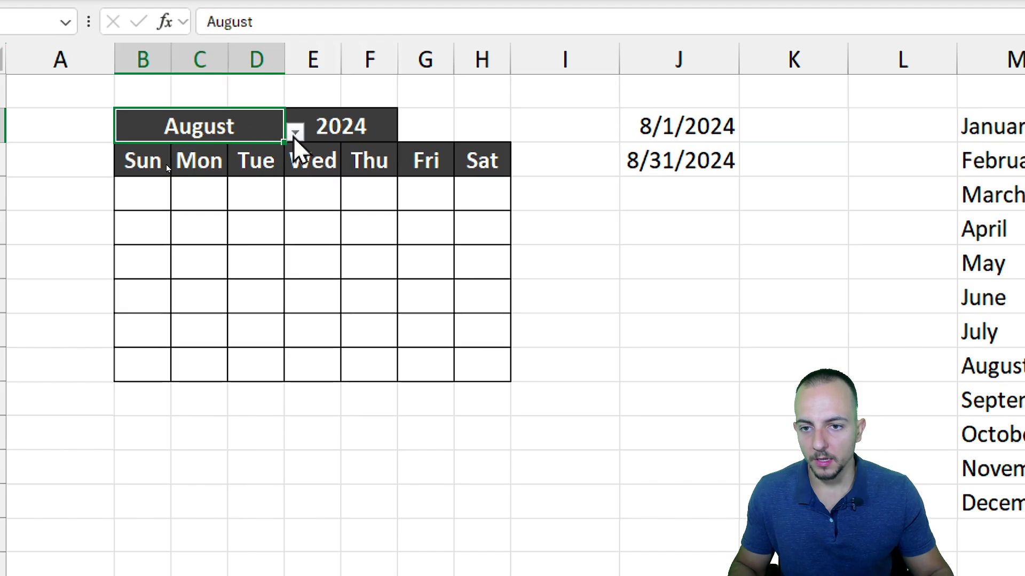
{"action": "left_click", "coordinate": [295, 131]}
{"action": "left_click", "coordinate": [197, 246]}
{"action": "left_click_drag", "start_coordinate": [656, 128], "coordinate": [713, 155]}
{"action": "left_click", "coordinate": [284, 128]}
{"action": "left_click", "coordinate": [295, 132]}
{"action": "left_click", "coordinate": [187, 263]}
{"action": "left_click", "coordinate": [674, 199]}
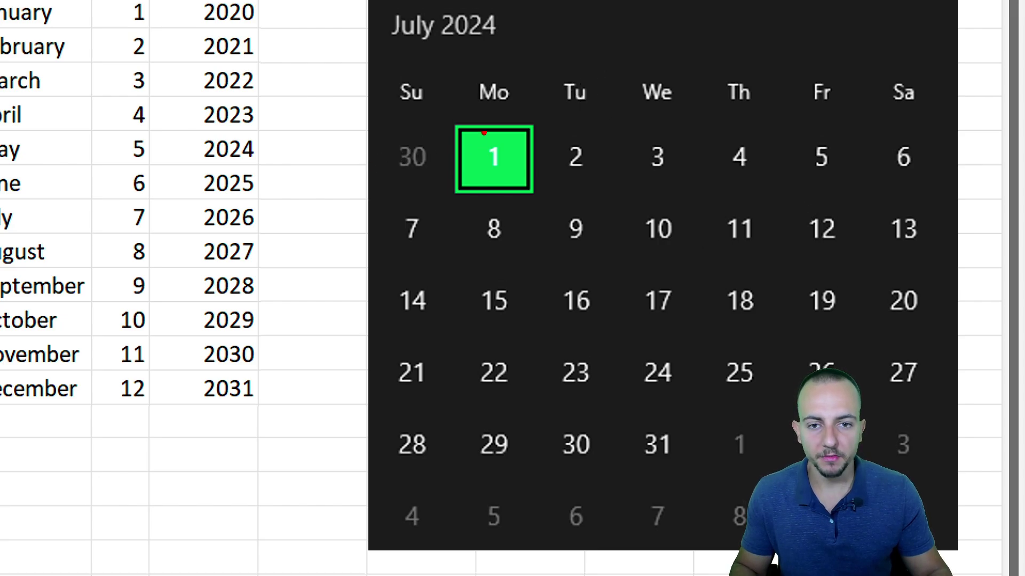
{"action": "left_click_drag", "start_coordinate": [459, 125], "coordinate": [532, 191]}
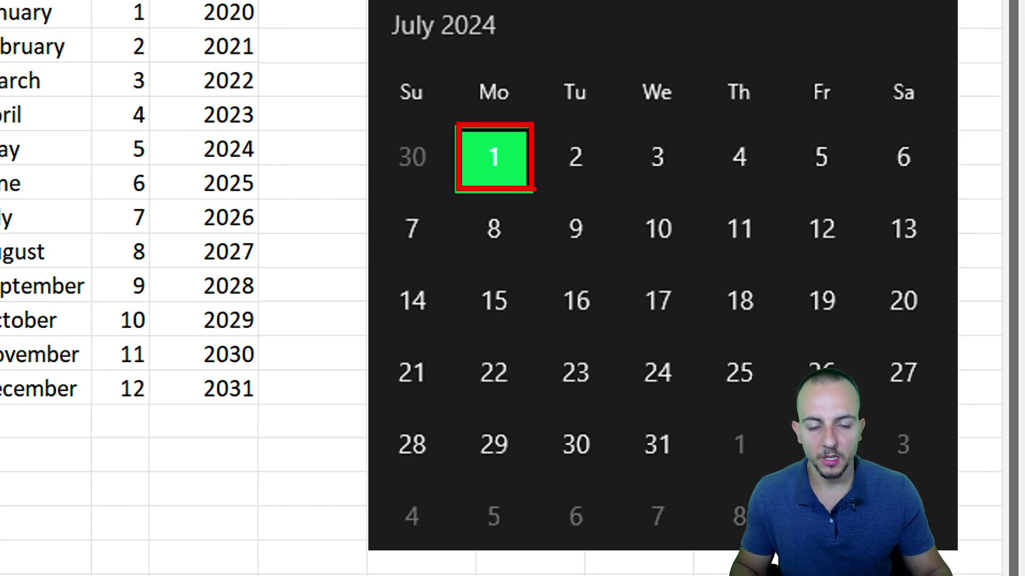
{"action": "left_click_drag", "start_coordinate": [393, 44], "coordinate": [469, 44]}
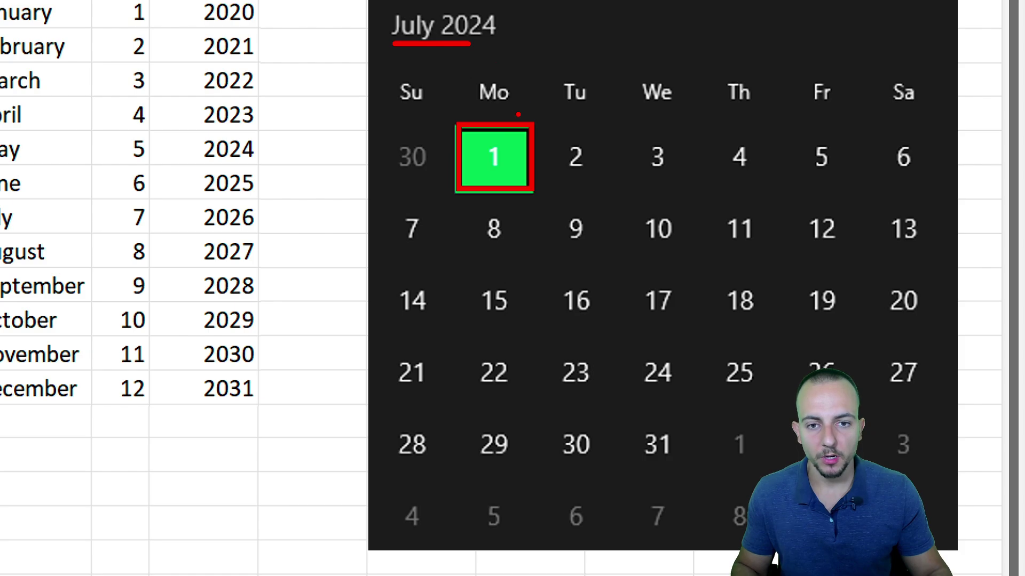
{"action": "left_click_drag", "start_coordinate": [504, 111], "coordinate": [516, 158]}
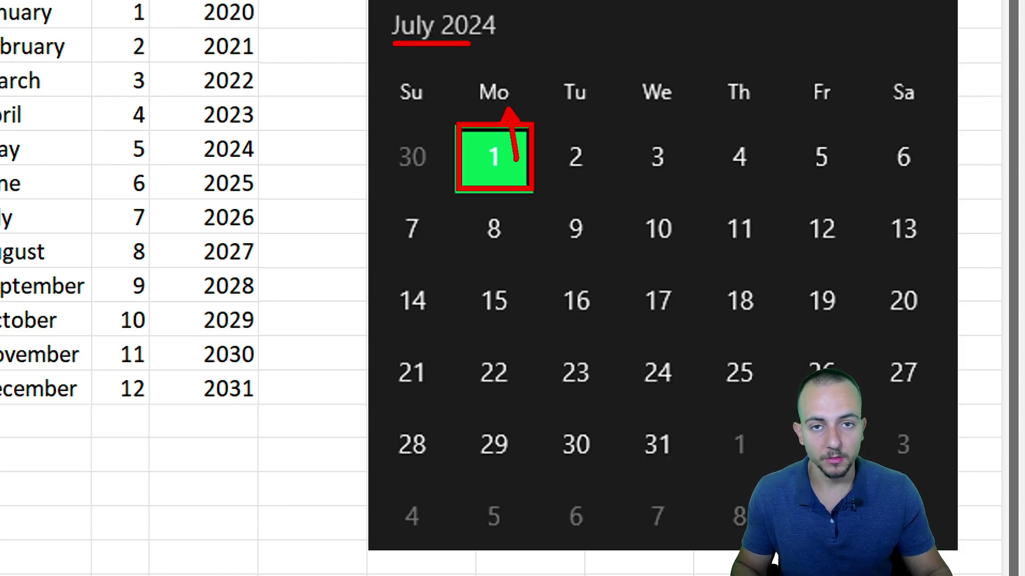
{"action": "left_click_drag", "start_coordinate": [431, 115], "coordinate": [430, 145]}
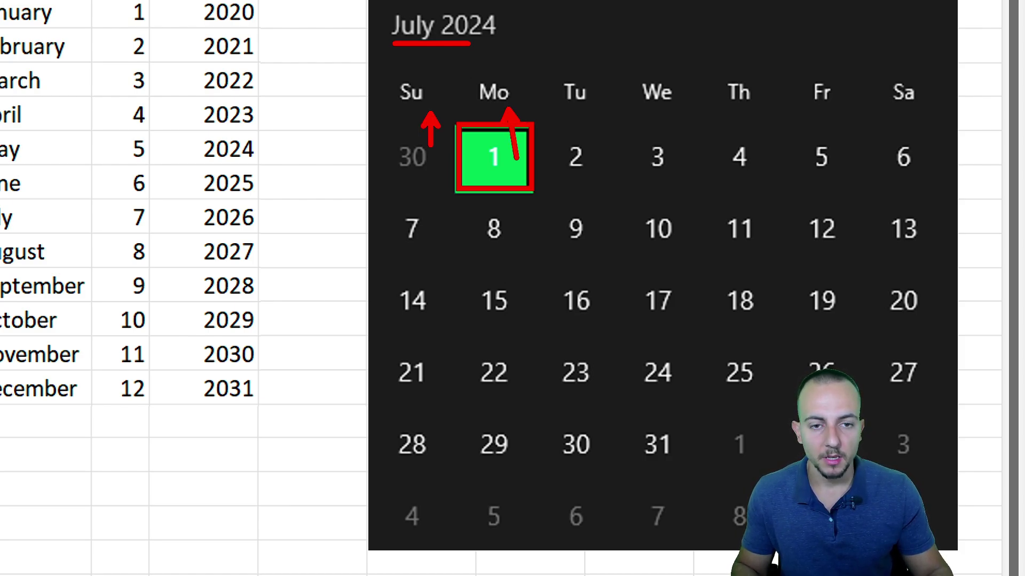
{"action": "key", "text": "e"}
{"action": "left_click_drag", "start_coordinate": [669, 117], "coordinate": [679, 164]}
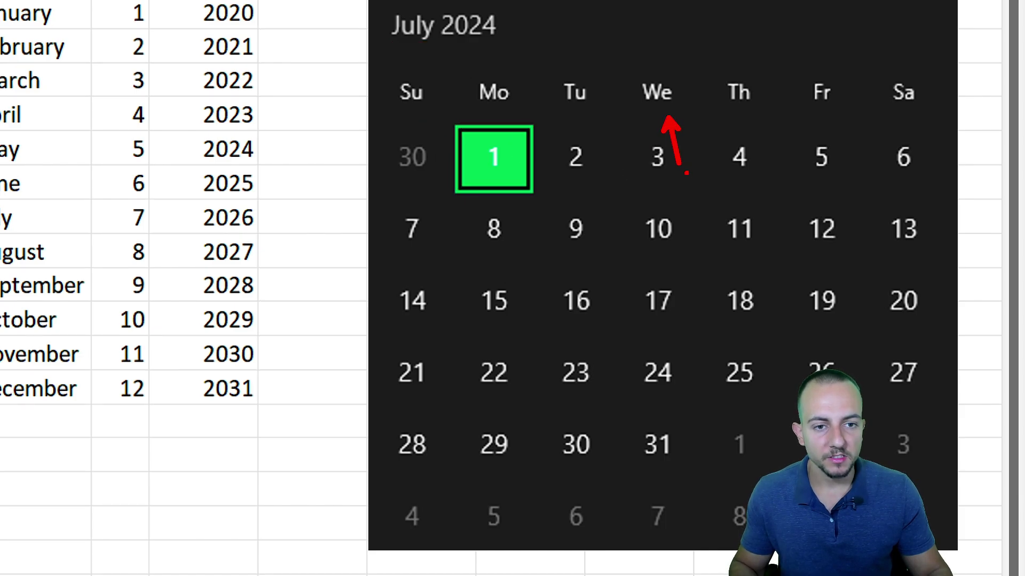
{"action": "left_click_drag", "start_coordinate": [836, 119], "coordinate": [862, 161]}
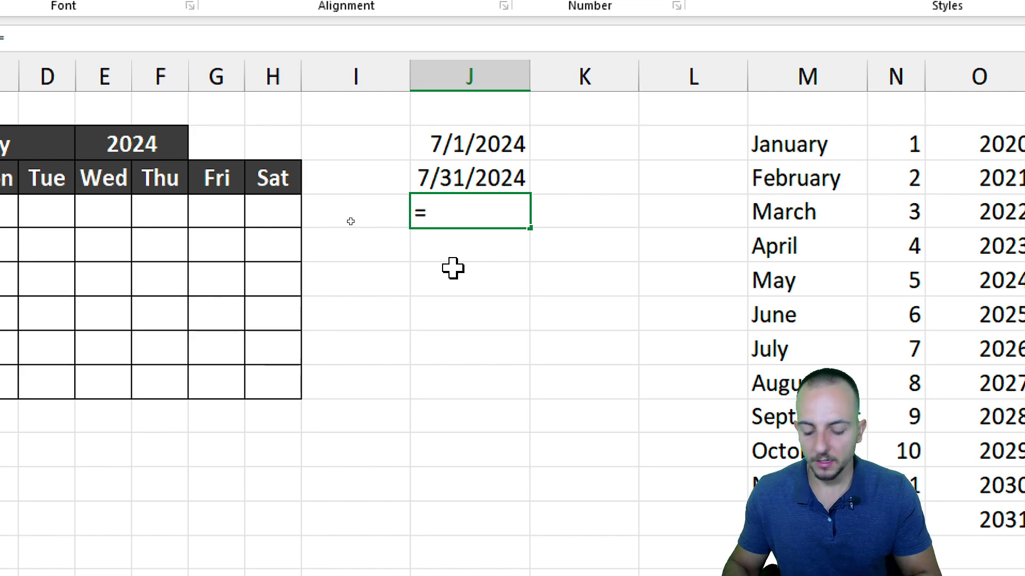
Enter a WEEKDAY formula in J4 for the date in J2, using return type 1, Sunday (1) through Saturday (7)
{"action": "type", "text": "wee"}
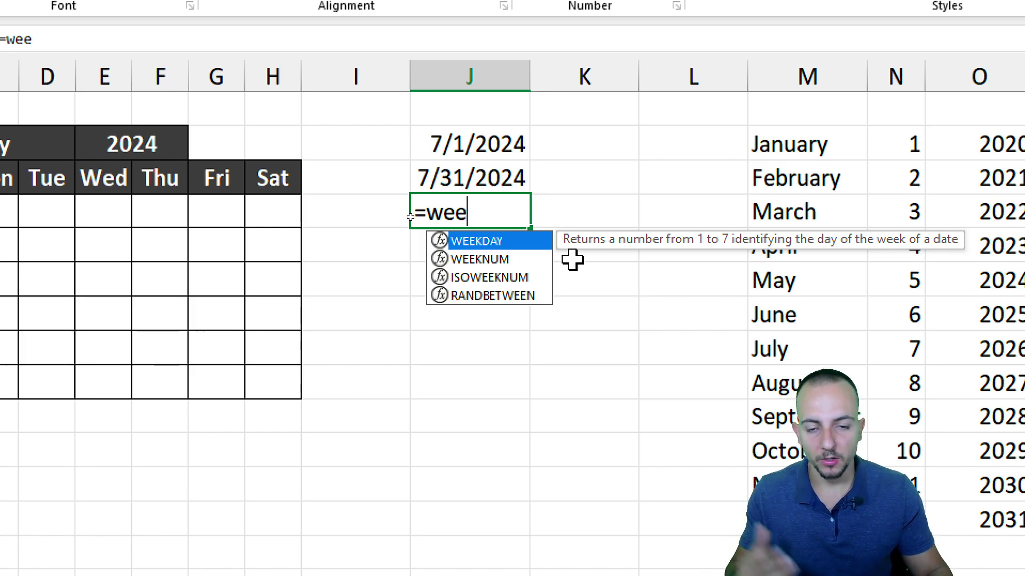
{"action": "key", "text": "Tab"}
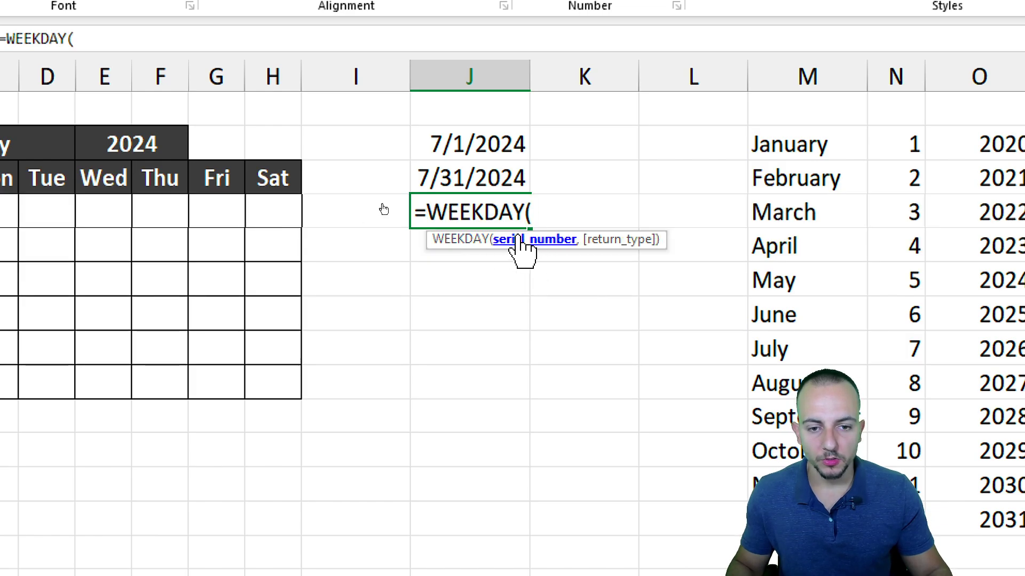
{"action": "left_click", "coordinate": [461, 147]}
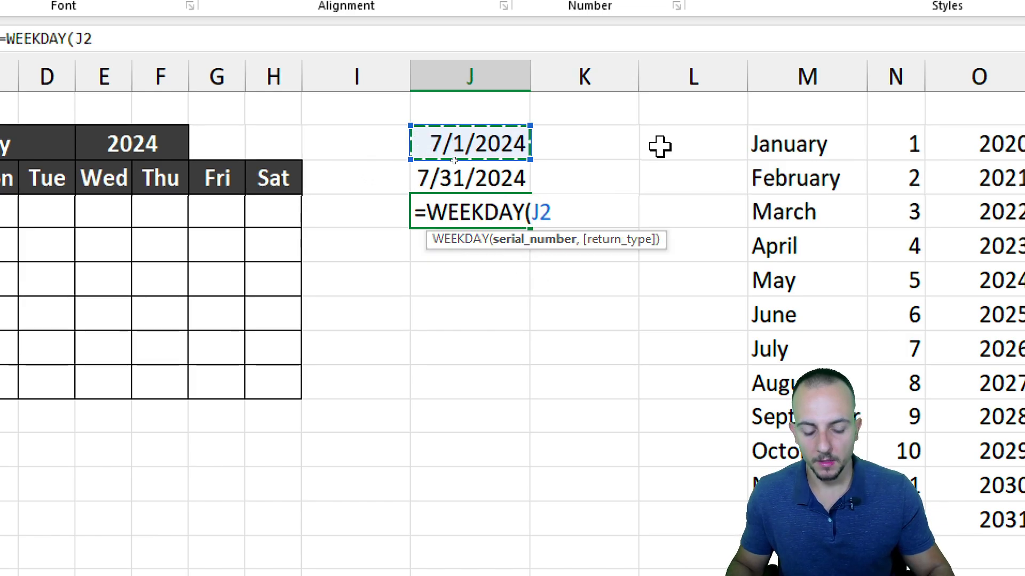
{"action": "type", "text": ","}
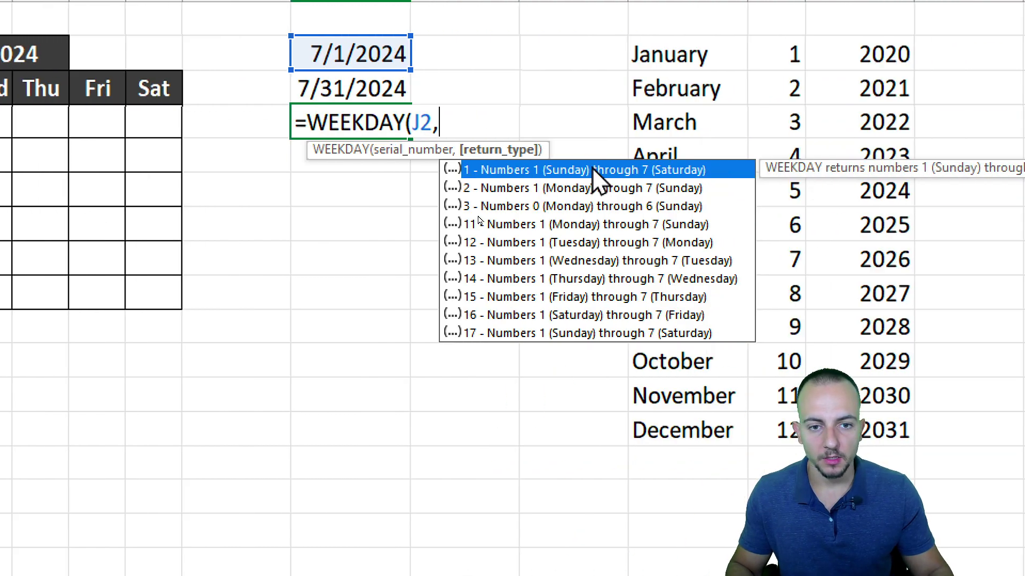
{"action": "double_click", "coordinate": [914, 170]}
{"action": "key", "text": "Return"}
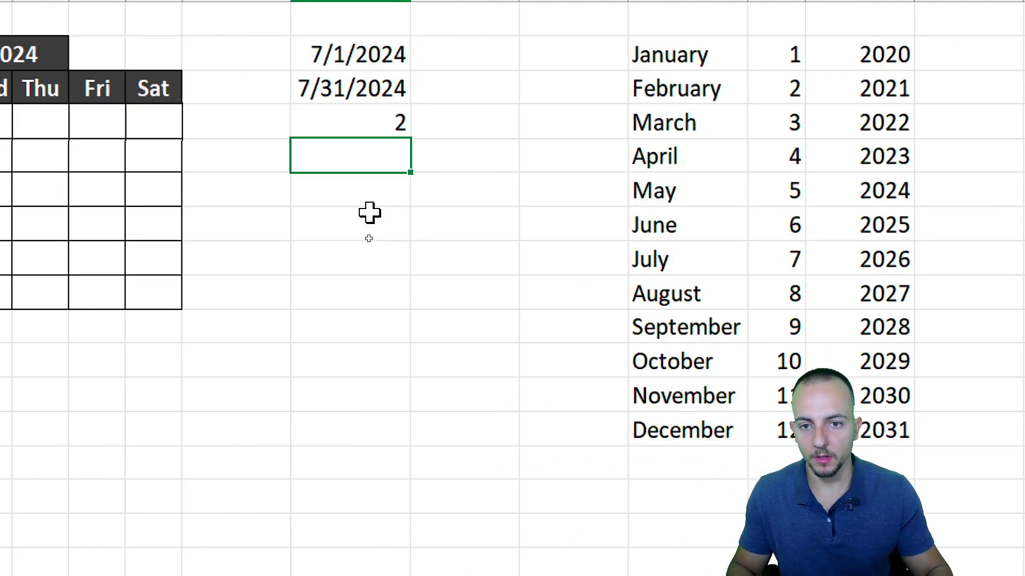
{"action": "left_click", "coordinate": [351, 112]}
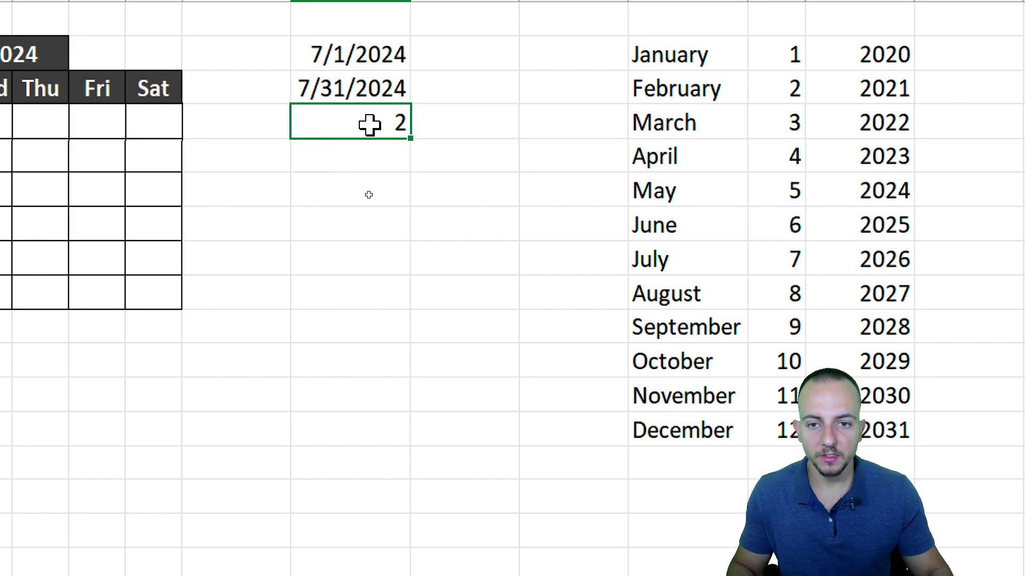
Number the Sunday to Wednesday columns 1, 2, 3 and 4 in cells B4 to E4
{"action": "left_click_drag", "start_coordinate": [182, 157], "coordinate": [178, 357]}
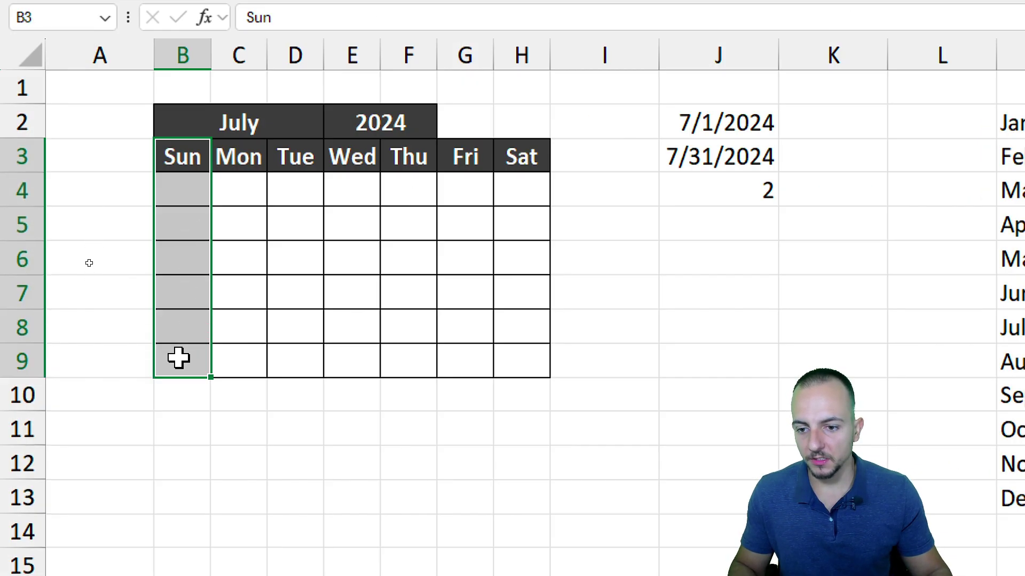
{"action": "left_click", "coordinate": [184, 190]}
{"action": "type", "text": "1"}
{"action": "left_click_drag", "start_coordinate": [244, 169], "coordinate": [238, 293]}
{"action": "left_click", "coordinate": [255, 186]}
{"action": "type", "text": "2"}
{"action": "left_click_drag", "start_coordinate": [294, 160], "coordinate": [296, 256]}
{"action": "left_click", "coordinate": [296, 190]}
{"action": "type", "text": "3"}
{"action": "left_click_drag", "start_coordinate": [338, 169], "coordinate": [343, 274]}
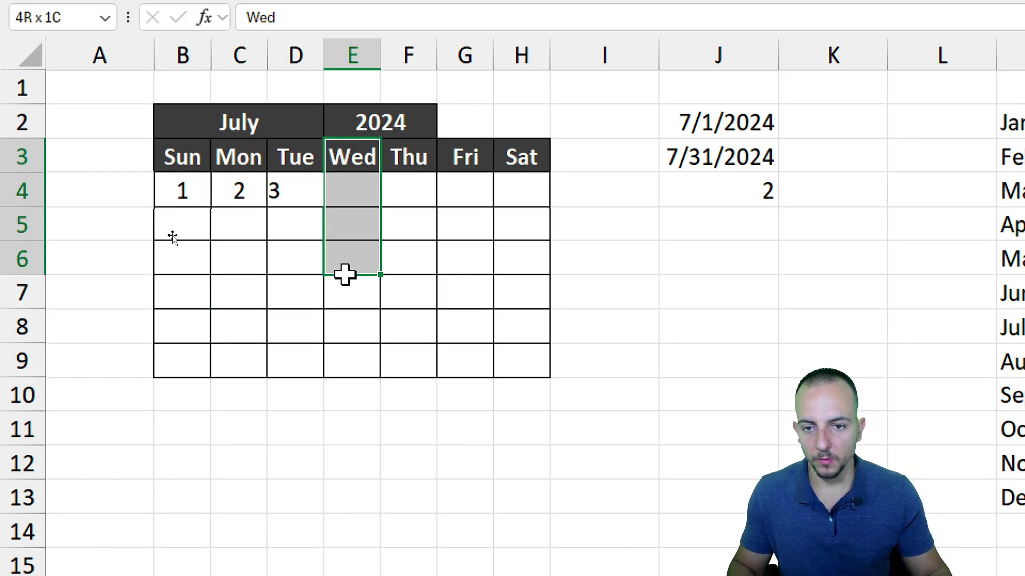
{"action": "left_click", "coordinate": [344, 195]}
{"action": "left_click", "coordinate": [349, 247]}
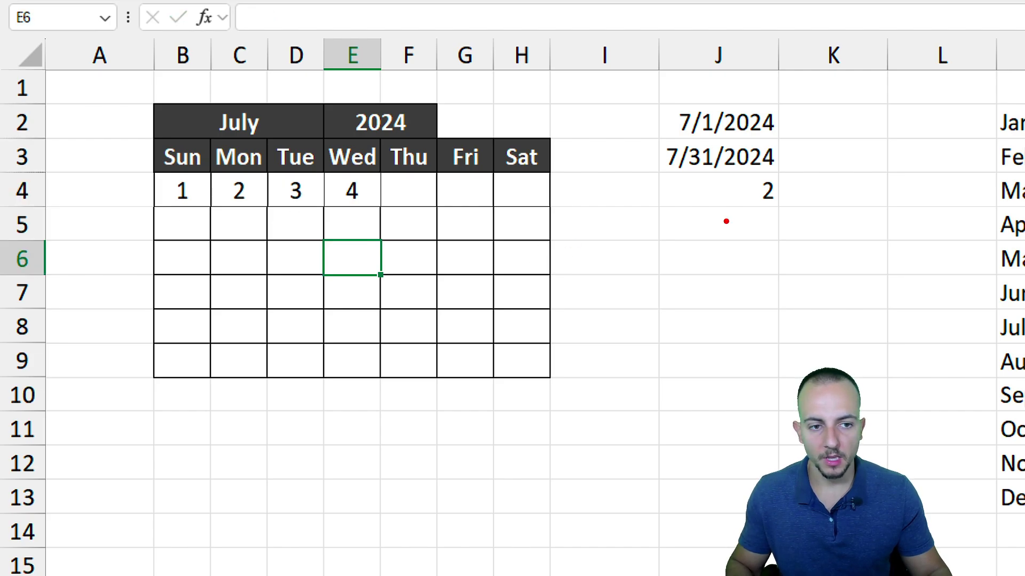
{"action": "left_click_drag", "start_coordinate": [751, 172], "coordinate": [807, 212]}
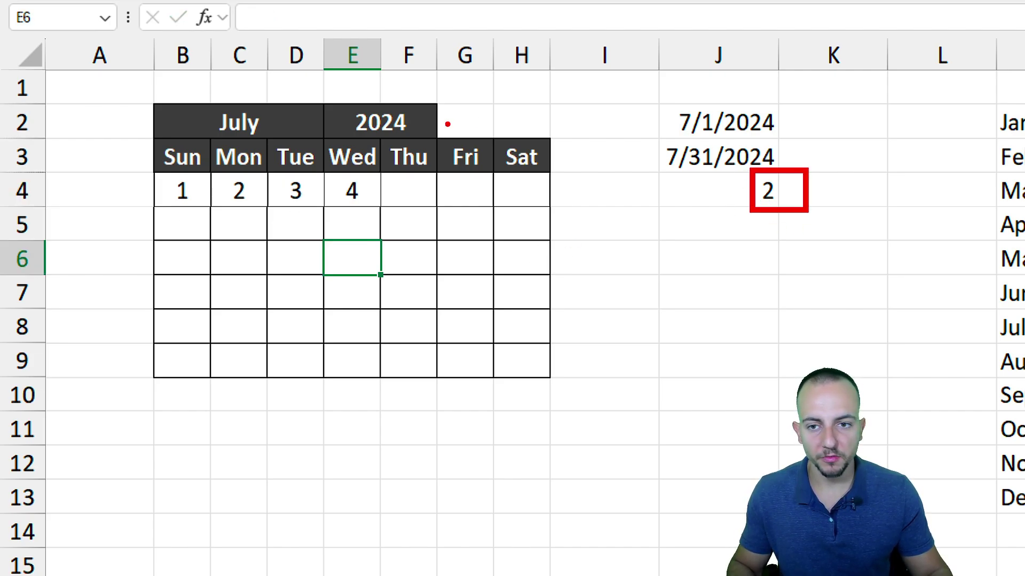
{"action": "left_click_drag", "start_coordinate": [233, 106], "coordinate": [441, 139]}
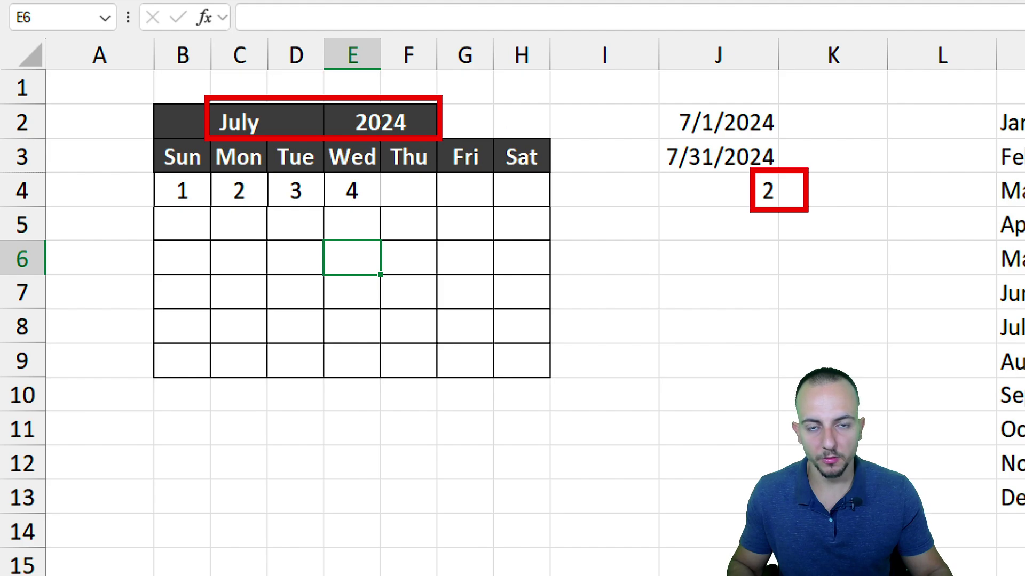
{"action": "left_click_drag", "start_coordinate": [246, 213], "coordinate": [288, 294]}
{"action": "left_click_drag", "start_coordinate": [209, 195], "coordinate": [250, 162]}
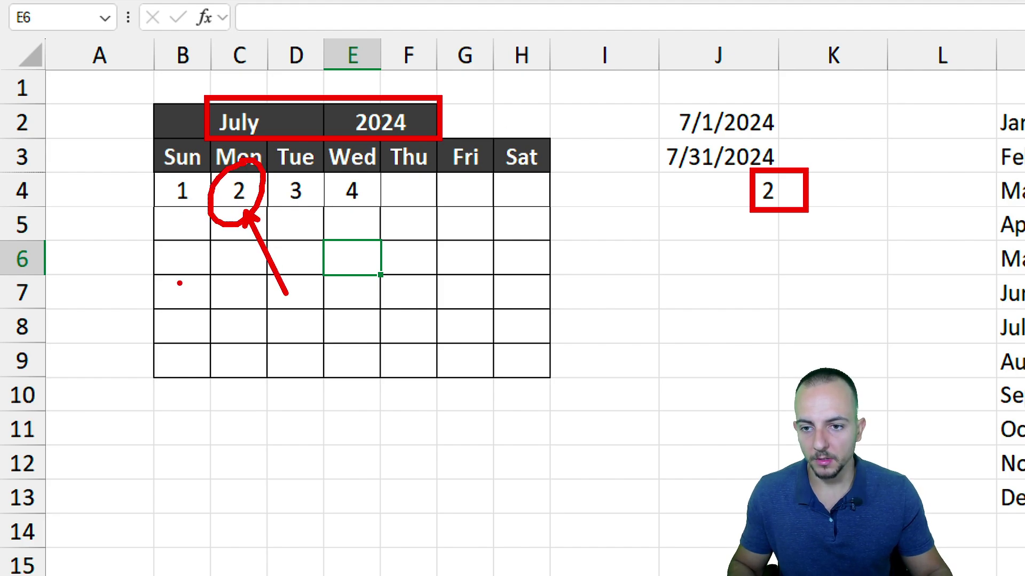
{"action": "key", "text": "Escape"}
Select August as the month in B2 to test the starting weekday number in J4
{"action": "left_click", "coordinate": [263, 123]}
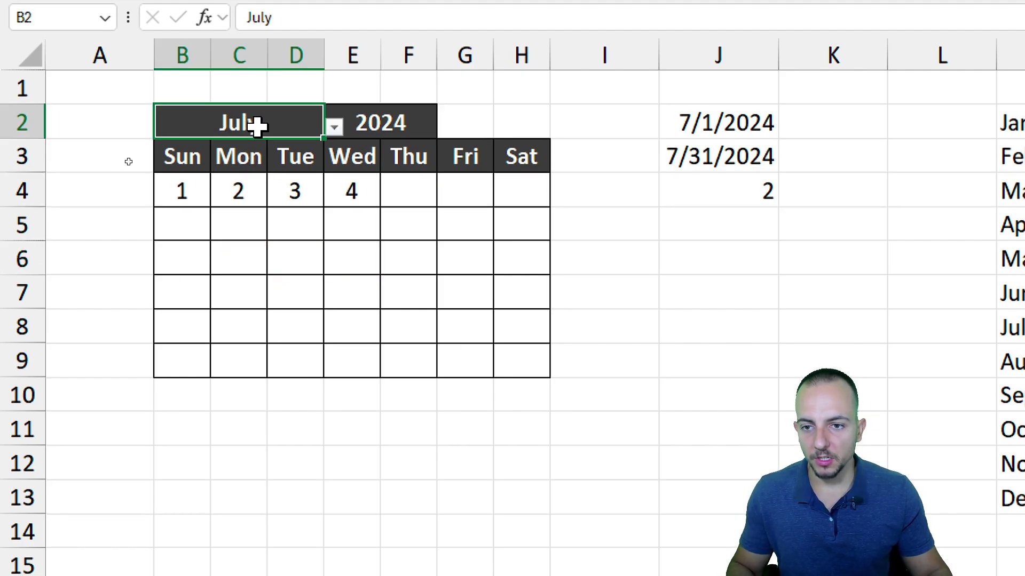
{"action": "left_click", "coordinate": [334, 127]}
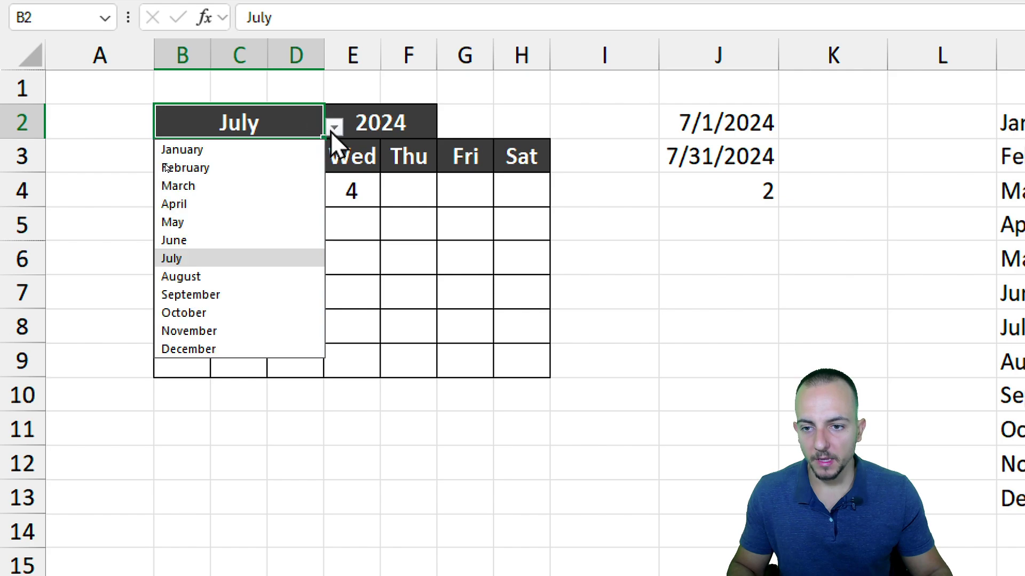
{"action": "left_click", "coordinate": [193, 276]}
{"action": "mouse_move", "coordinate": [774, 170]}
{"action": "left_mouse_down"}
{"action": "mouse_move", "coordinate": [754, 235]}
{"action": "mouse_move", "coordinate": [715, 270]}
{"action": "mouse_move", "coordinate": [460, 231]}
{"action": "mouse_move", "coordinate": [422, 208]}
{"action": "left_mouse_up"}
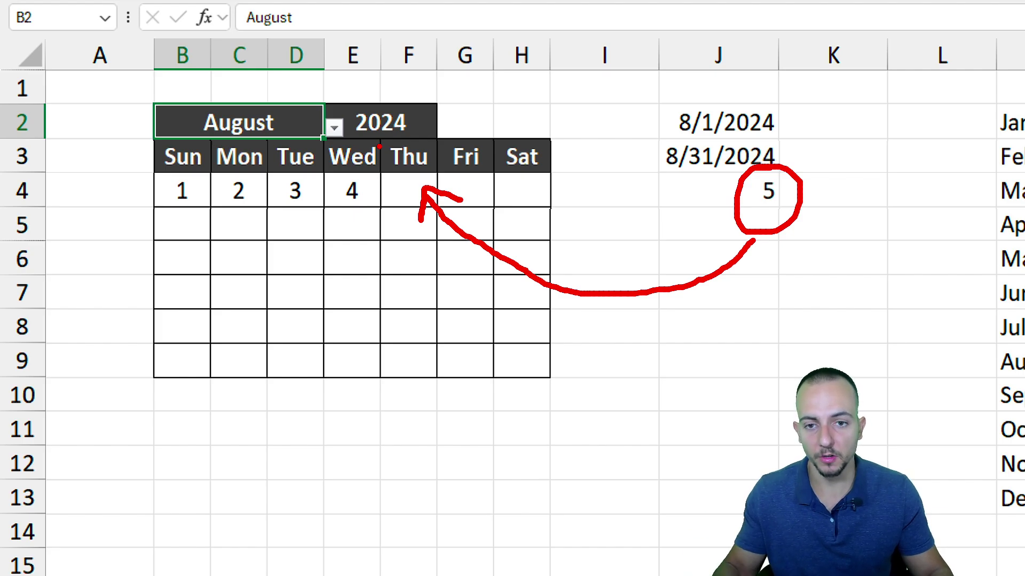
{"action": "key", "text": "Escape"}
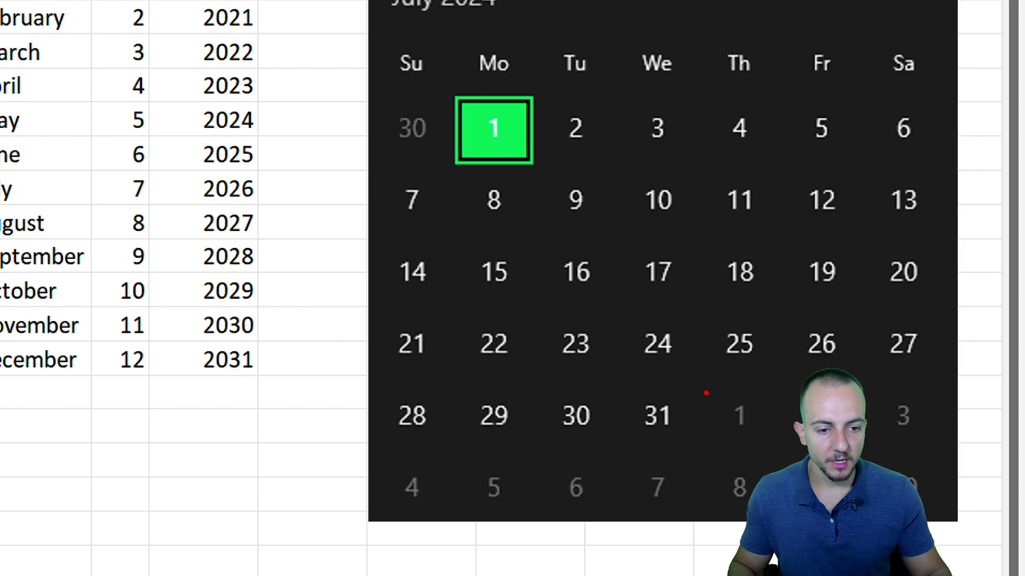
{"action": "left_click_drag", "start_coordinate": [716, 374], "coordinate": [764, 453]}
{"action": "left_click_drag", "start_coordinate": [731, 100], "coordinate": [741, 366]}
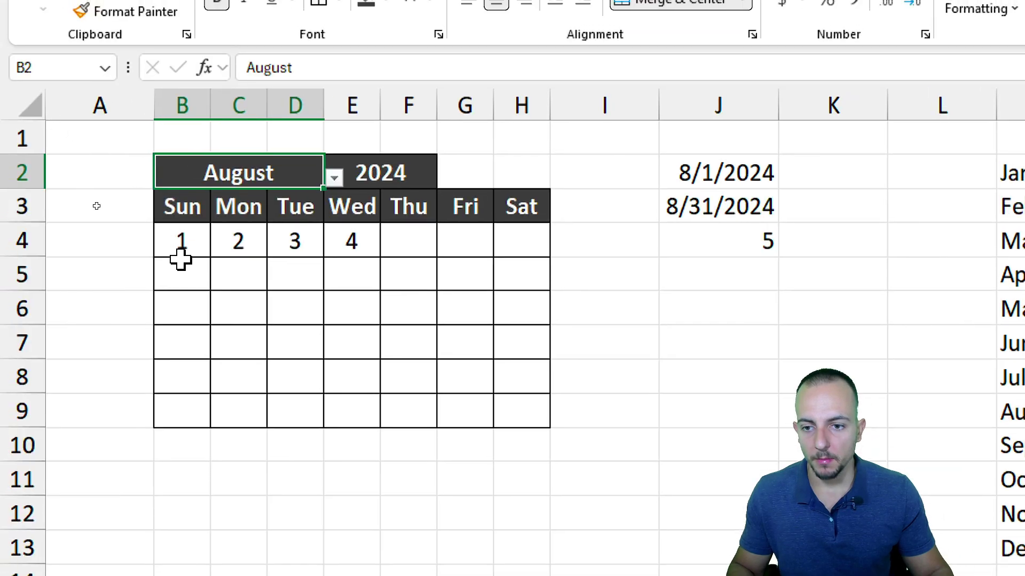
Clear the trial weekday numbers from the first calendar row, cells B4 to F4
{"action": "left_click_drag", "start_coordinate": [182, 243], "coordinate": [409, 240]}
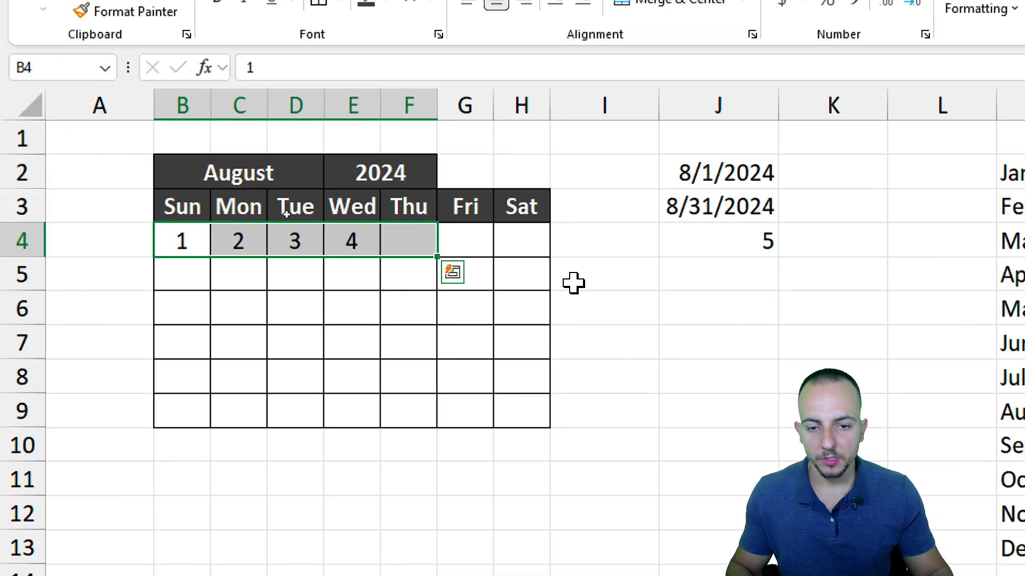
{"action": "key", "text": "Delete"}
{"action": "left_click_drag", "start_coordinate": [736, 176], "coordinate": [665, 277]}
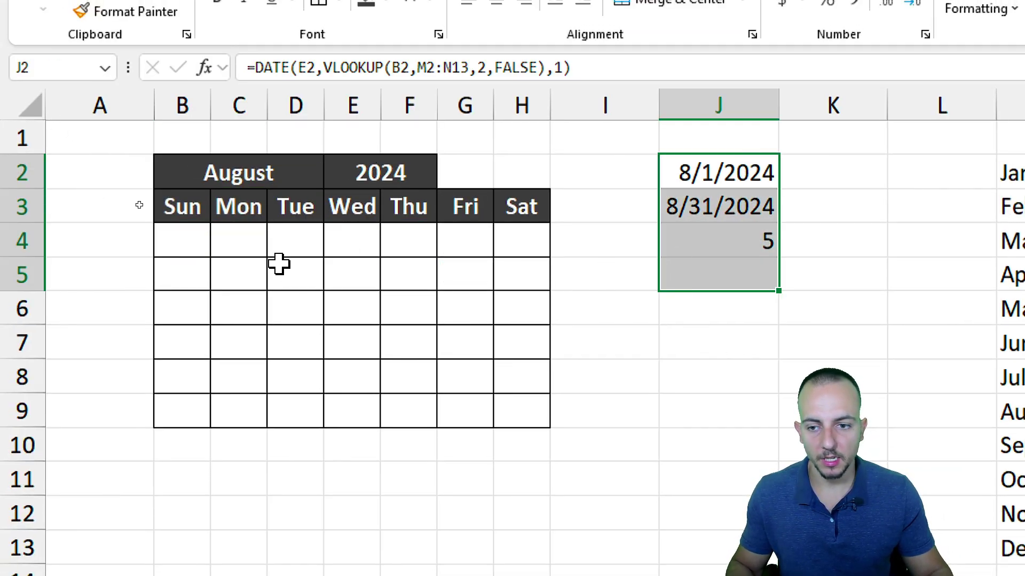
Enter the formula =J2-J4+1 in B4 to calculate the first Sunday of the calendar grid
{"action": "left_click", "coordinate": [188, 246]}
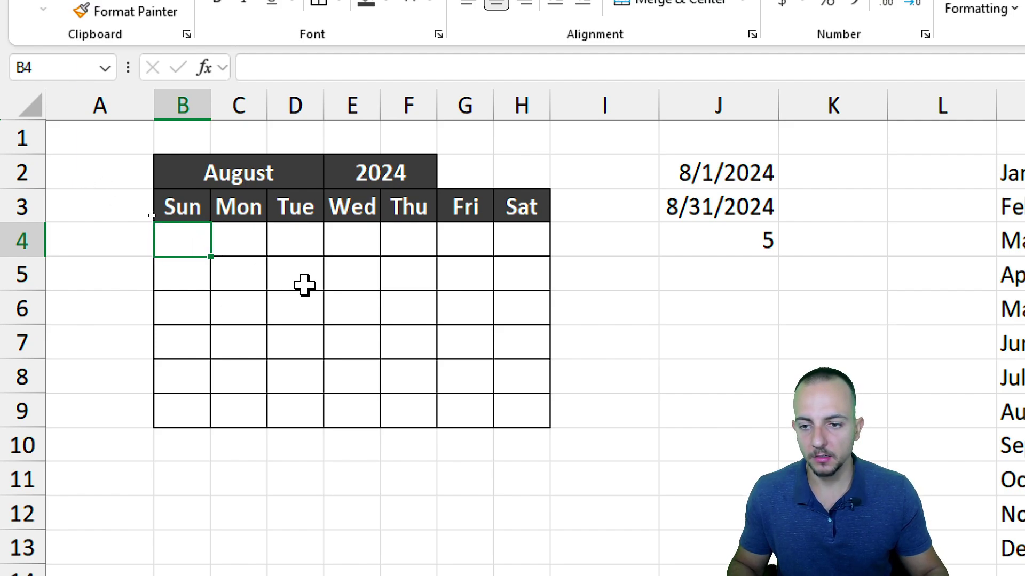
{"action": "type", "text": "="}
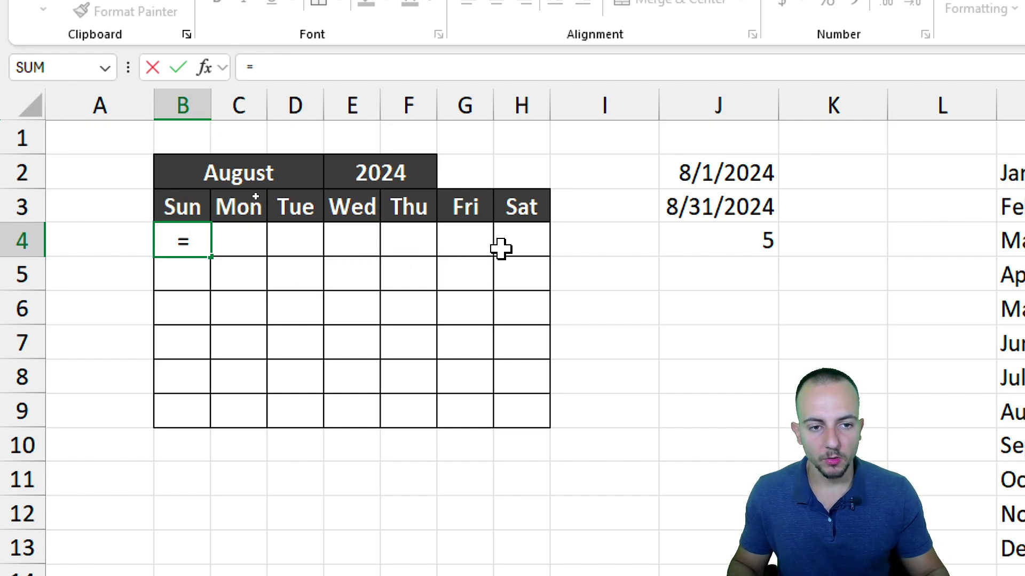
{"action": "left_click", "coordinate": [690, 171]}
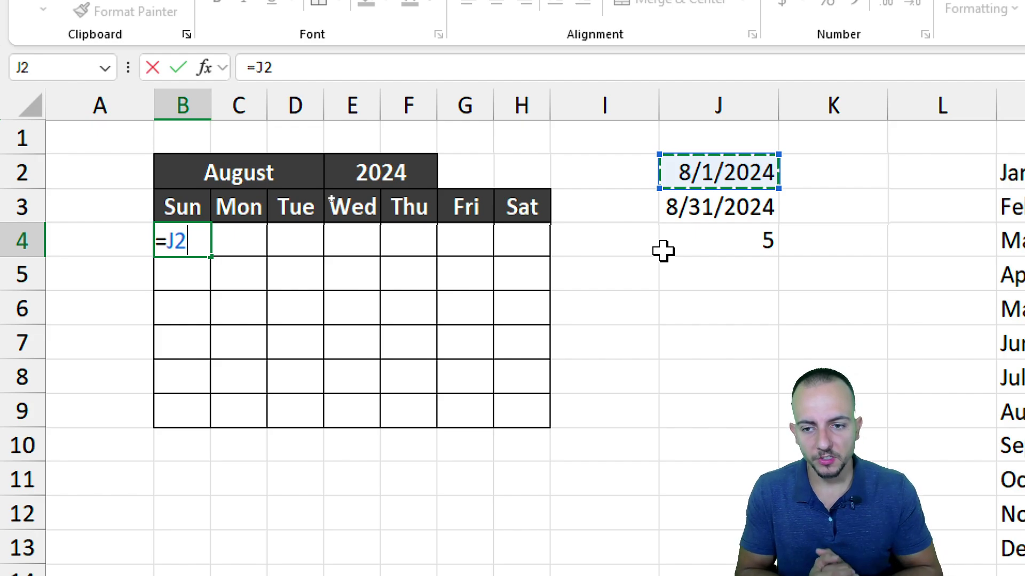
{"action": "type", "text": "-"}
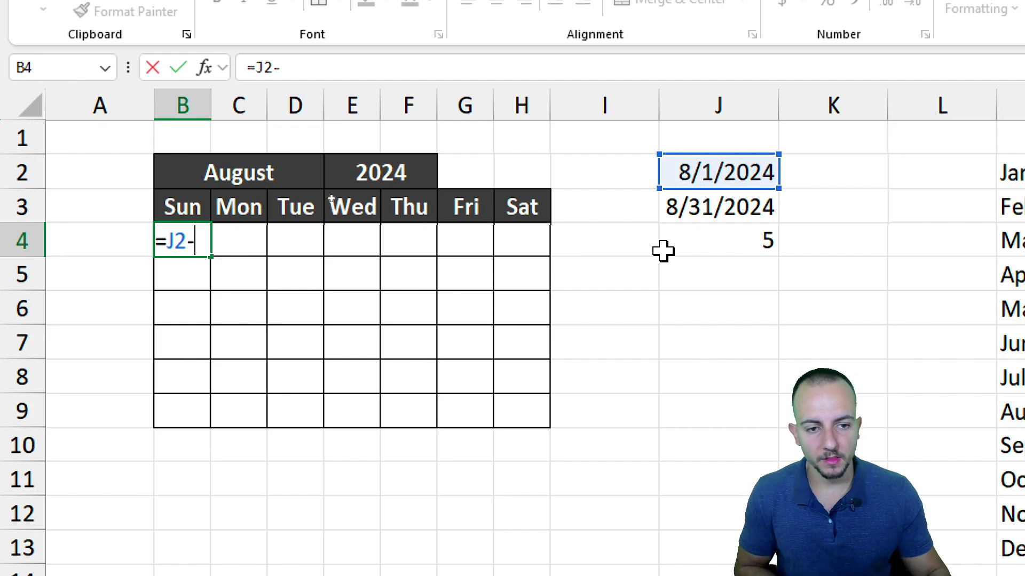
{"action": "left_click", "coordinate": [758, 238]}
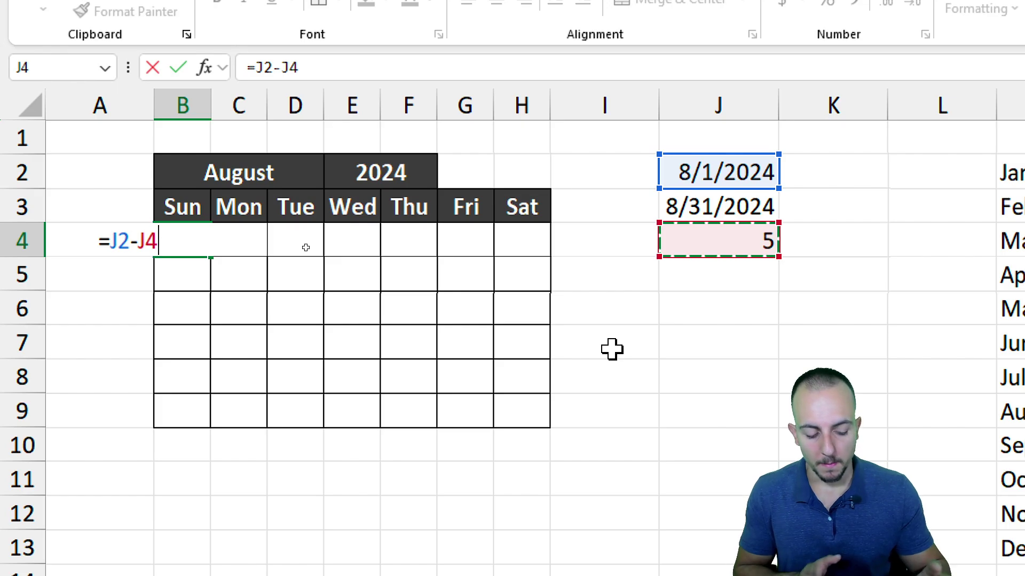
{"action": "type", "text": "+1"}
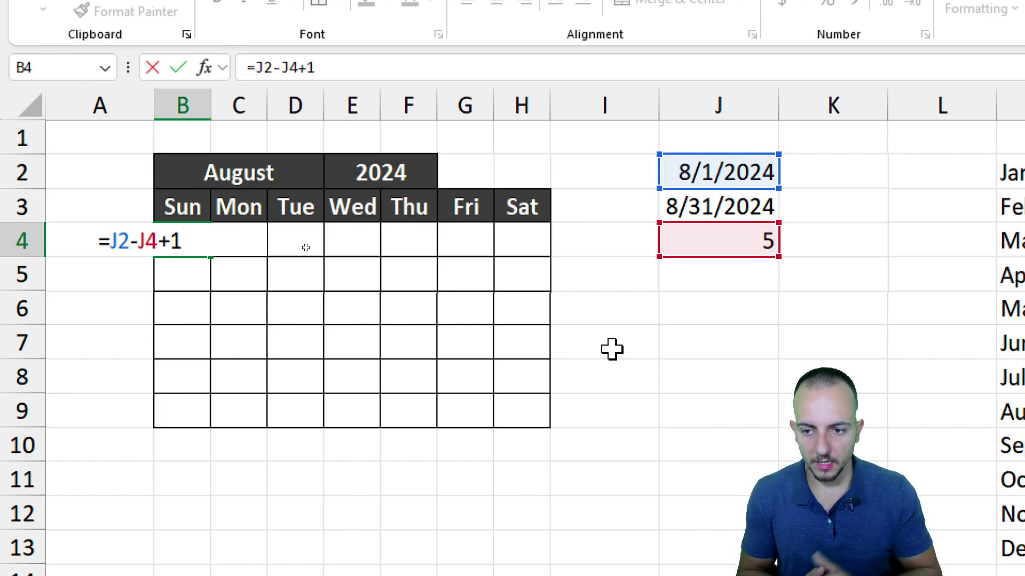
{"action": "key", "text": "Return"}
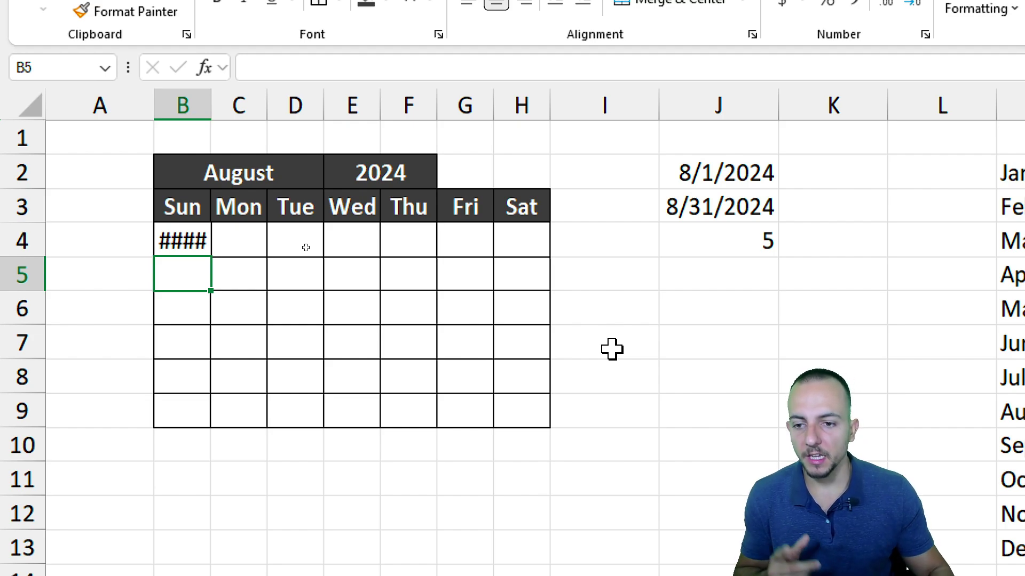
{"action": "left_click", "coordinate": [188, 241]}
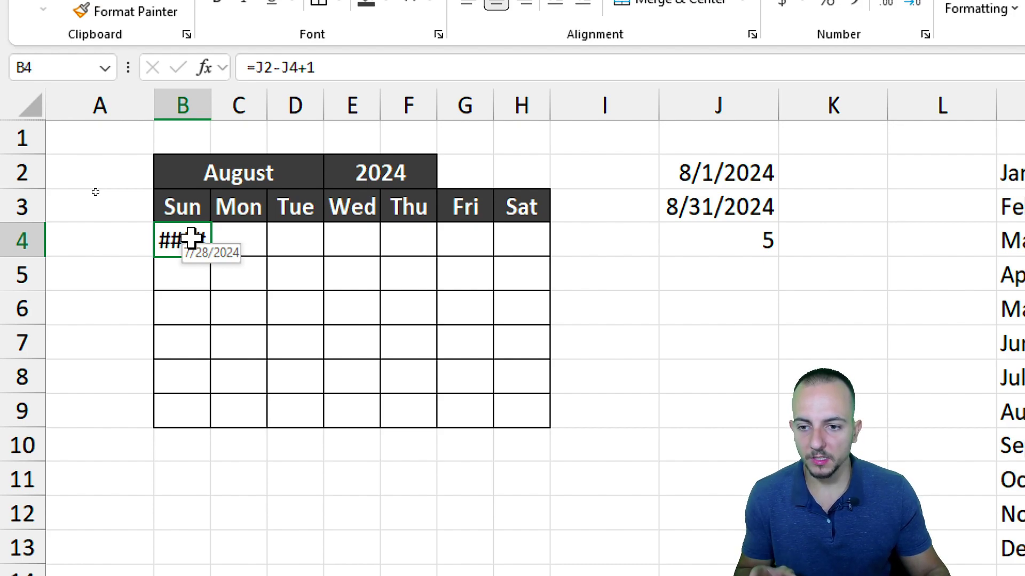
Enter =B4+1 in C4 and fill the formula across the first week to H4
{"action": "left_click", "coordinate": [229, 238]}
{"action": "type", "text": "="}
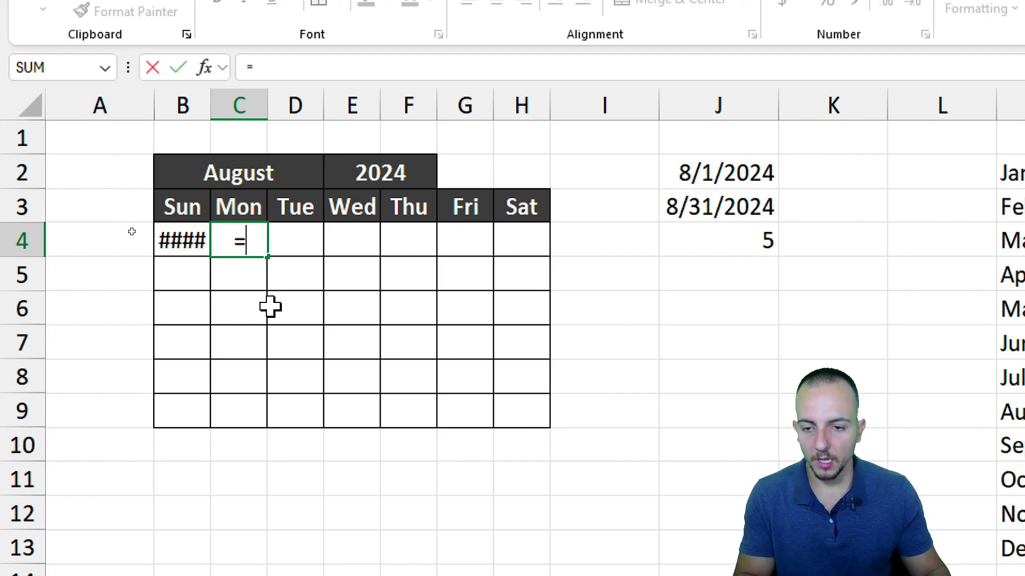
{"action": "left_click", "coordinate": [191, 236]}
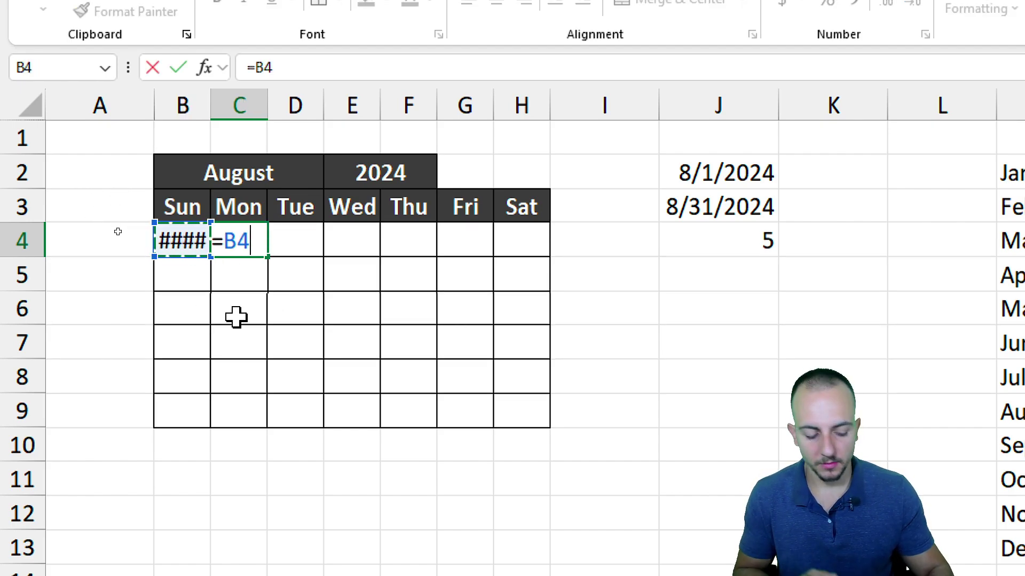
{"action": "type", "text": "+1"}
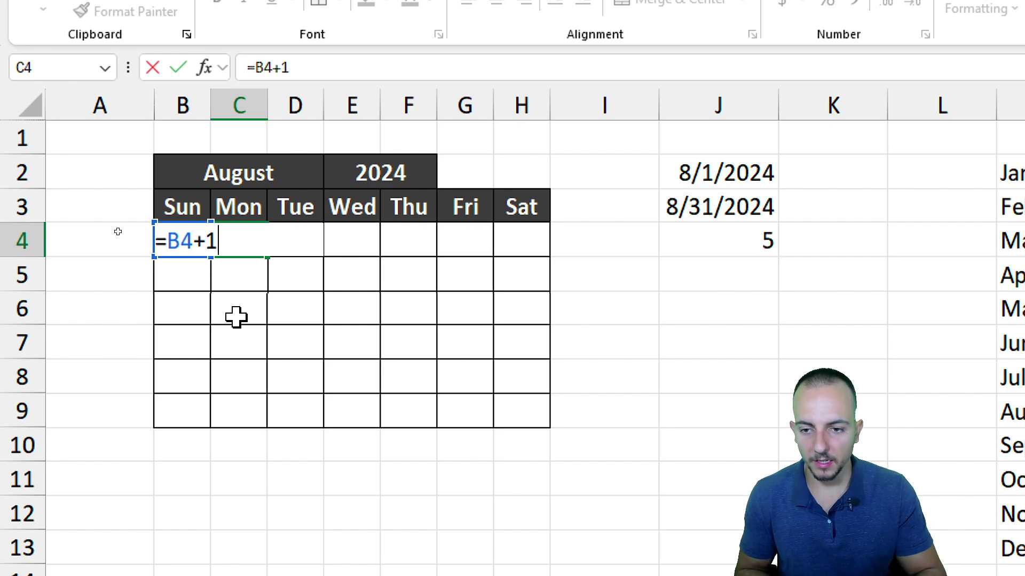
{"action": "key", "text": "Return"}
{"action": "left_click", "coordinate": [253, 239]}
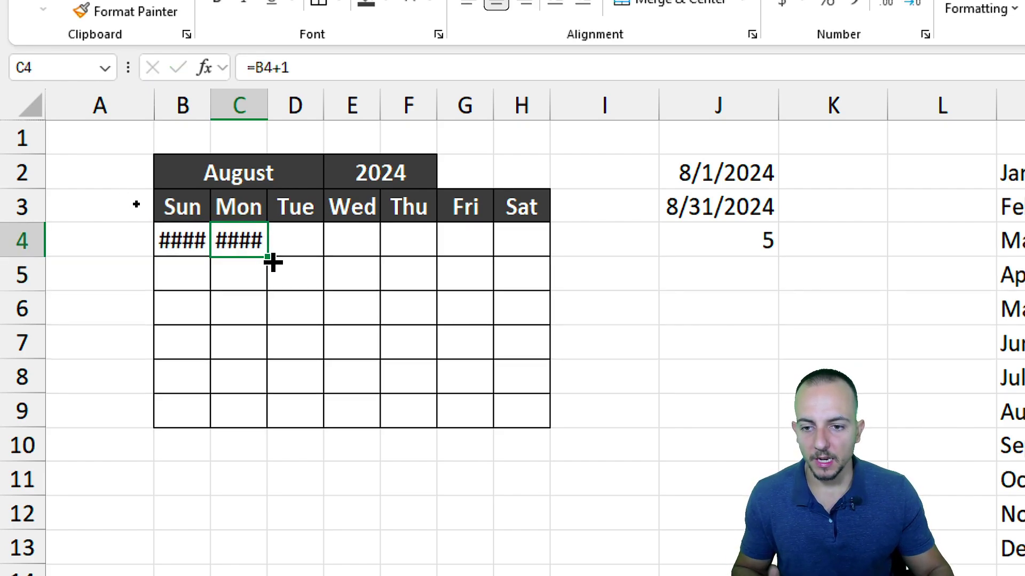
{"action": "left_click_drag", "start_coordinate": [273, 262], "coordinate": [527, 261]}
{"action": "left_click", "coordinate": [415, 277]}
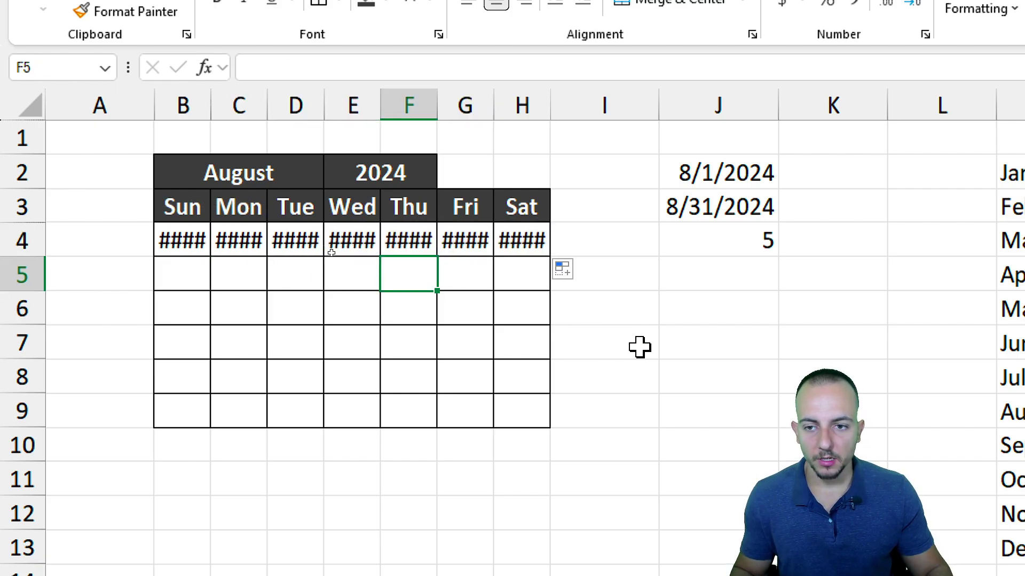
Switch the month in B2 to July and back to August to check where the first date falls in row 4
{"action": "left_click", "coordinate": [304, 182]}
{"action": "left_click", "coordinate": [332, 182]}
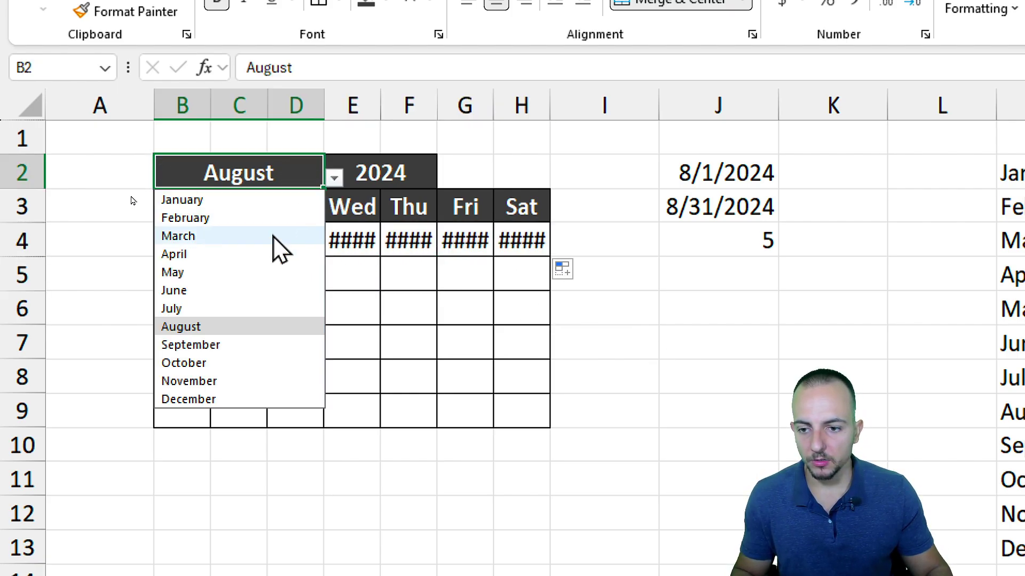
{"action": "left_click", "coordinate": [229, 307]}
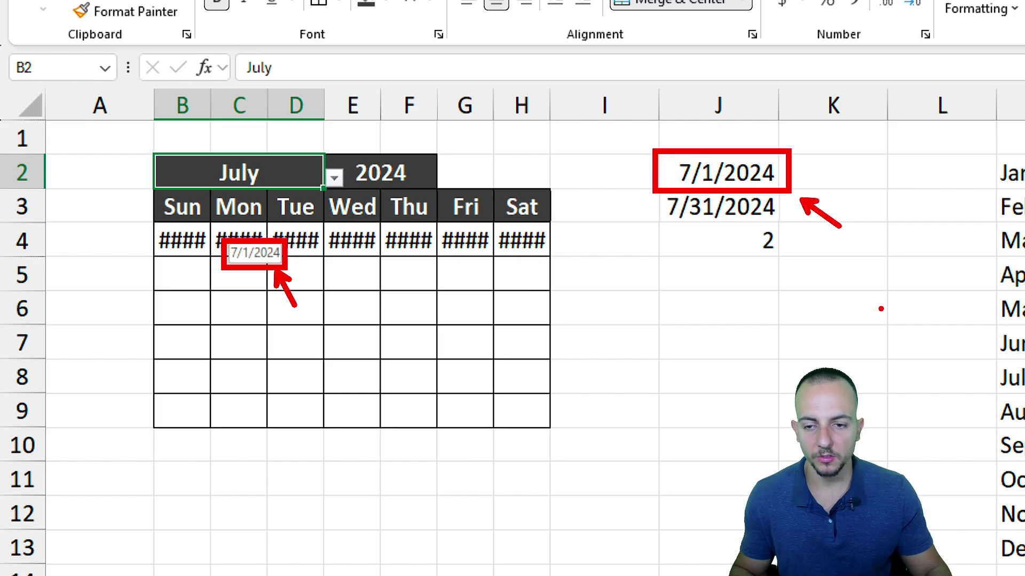
{"action": "left_click", "coordinate": [334, 177]}
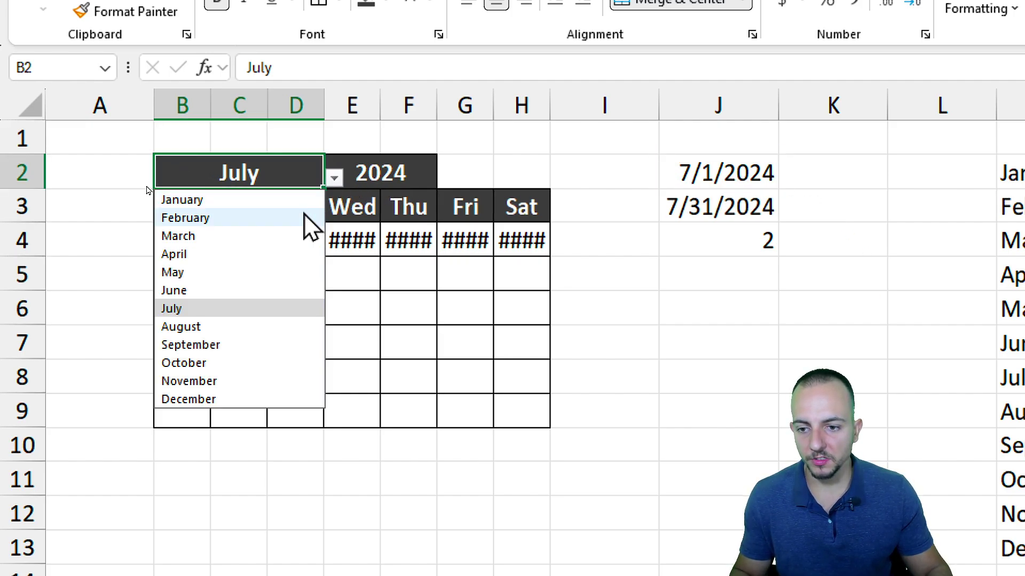
{"action": "left_click", "coordinate": [260, 327]}
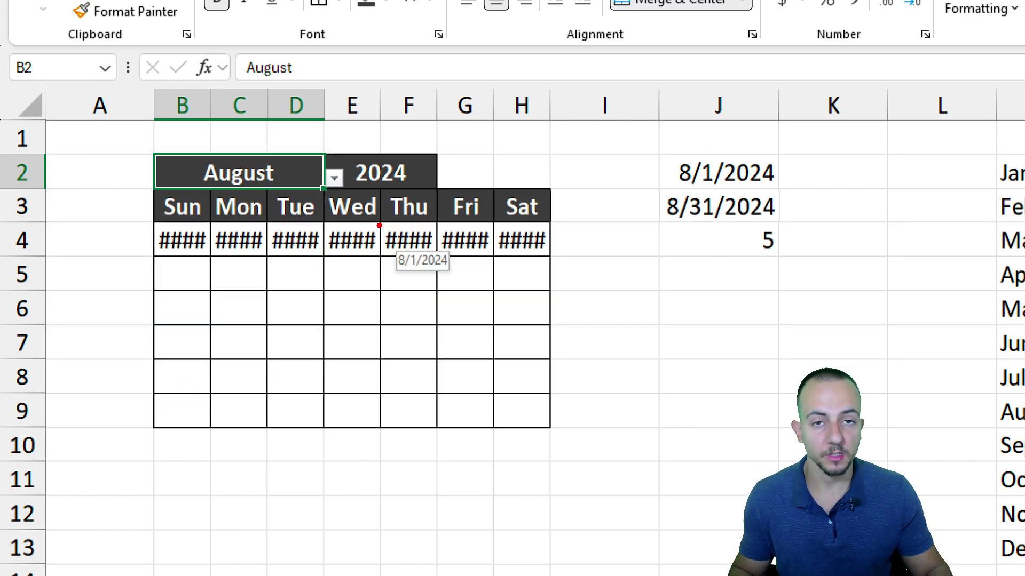
{"action": "mouse_move", "coordinate": [379, 226]}
{"action": "left_mouse_down"}
{"action": "mouse_move", "coordinate": [446, 270]}
{"action": "mouse_move", "coordinate": [471, 334]}
{"action": "left_mouse_up"}
{"action": "left_click_drag", "start_coordinate": [782, 177], "coordinate": [837, 163]}
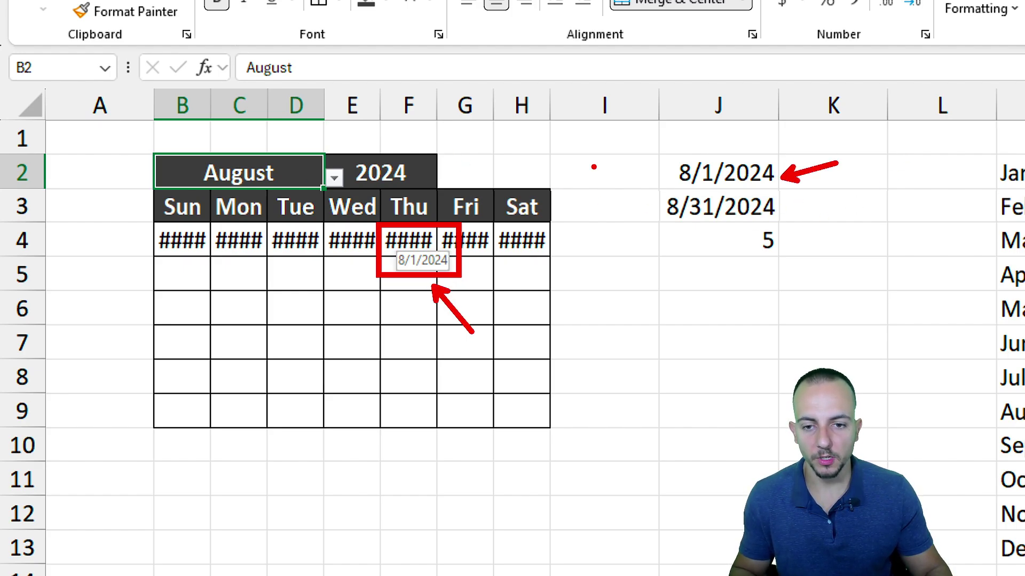
{"action": "key", "text": "Escape"}
Enter =H4+1 in B5 so the second week continues from the first Saturday
{"action": "left_click", "coordinate": [194, 276]}
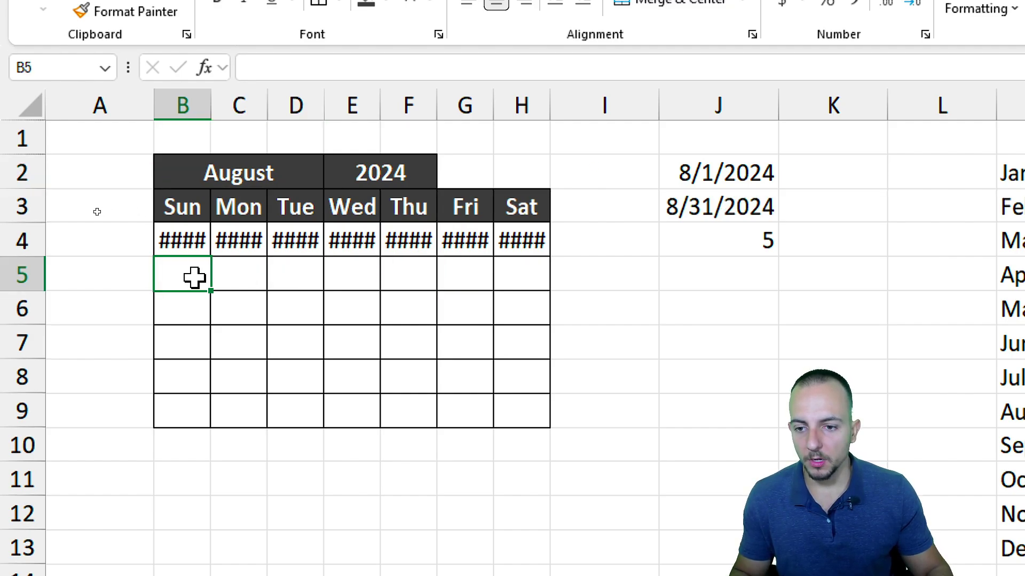
{"action": "left_click", "coordinate": [19, 273]}
{"action": "left_click", "coordinate": [176, 272]}
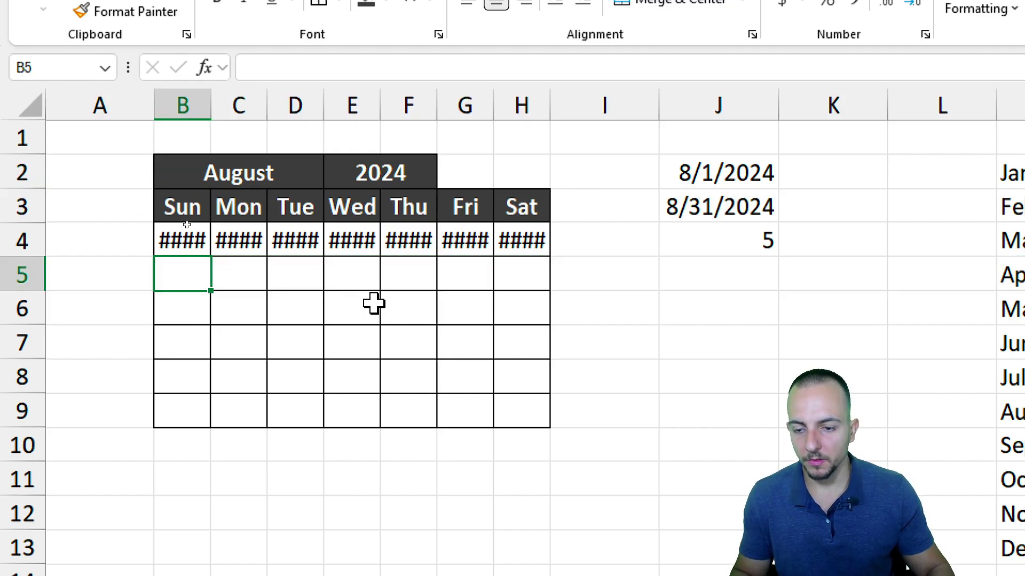
{"action": "type", "text": "="}
{"action": "left_click", "coordinate": [525, 239]}
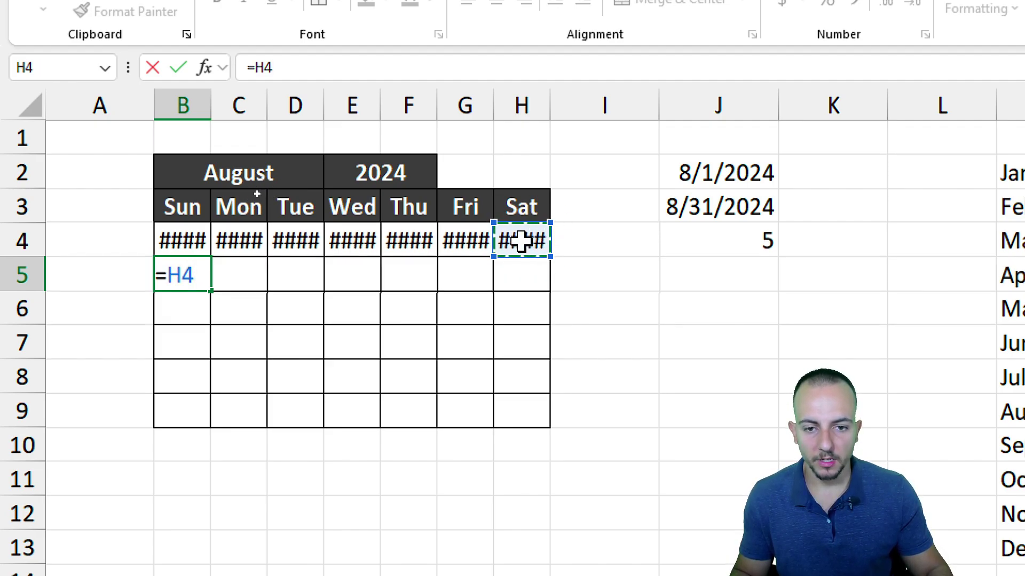
{"action": "type", "text": "+1"}
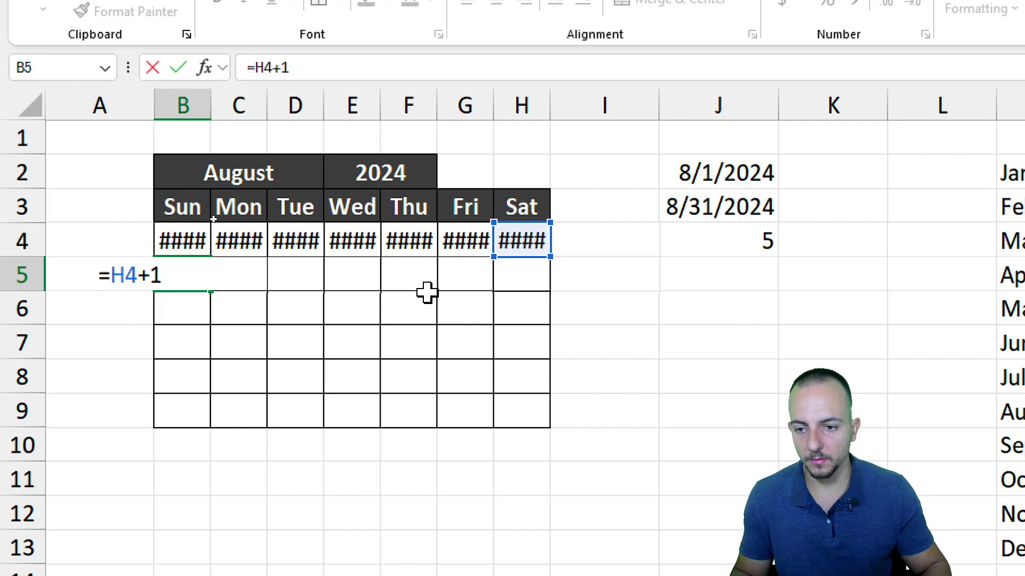
{"action": "key", "text": "Return"}
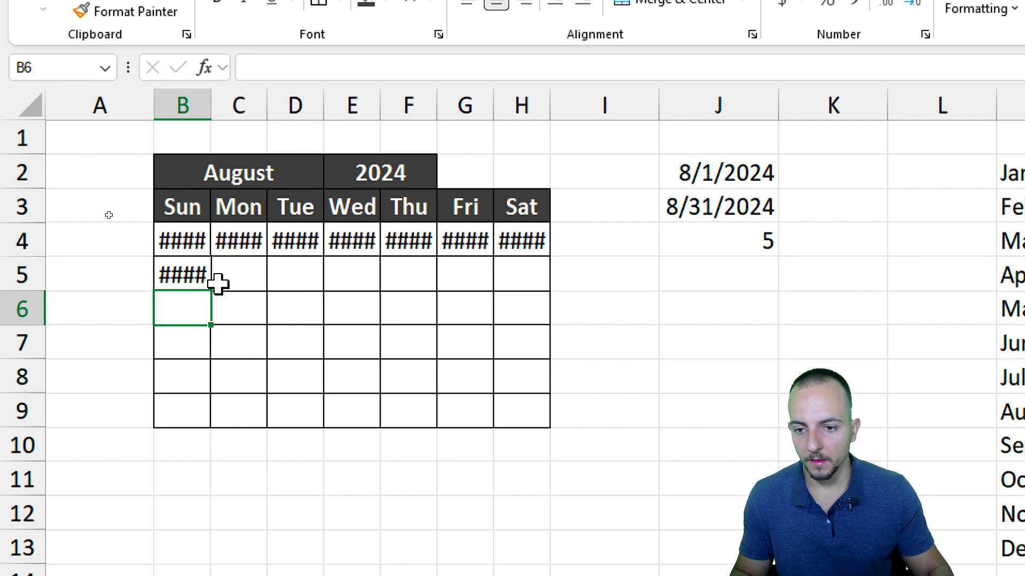
Enter =B5+1 in C5 for the Monday of the second week
{"action": "left_click", "coordinate": [260, 276]}
{"action": "type", "text": "="}
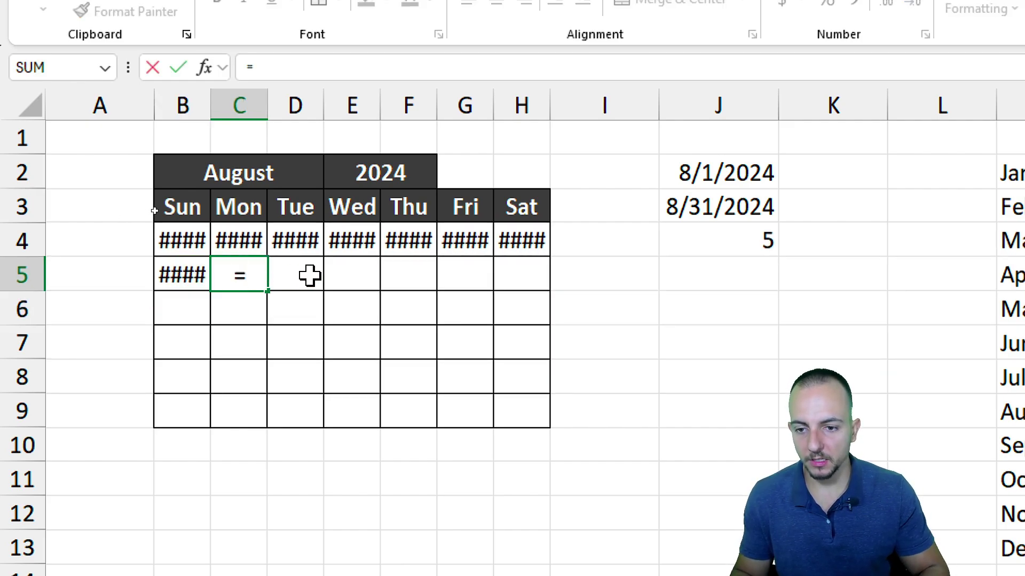
{"action": "key", "text": "Left"}
{"action": "type", "text": "+1"}
{"action": "key", "text": "Return"}
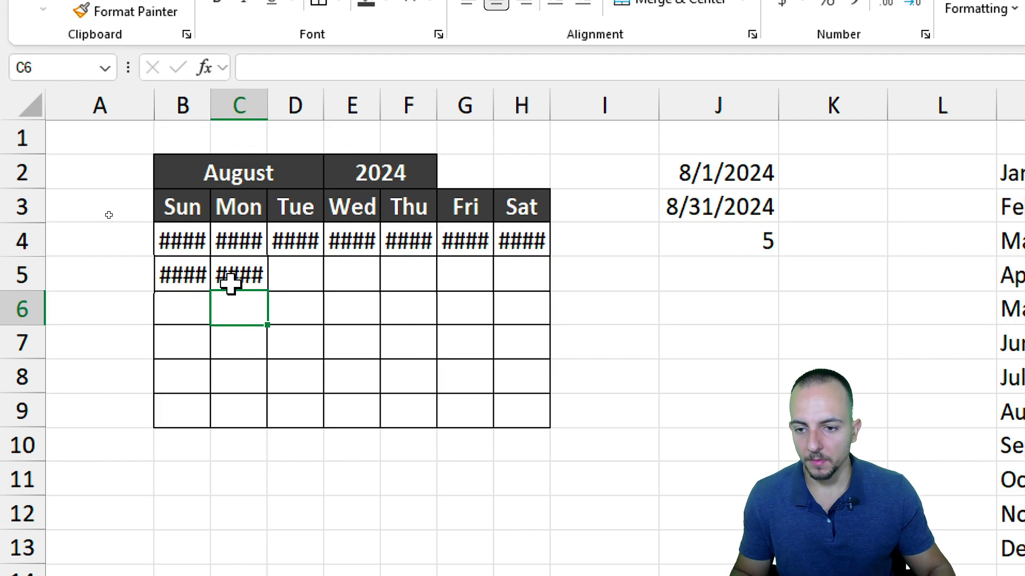
Fill the B5 formula down to B9 and the C5 formula through the rest of the grid to H9
{"action": "left_click", "coordinate": [205, 275]}
{"action": "left_click_drag", "start_coordinate": [210, 290], "coordinate": [263, 427]}
{"action": "left_click_drag", "start_coordinate": [251, 293], "coordinate": [572, 423]}
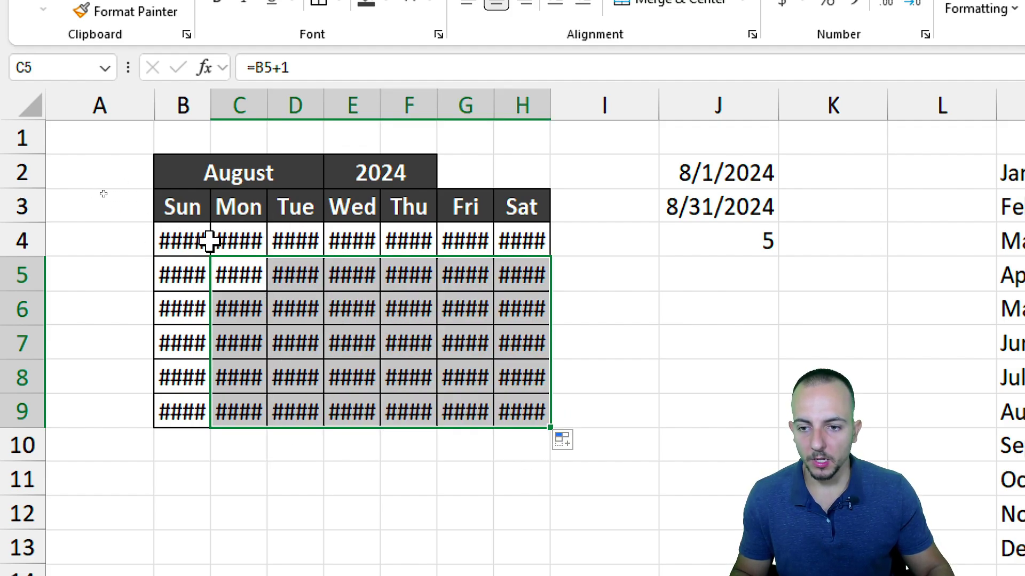
{"action": "left_click", "coordinate": [363, 278]}
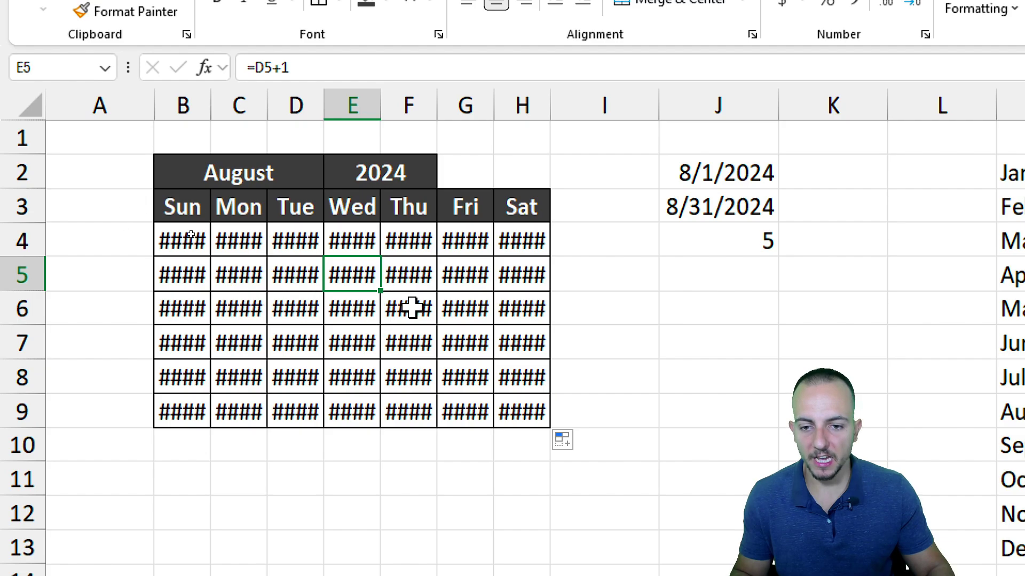
Apply the custom number format dd to the day grid B4:H9 so each cell shows only the day number
{"action": "left_click_drag", "start_coordinate": [183, 232], "coordinate": [503, 407]}
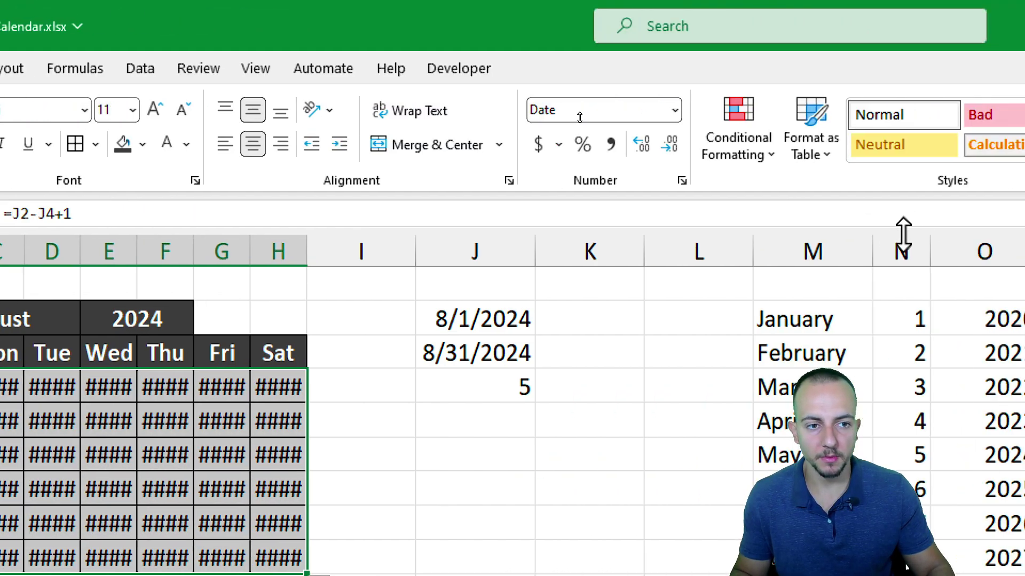
{"action": "left_click", "coordinate": [917, 110]}
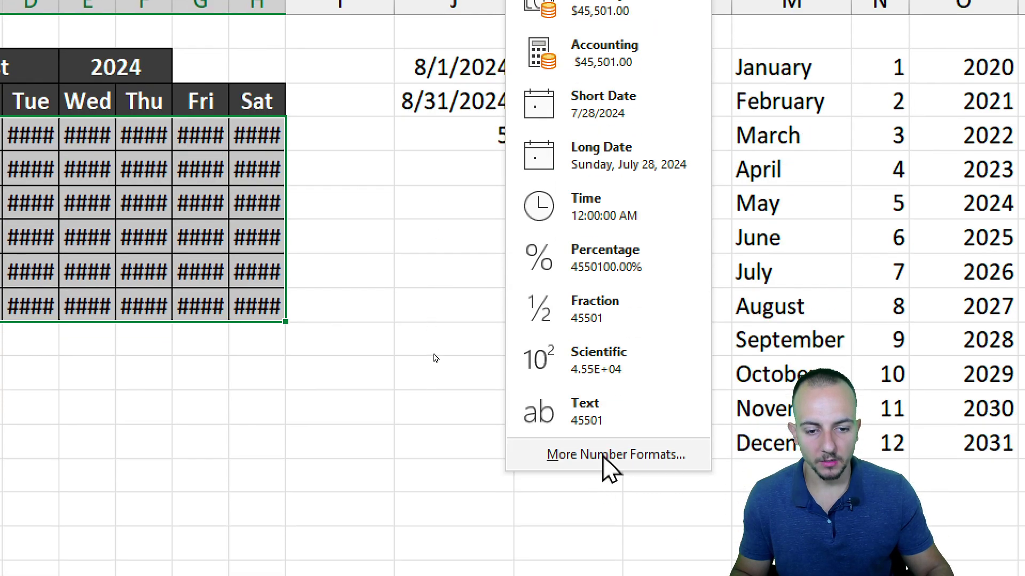
{"action": "left_click", "coordinate": [603, 533]}
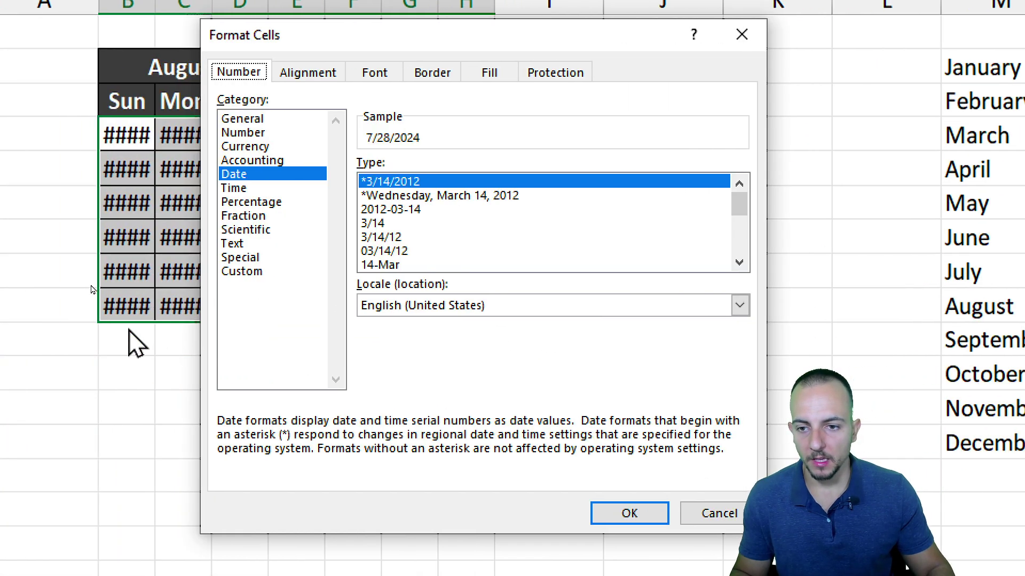
{"action": "left_click", "coordinate": [397, 183]}
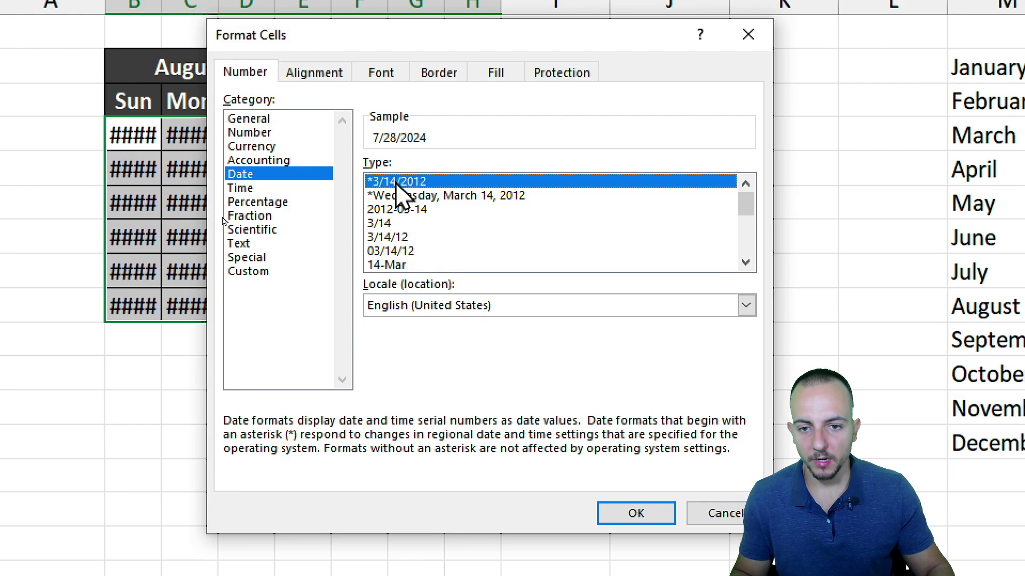
{"action": "left_click", "coordinate": [255, 274]}
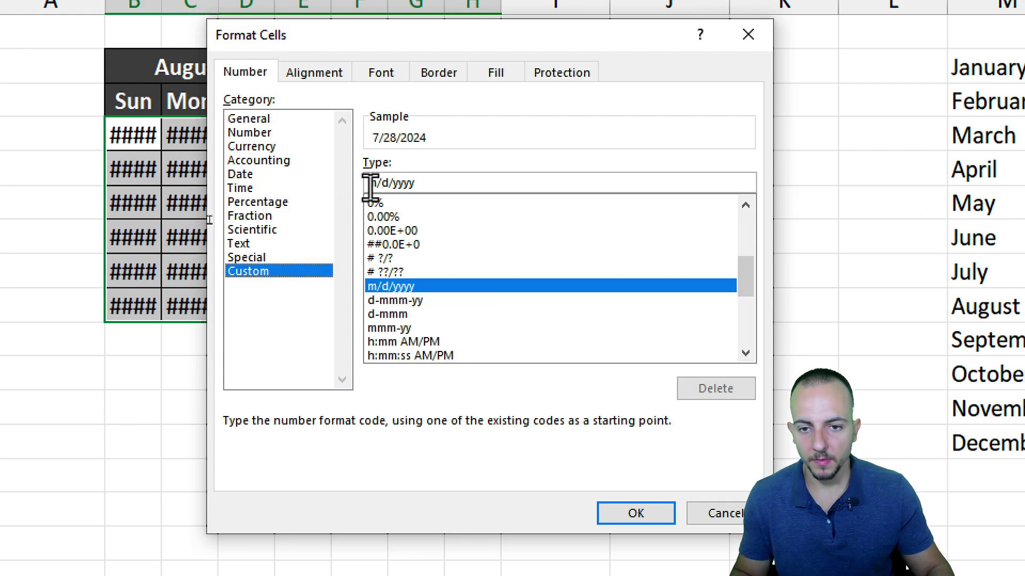
{"action": "left_click_drag", "start_coordinate": [369, 182], "coordinate": [452, 178]}
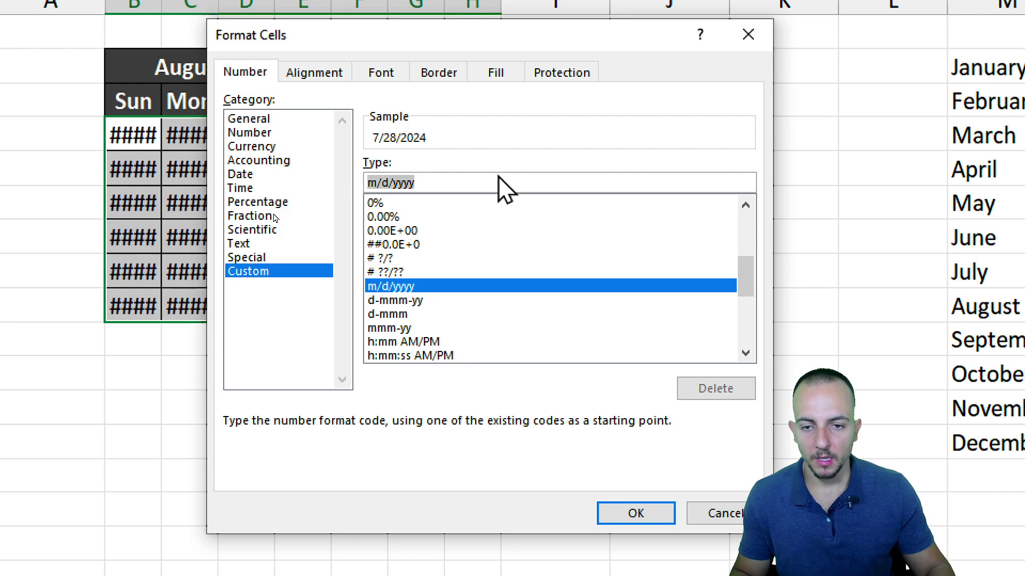
{"action": "type", "text": "dd"}
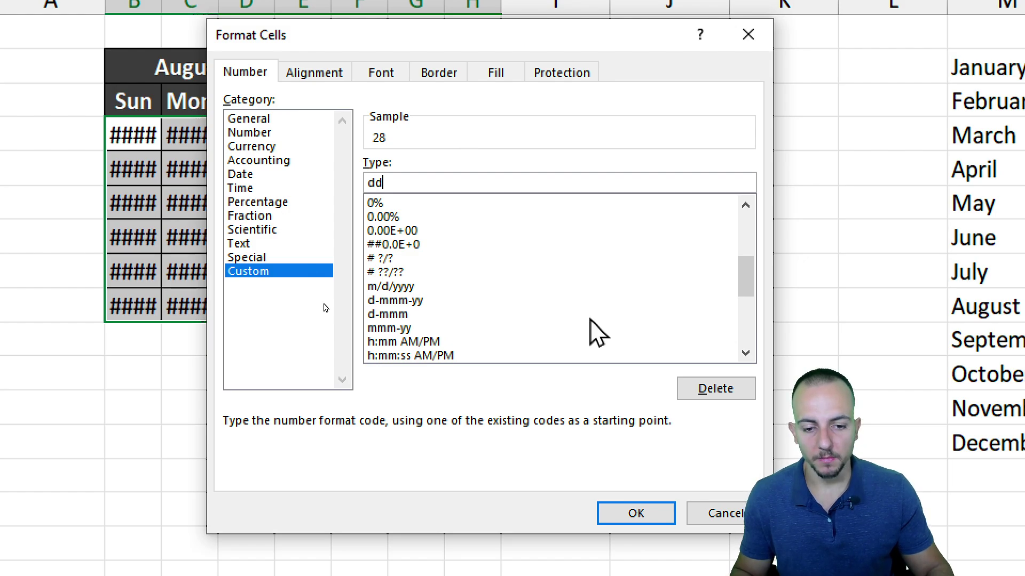
{"action": "left_click", "coordinate": [635, 511]}
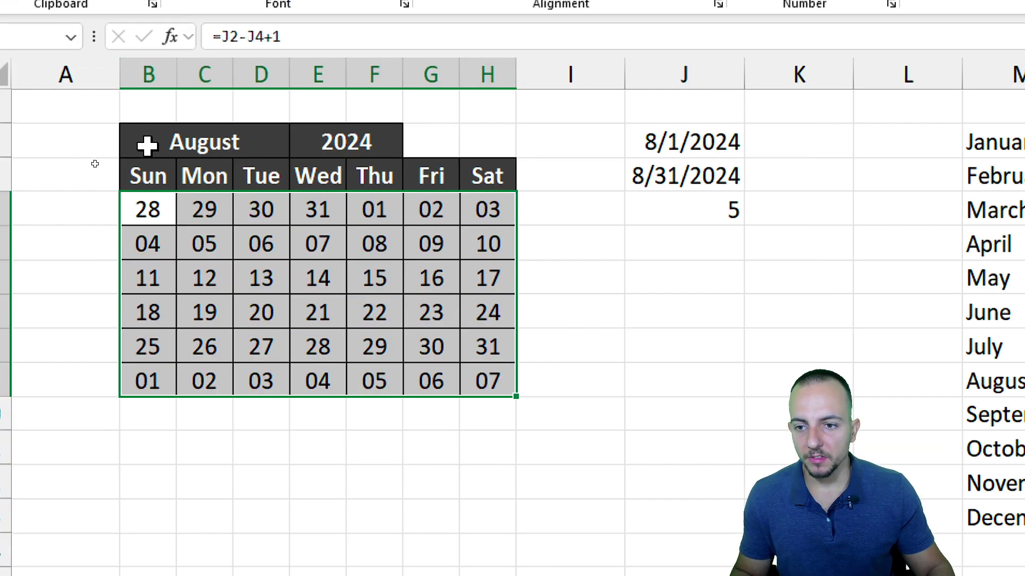
Switch the month in B2 to July to check how the day grid updates
{"action": "left_click", "coordinate": [158, 181]}
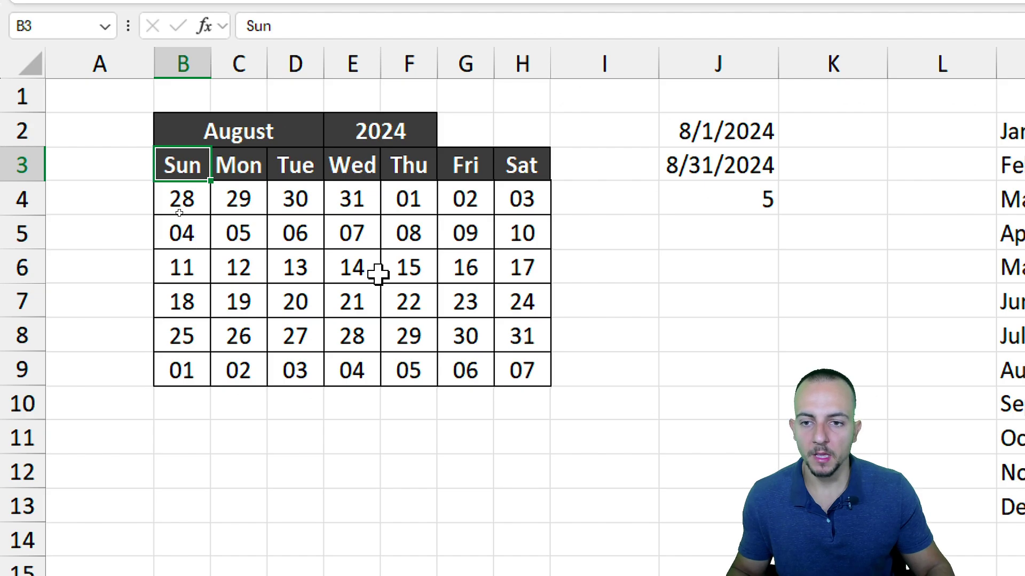
{"action": "left_click", "coordinate": [293, 126]}
{"action": "left_click", "coordinate": [335, 137]}
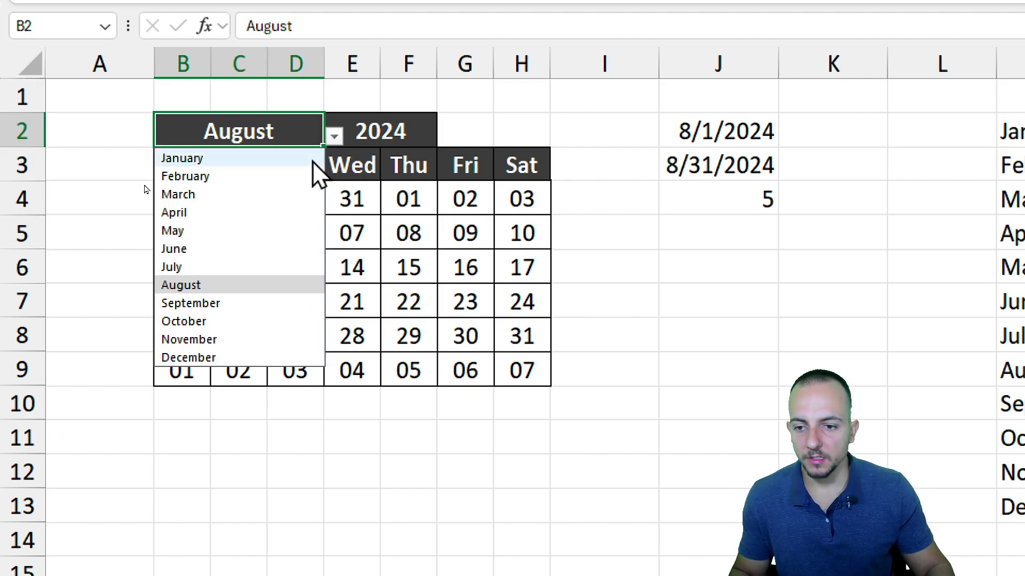
{"action": "left_click", "coordinate": [215, 268]}
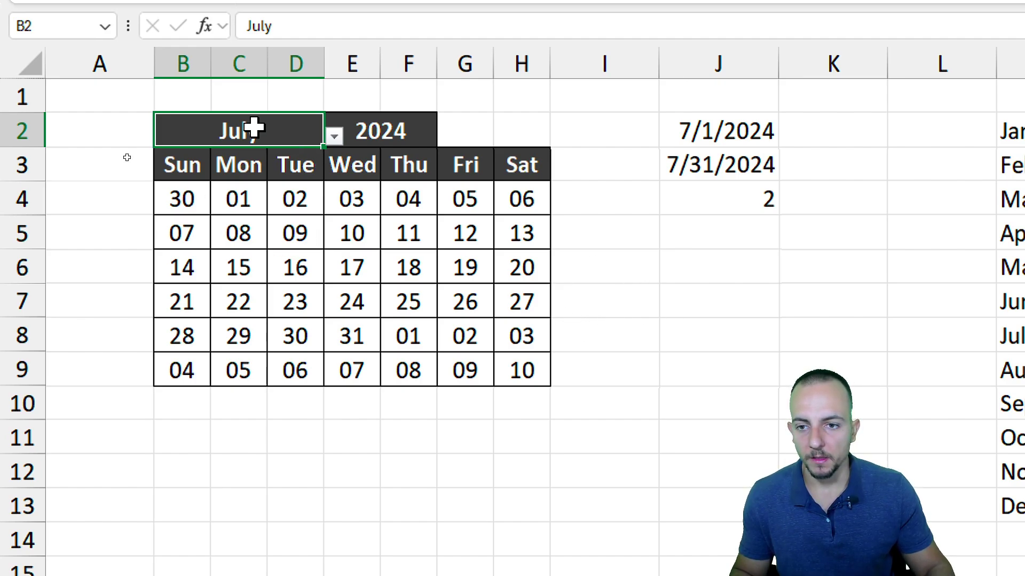
{"action": "left_click", "coordinate": [356, 128]}
{"action": "key", "text": "Left"}
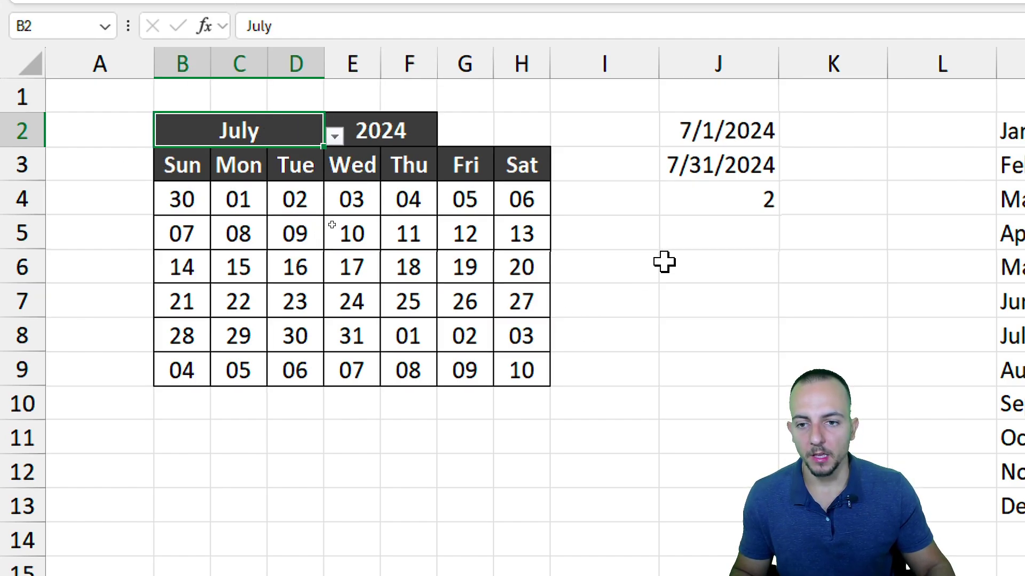
{"action": "left_click_drag", "start_coordinate": [218, 178], "coordinate": [262, 217]}
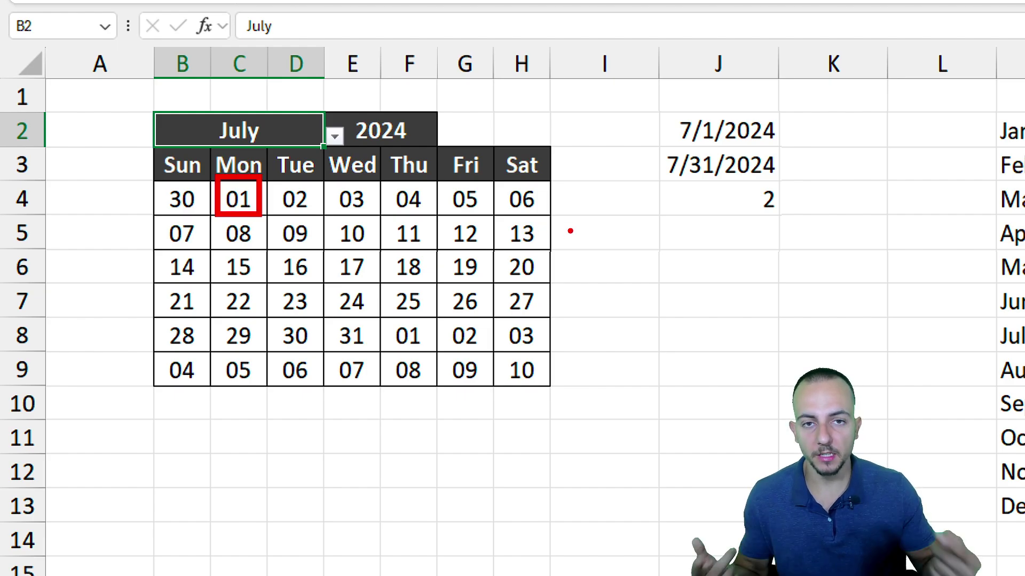
{"action": "left_click_drag", "start_coordinate": [263, 225], "coordinate": [322, 301]}
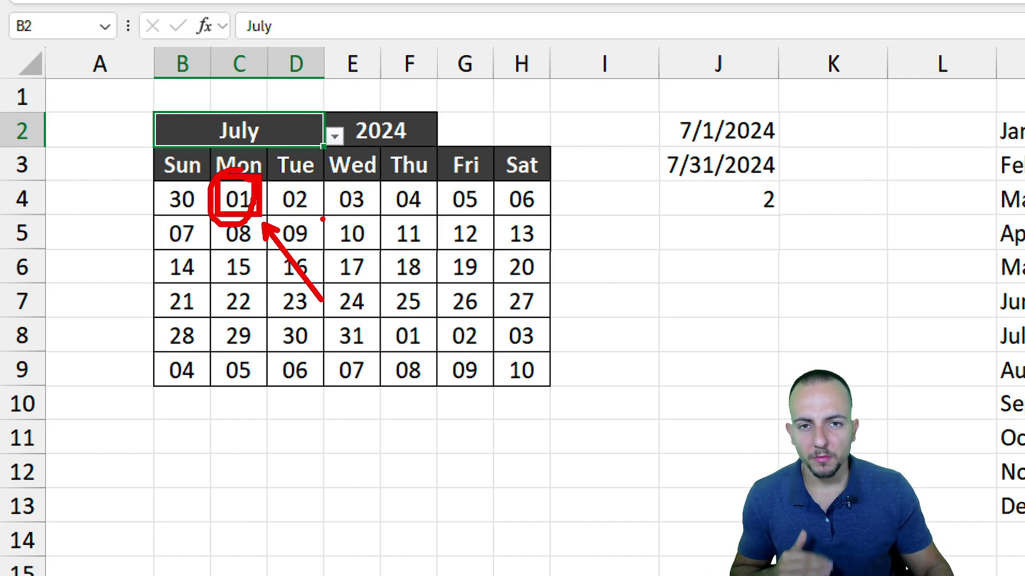
{"action": "key", "text": "Escape"}
Add an Equal To conditional formatting rule to B4:H9 with =today() and Green Fill with Dark Green Text
{"action": "mouse_move", "coordinate": [181, 197]}
{"action": "left_mouse_down"}
{"action": "mouse_move", "coordinate": [487, 305]}
{"action": "mouse_move", "coordinate": [517, 371]}
{"action": "left_mouse_up"}
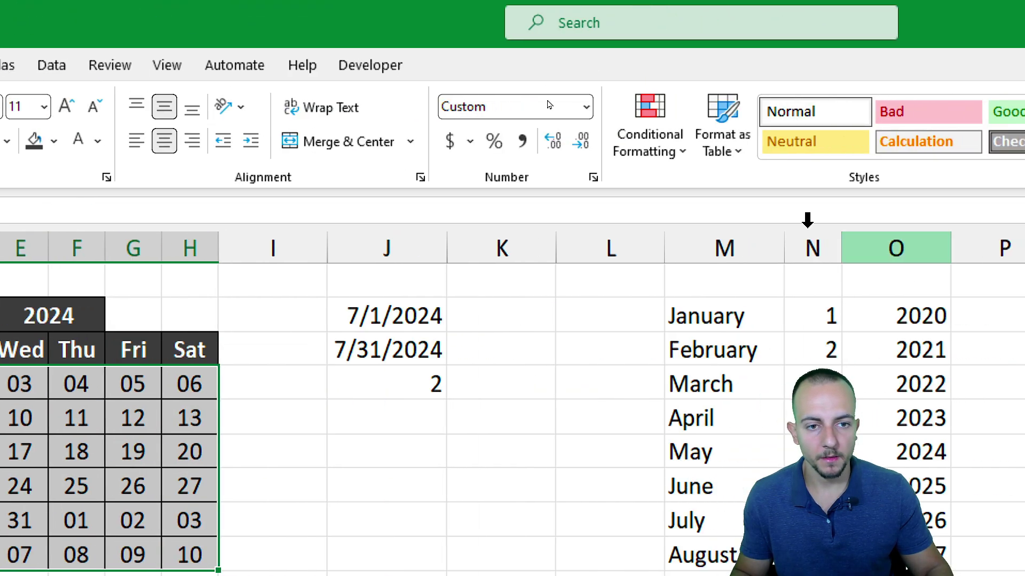
{"action": "left_click", "coordinate": [672, 155]}
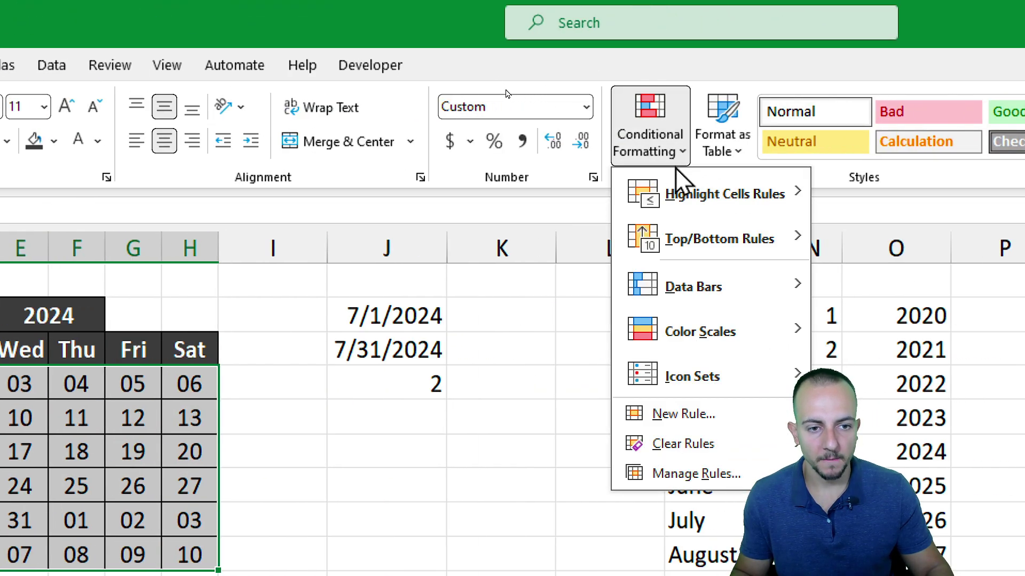
{"action": "mouse_move", "coordinate": [731, 197]}
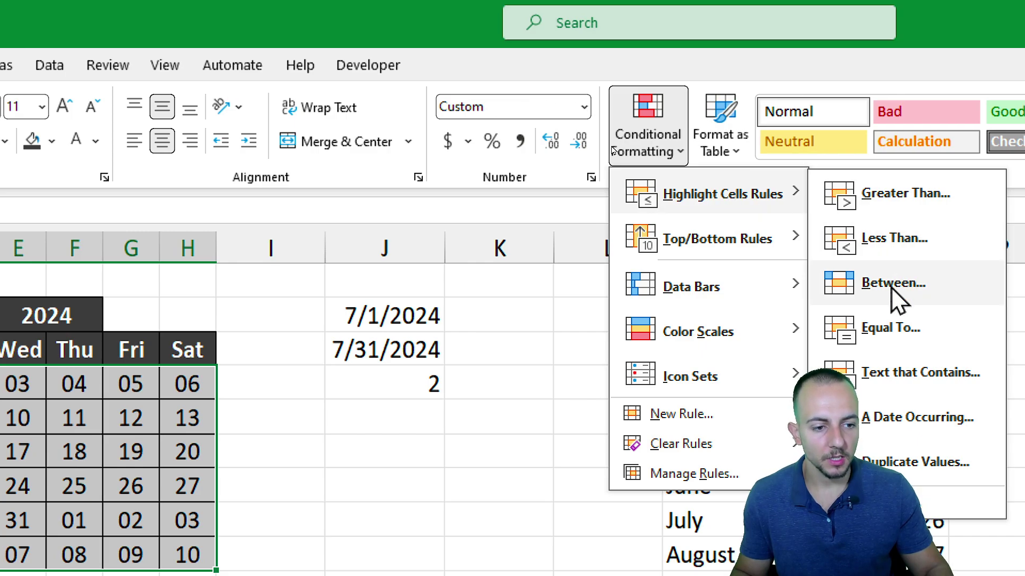
{"action": "left_click", "coordinate": [886, 330]}
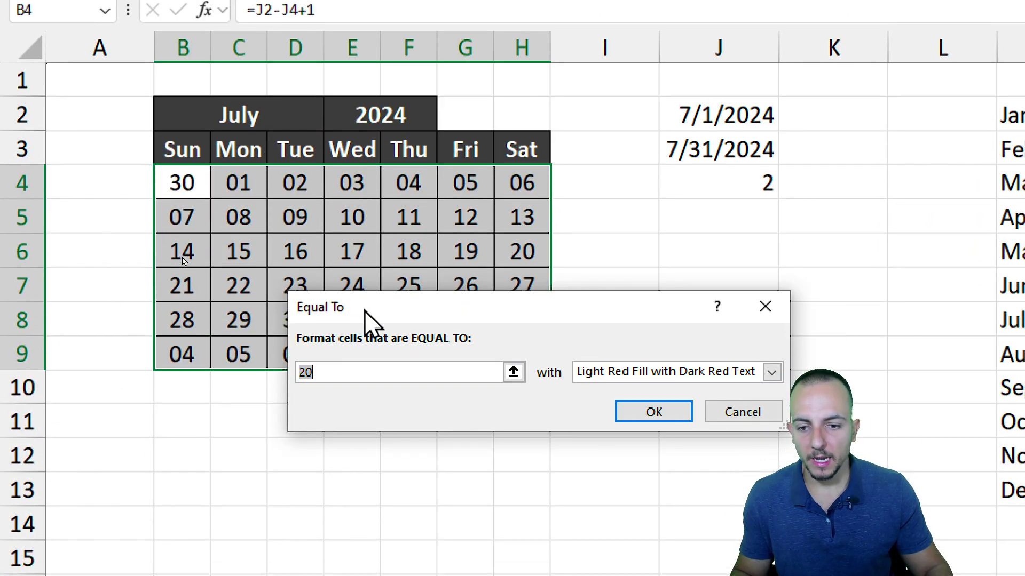
{"action": "left_click_drag", "start_coordinate": [366, 319], "coordinate": [499, 222]}
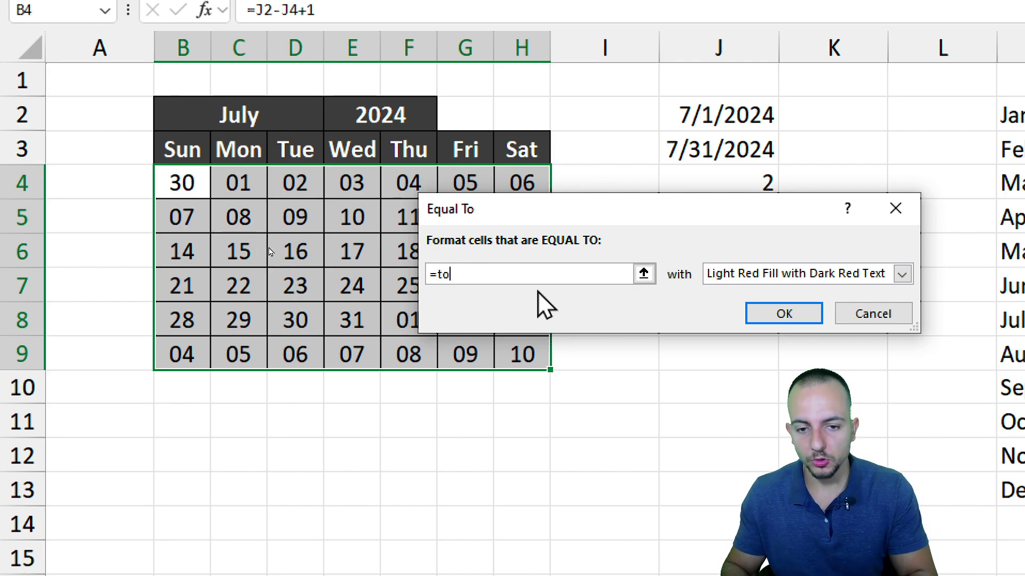
{"action": "type", "text": "()"}
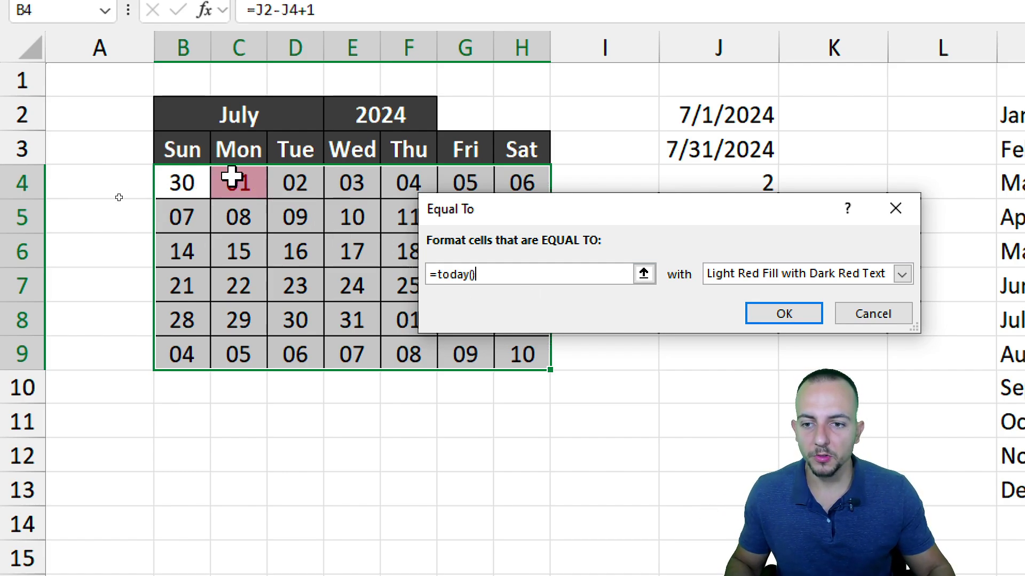
{"action": "left_click", "coordinate": [902, 273]}
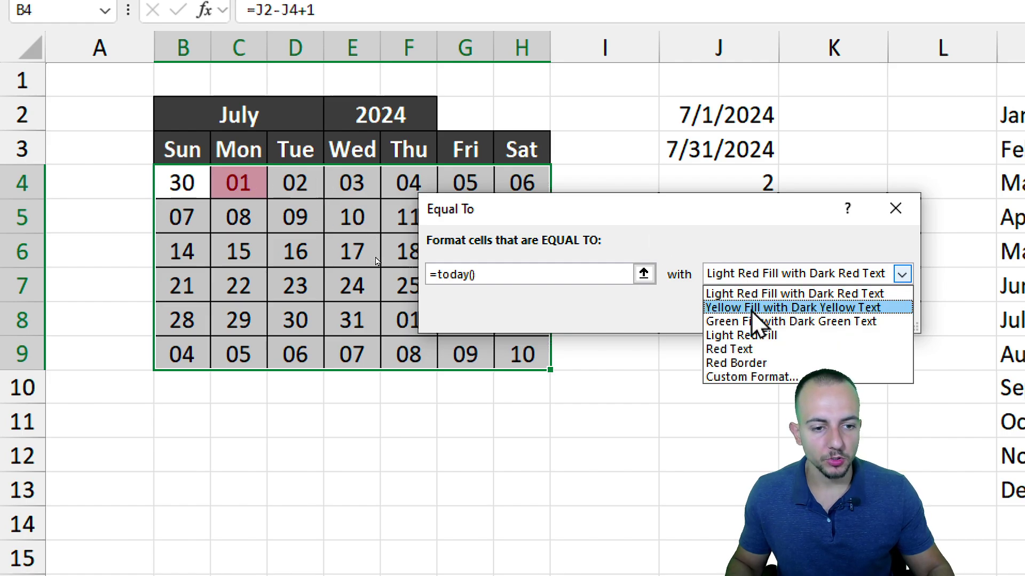
{"action": "left_click", "coordinate": [717, 322]}
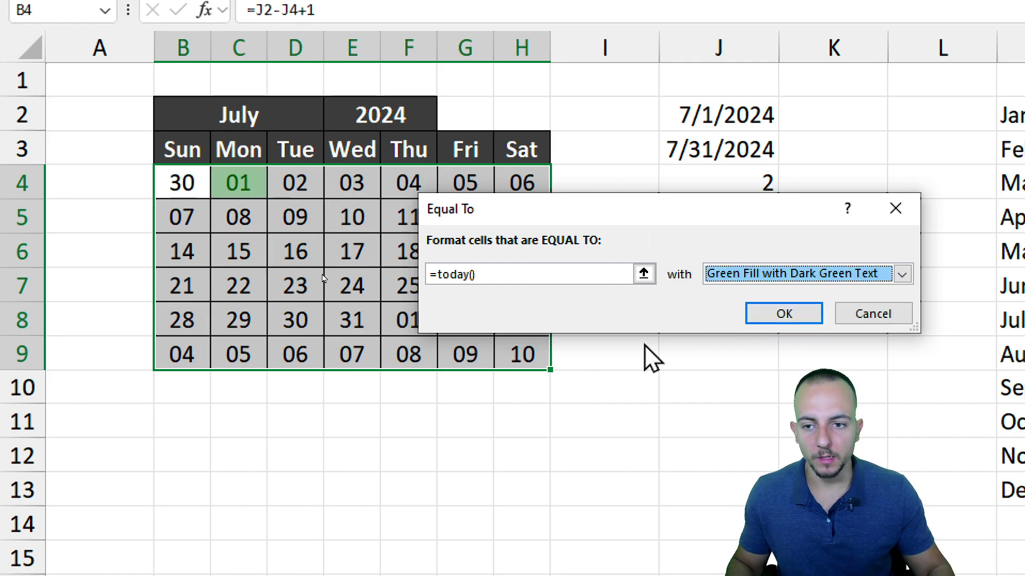
{"action": "left_click", "coordinate": [768, 316]}
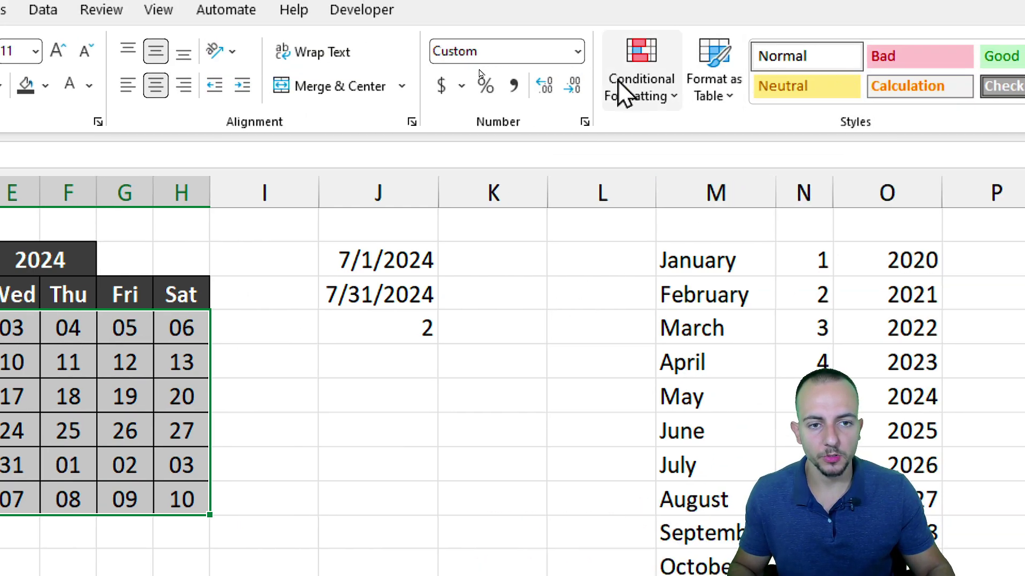
Create a Less Than conditional formatting rule for the day grid that compares the dates with =$J$2
{"action": "left_click", "coordinate": [619, 83]}
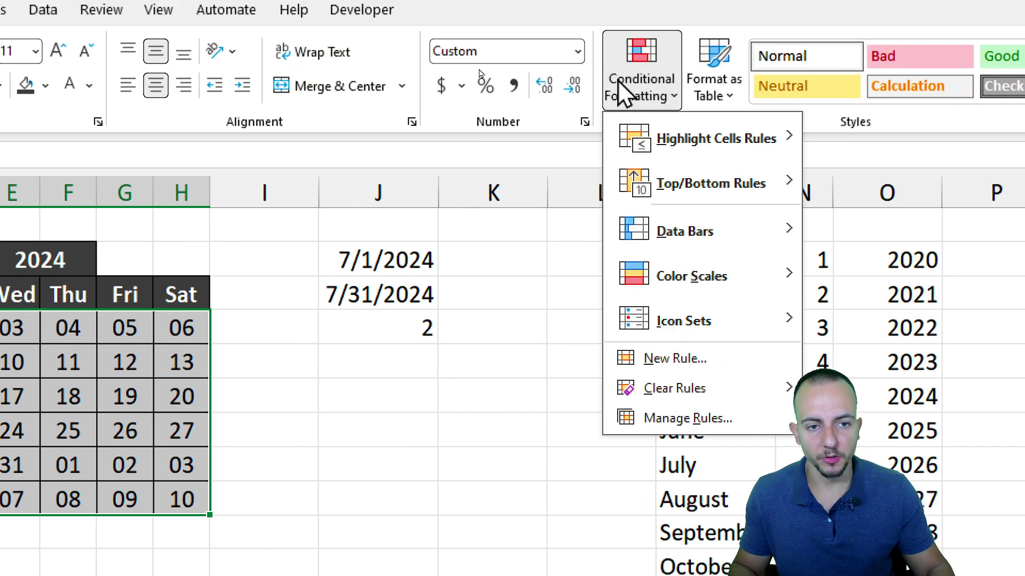
{"action": "mouse_move", "coordinate": [707, 141]}
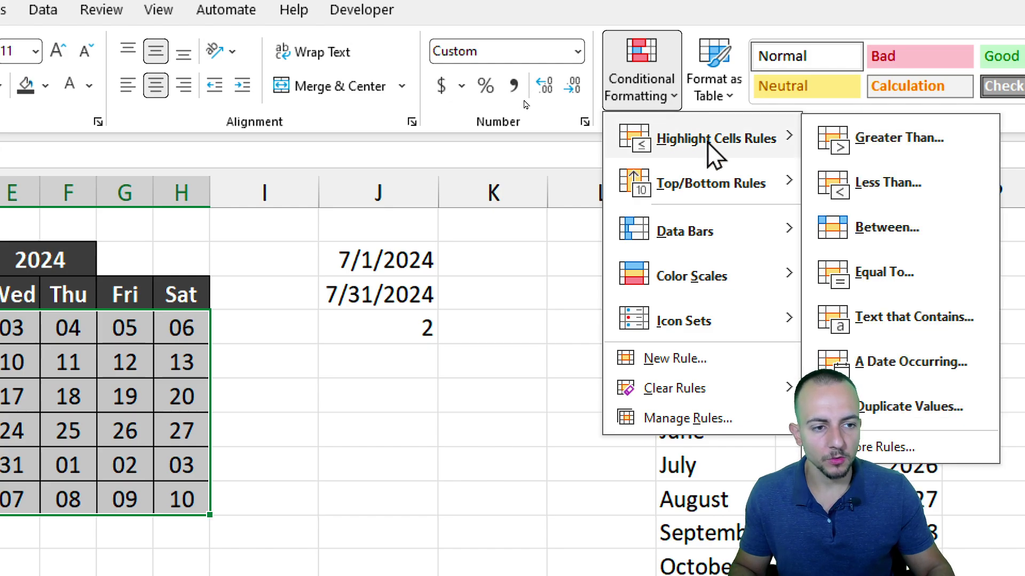
{"action": "left_click", "coordinate": [850, 182]}
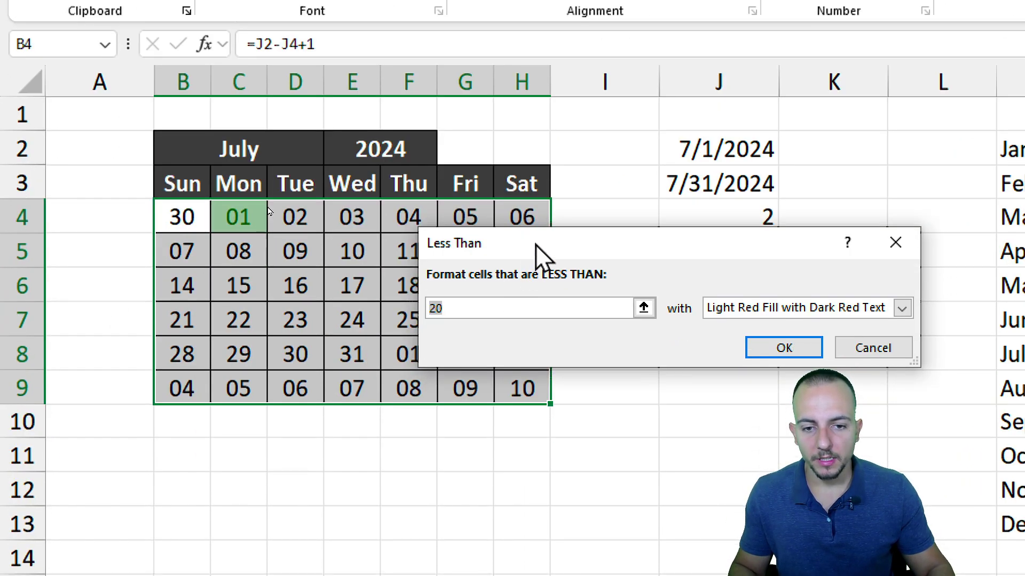
{"action": "left_click_drag", "start_coordinate": [536, 250], "coordinate": [444, 298]}
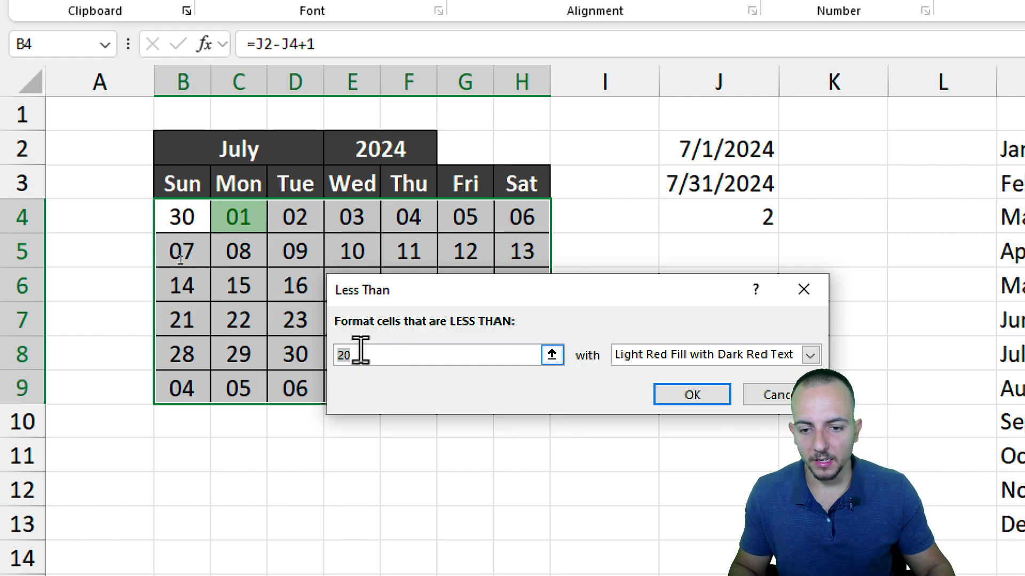
{"action": "left_click", "coordinate": [716, 152]}
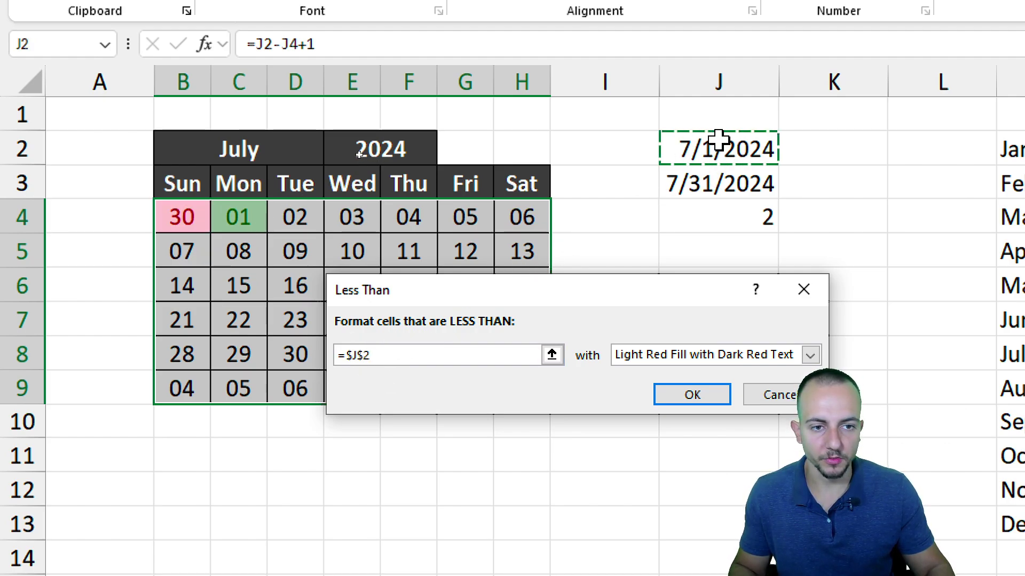
Give the Less Than rule a custom format with a dark gray fill and apply it to the grid
{"action": "left_click", "coordinate": [661, 362]}
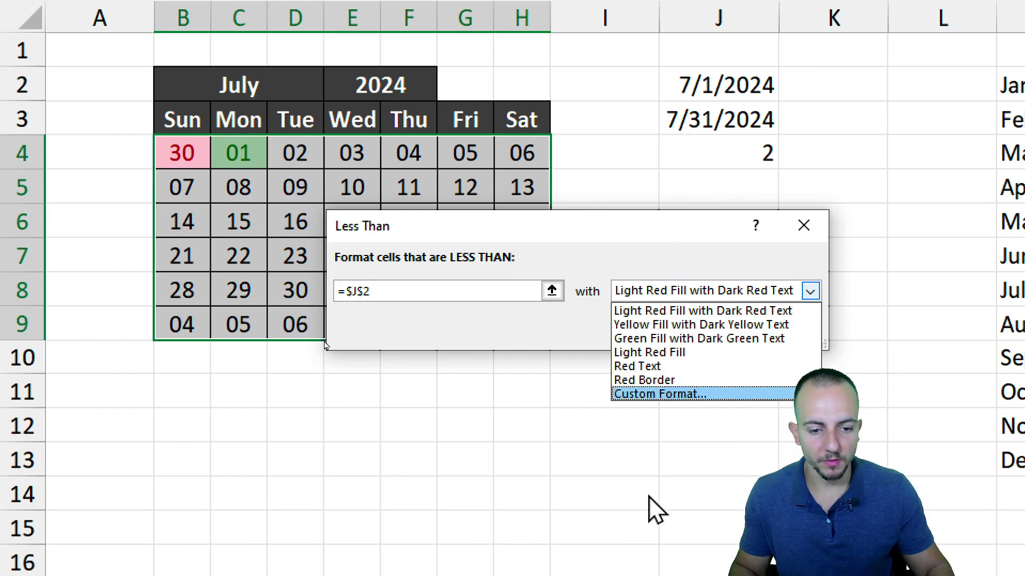
{"action": "left_click", "coordinate": [667, 395]}
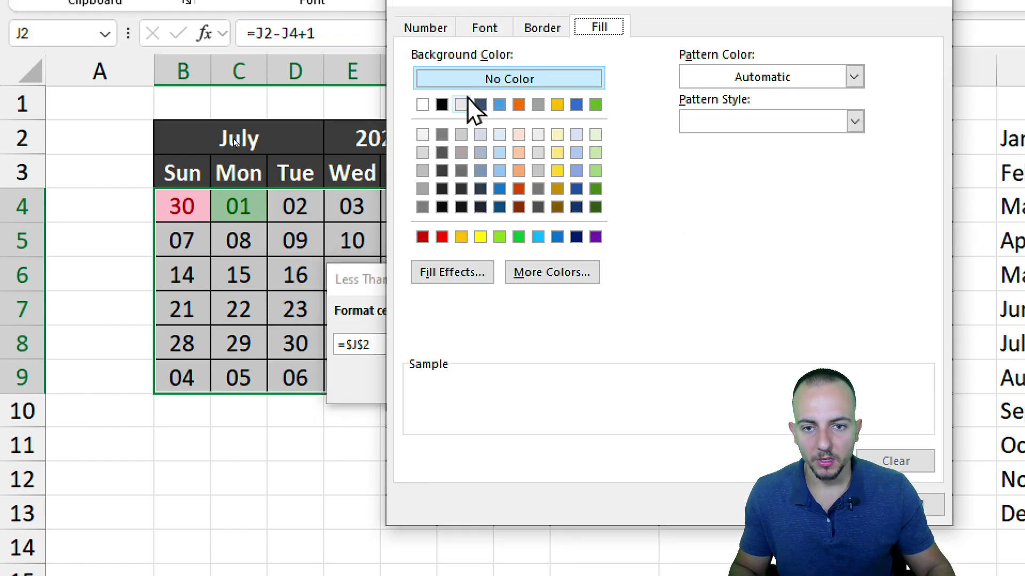
{"action": "left_click", "coordinate": [422, 208]}
{"action": "left_click", "coordinate": [493, 68]}
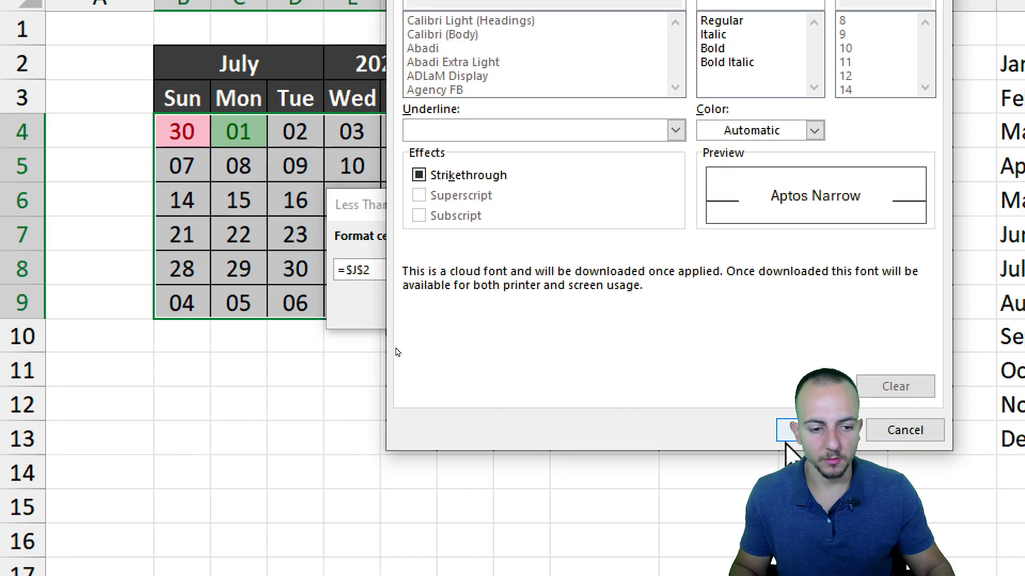
{"action": "left_click", "coordinate": [791, 430]}
{"action": "left_click", "coordinate": [690, 307]}
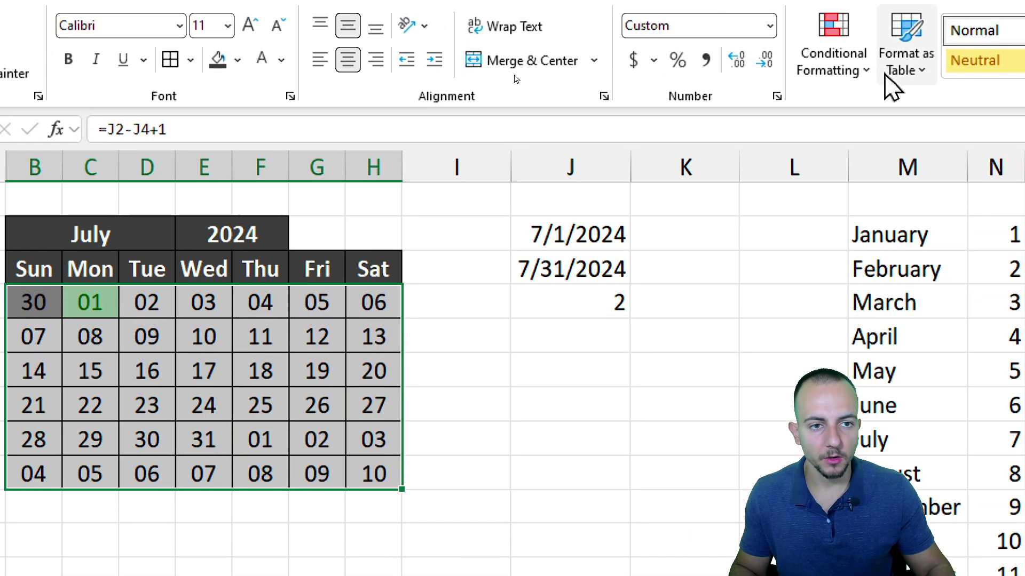
Create a Greater Than conditional formatting rule for the day grid that compares the dates with =$J$3
{"action": "left_click", "coordinate": [843, 85]}
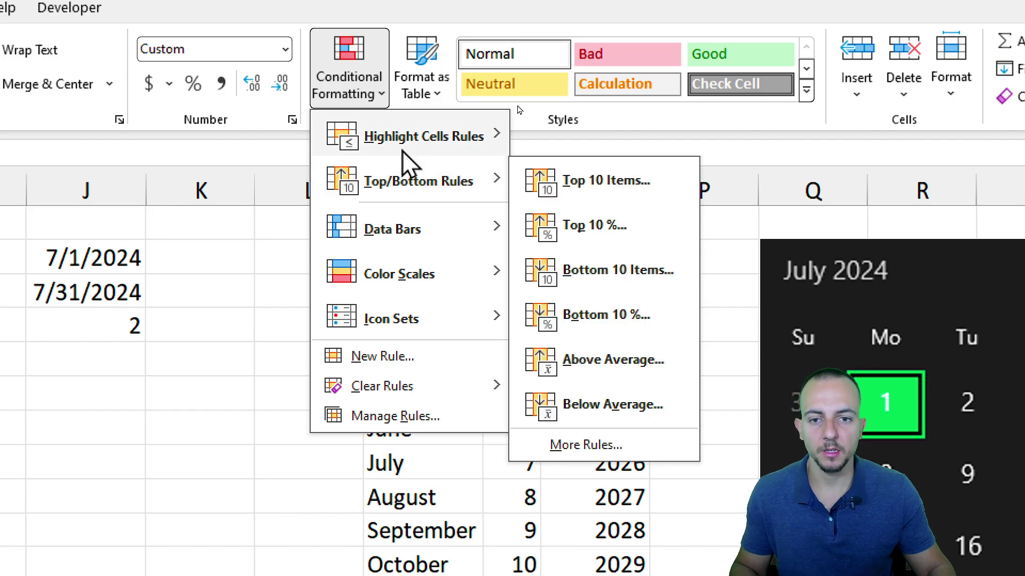
{"action": "mouse_move", "coordinate": [729, 152]}
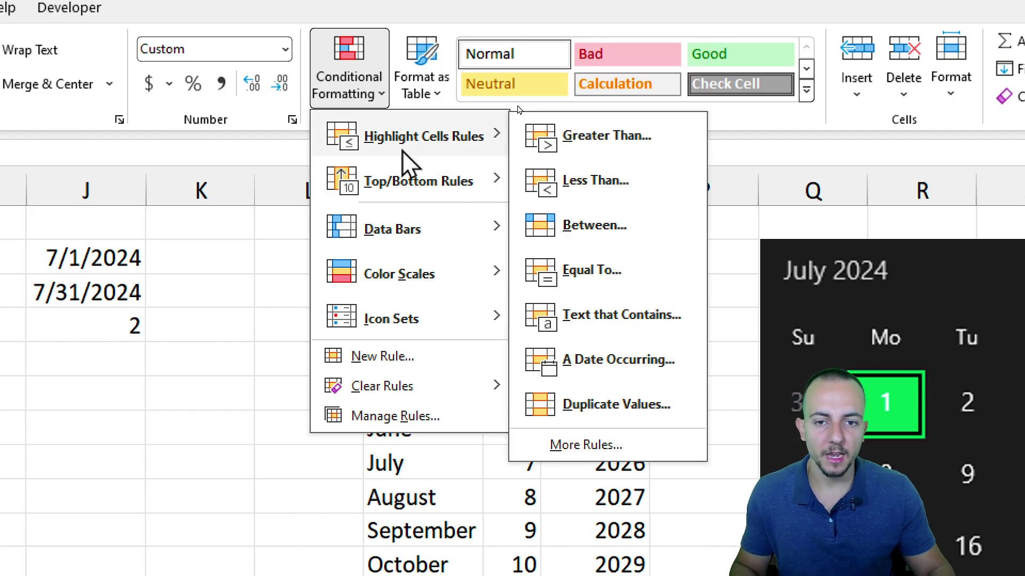
{"action": "left_click", "coordinate": [611, 140]}
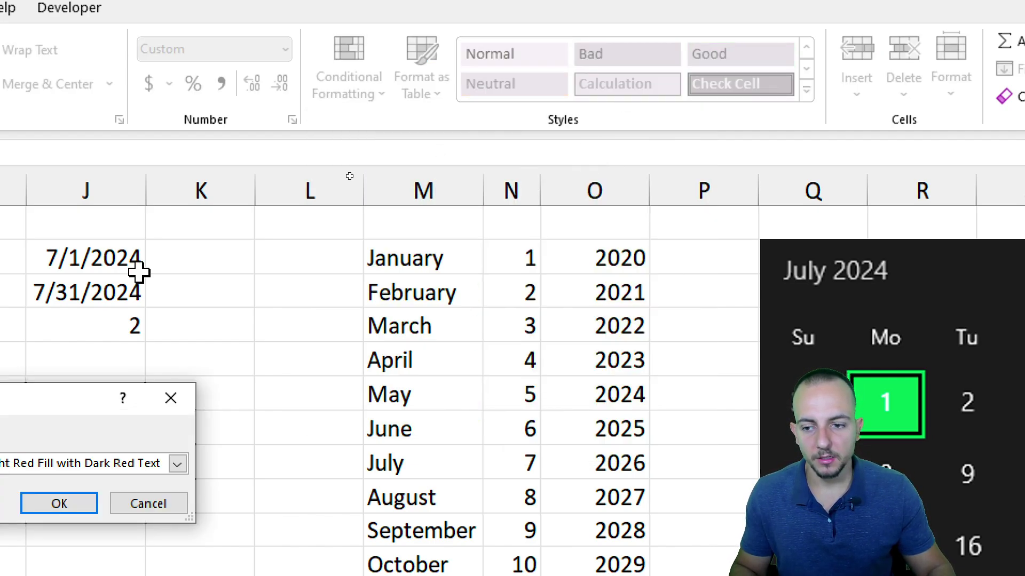
{"action": "left_click", "coordinate": [648, 117]}
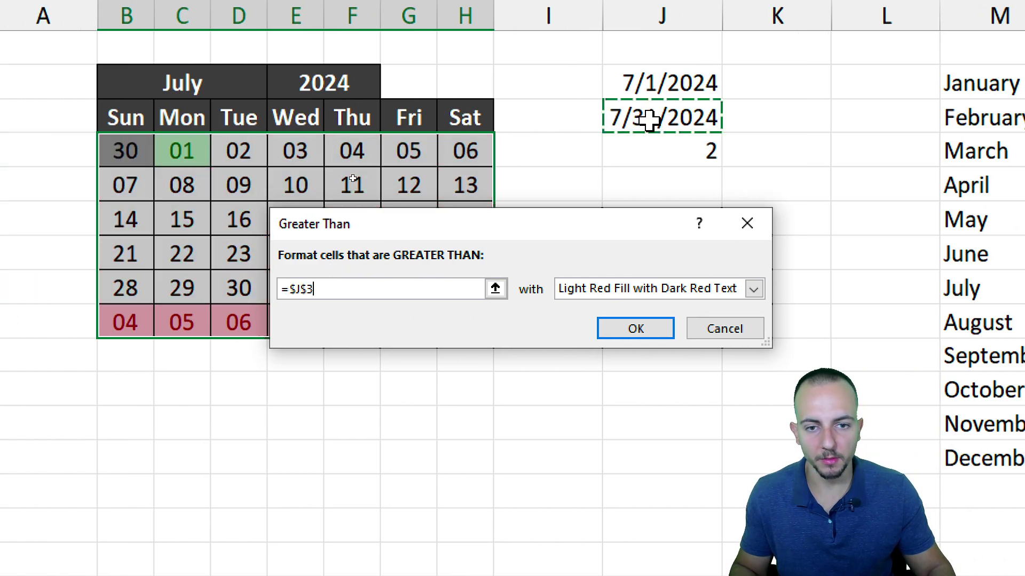
Give the Greater Than rule a custom format with a dark gray fill and apply it to the grid
{"action": "left_click", "coordinate": [604, 293]}
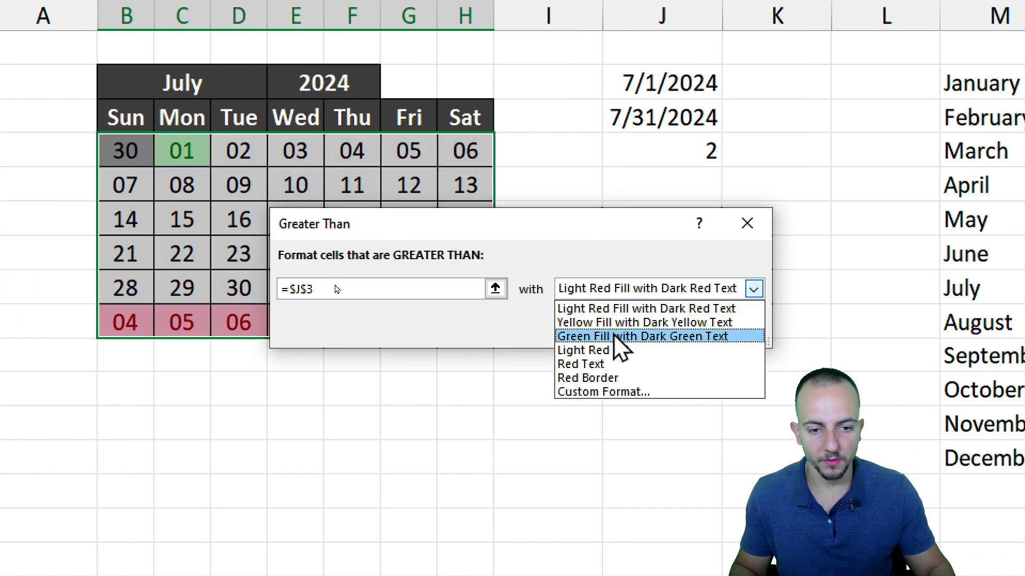
{"action": "left_click", "coordinate": [608, 391]}
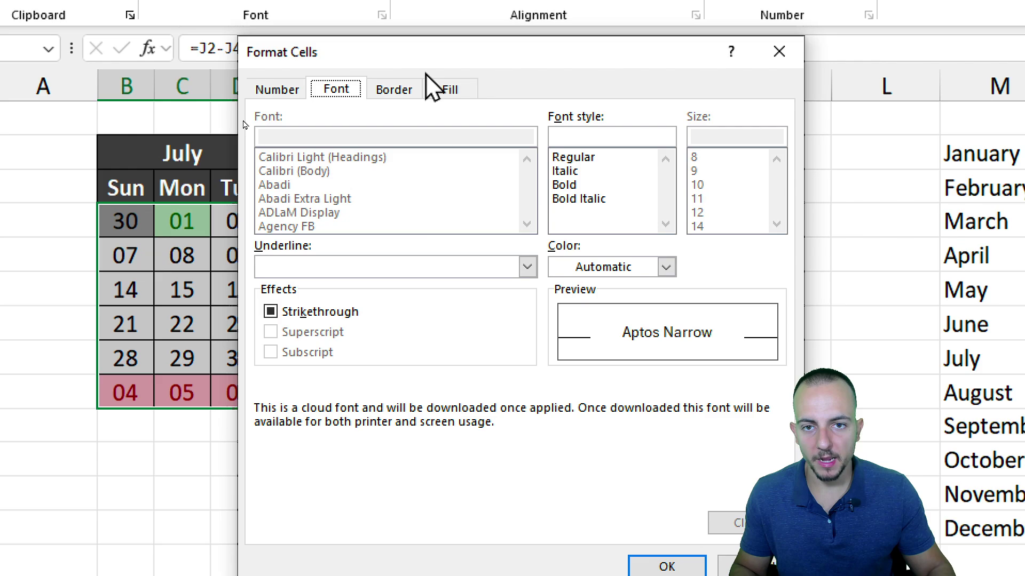
{"action": "left_click", "coordinate": [449, 90]}
{"action": "left_click", "coordinate": [274, 268]}
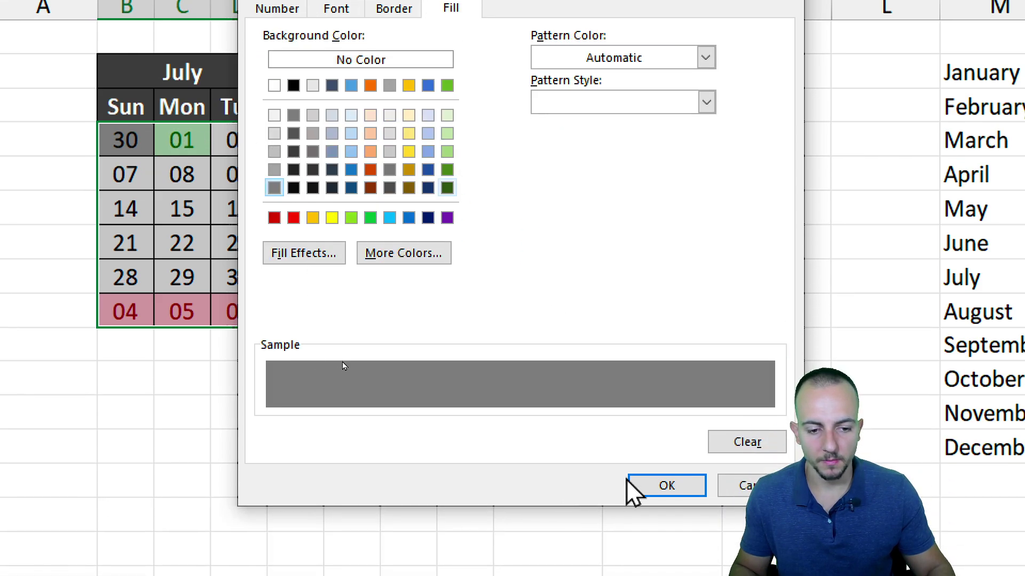
{"action": "left_click", "coordinate": [656, 566]}
{"action": "left_click", "coordinate": [643, 319]}
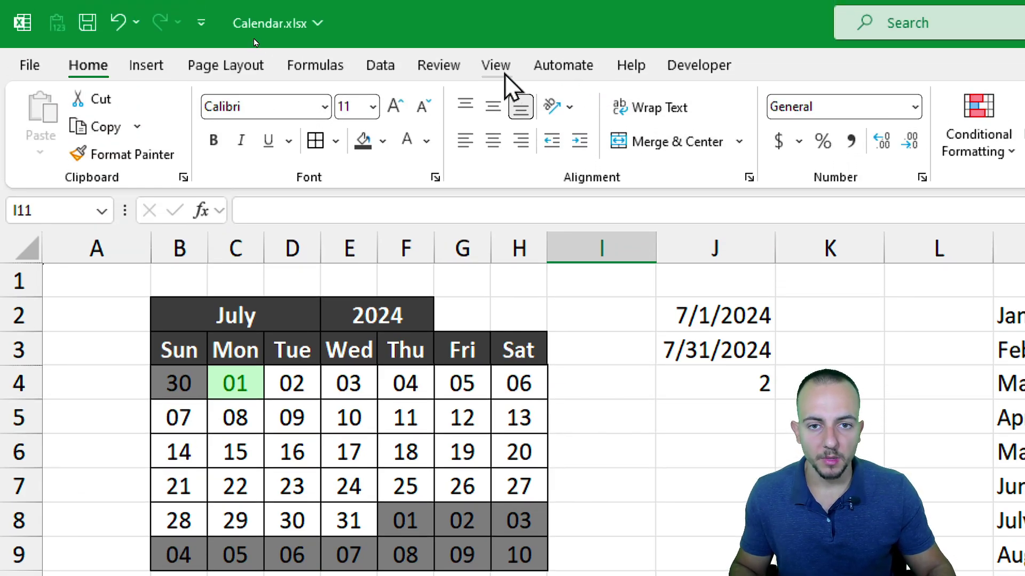
Hide the worksheet gridlines
{"action": "left_click", "coordinate": [504, 74]}
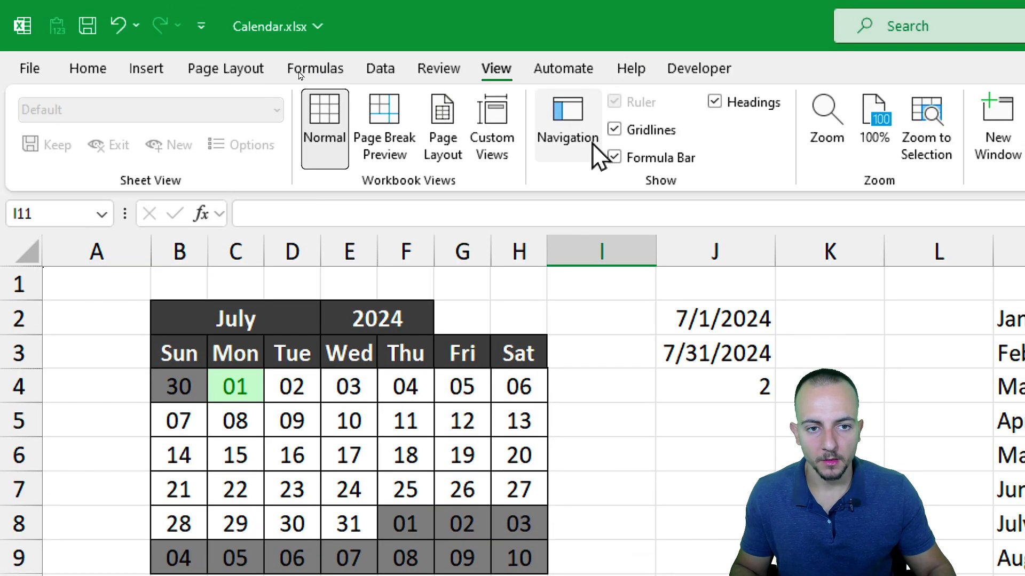
{"action": "left_click", "coordinate": [650, 133]}
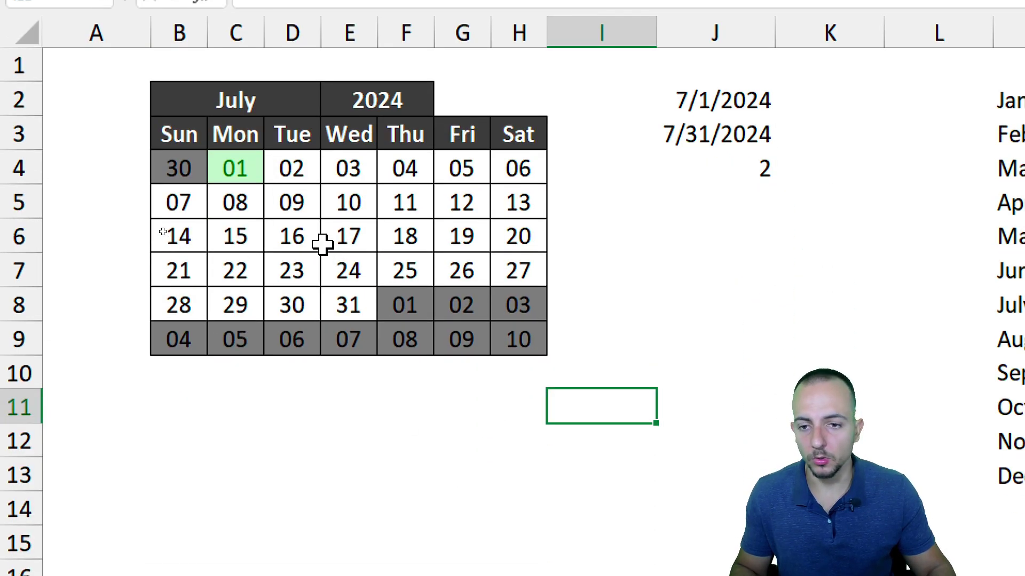
Test the calendar by switching the month in B2 to August, September and October in turn
{"action": "left_click", "coordinate": [265, 105]}
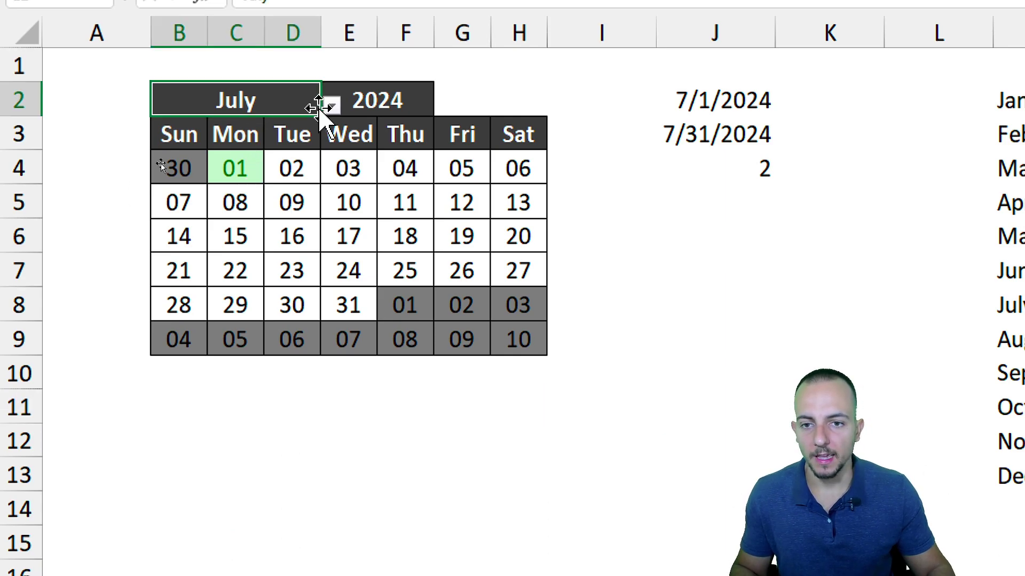
{"action": "left_click", "coordinate": [331, 105]}
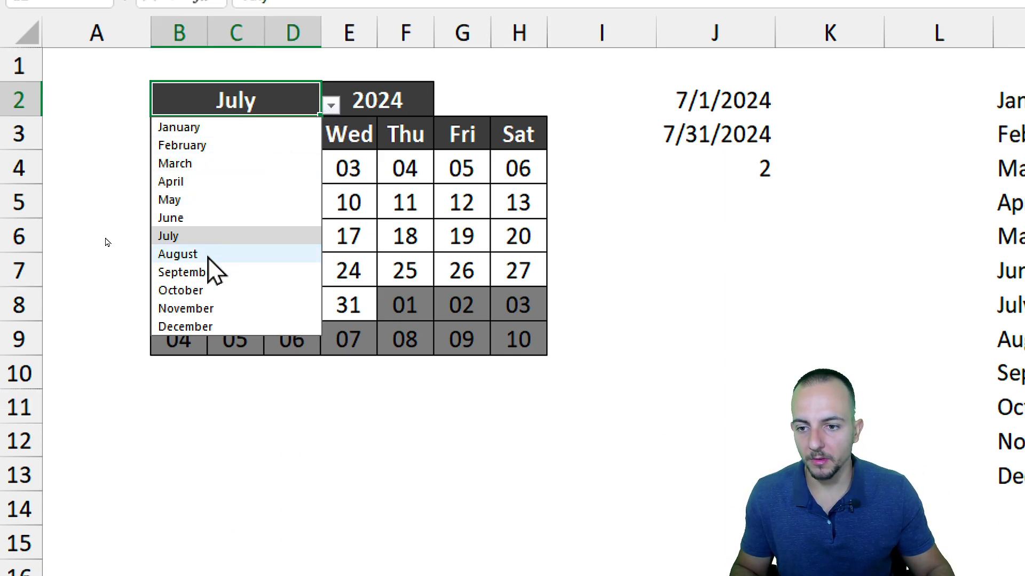
{"action": "left_click", "coordinate": [208, 254]}
{"action": "left_click", "coordinate": [331, 106]}
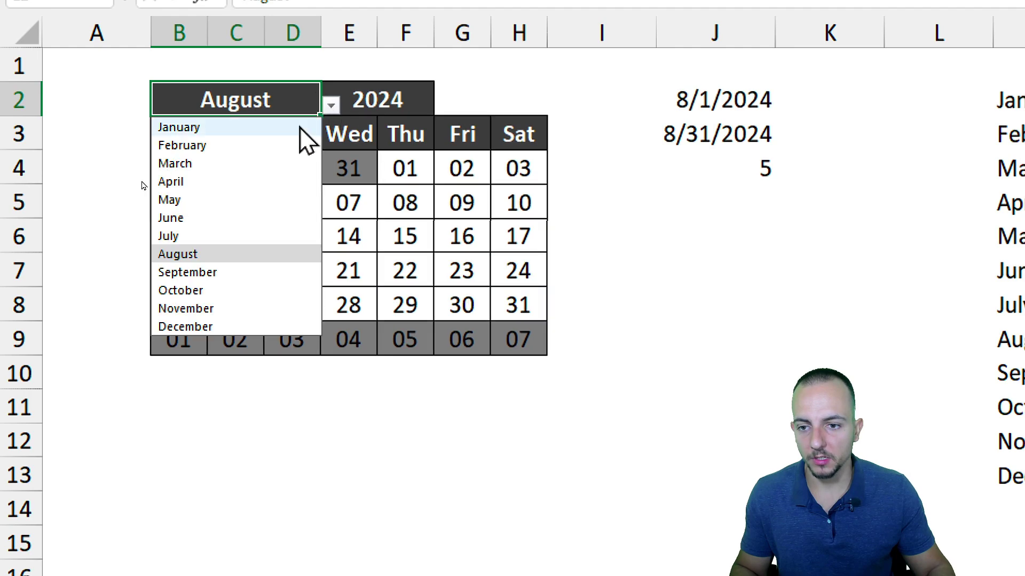
{"action": "left_click", "coordinate": [187, 272]}
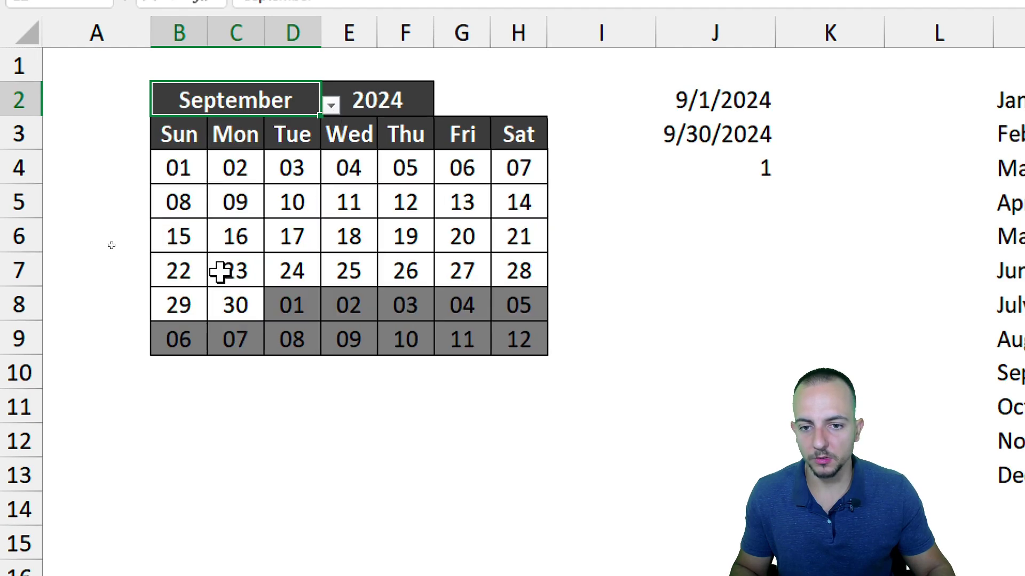
{"action": "left_click", "coordinate": [331, 106]}
{"action": "left_click", "coordinate": [229, 271]}
{"action": "left_click", "coordinate": [333, 104]}
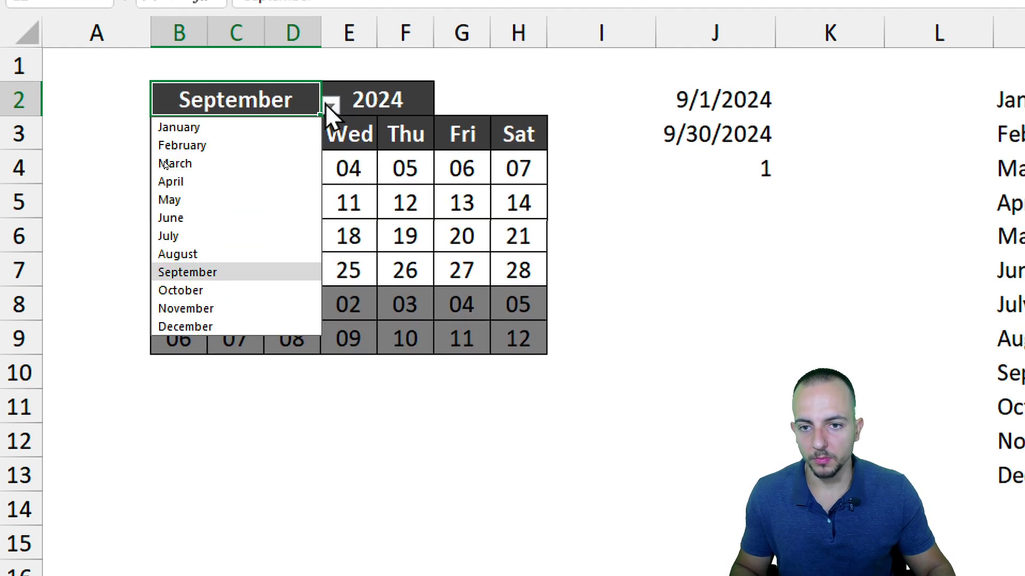
{"action": "left_click", "coordinate": [242, 292]}
Test the year dropdown in E2 by switching it to 2027 and back to 2024
{"action": "left_click", "coordinate": [366, 89]}
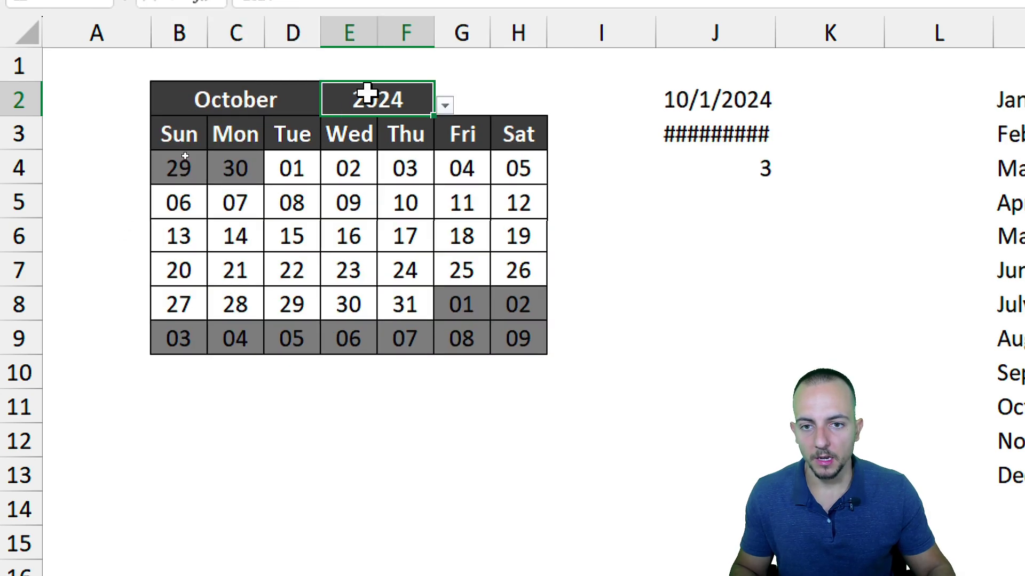
{"action": "left_click", "coordinate": [444, 105]}
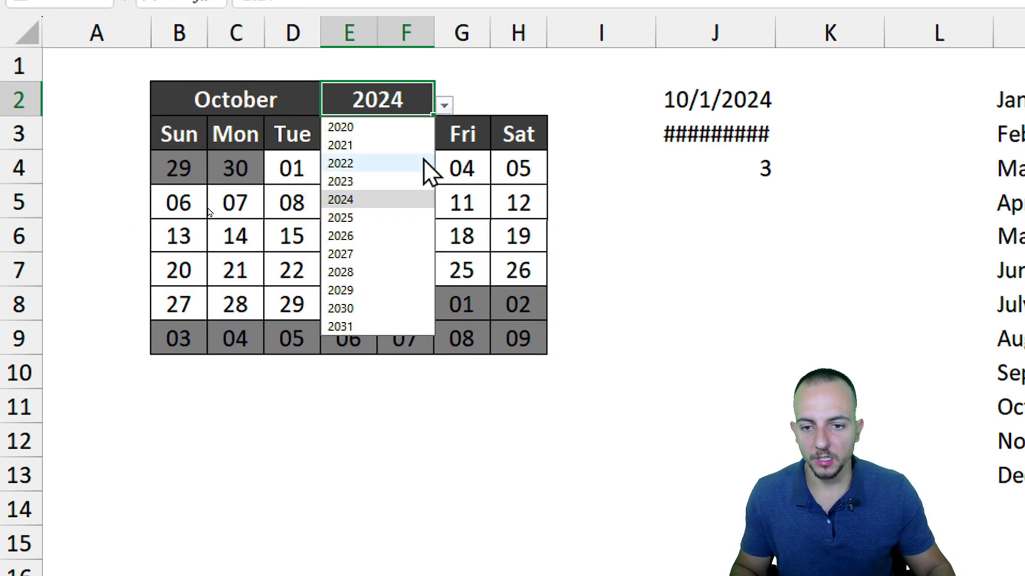
{"action": "left_click", "coordinate": [395, 254]}
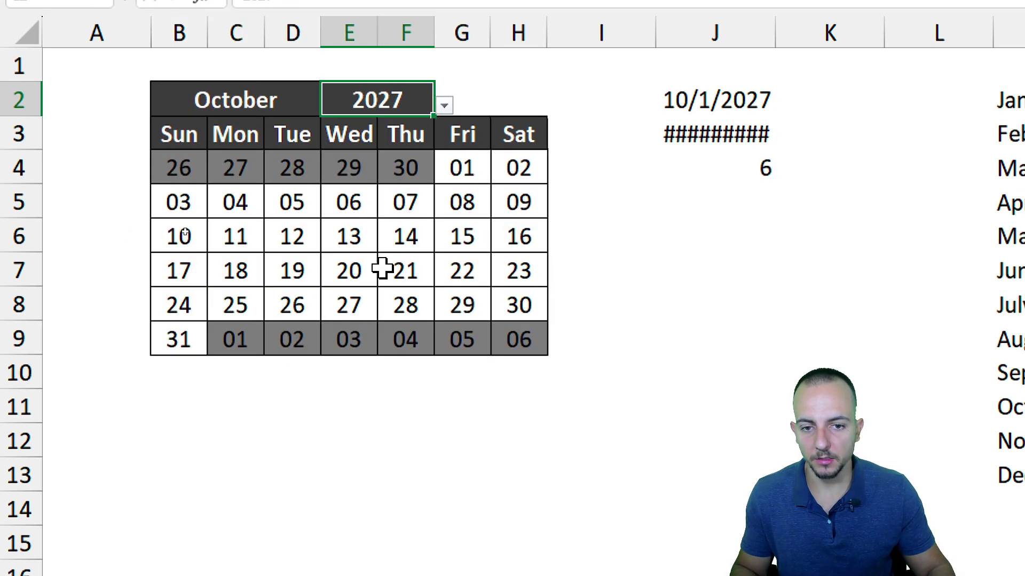
{"action": "left_click", "coordinate": [444, 105]}
{"action": "left_click", "coordinate": [382, 201]}
Set the month in B2 back to July
{"action": "left_click", "coordinate": [290, 100]}
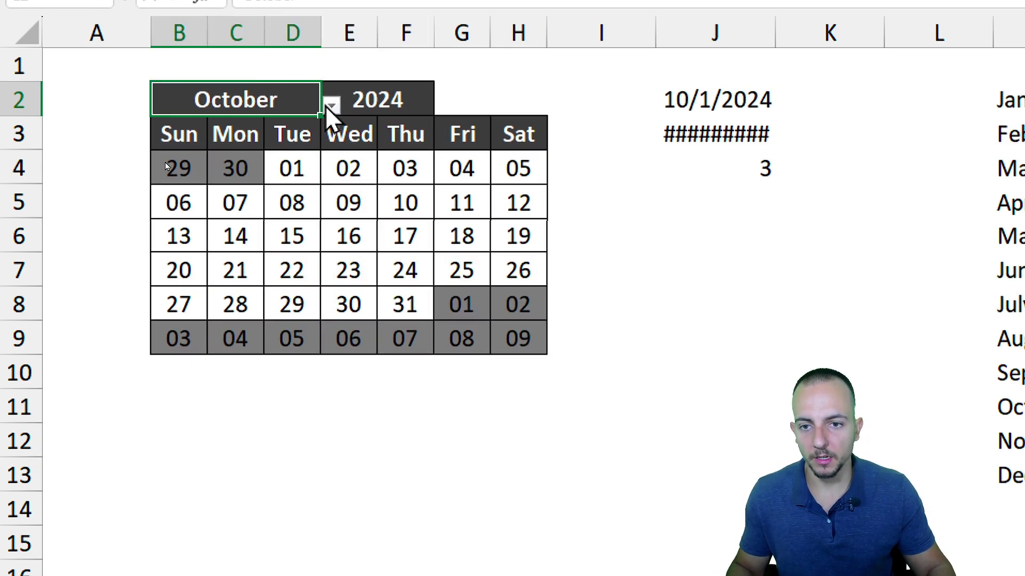
{"action": "left_click", "coordinate": [331, 105]}
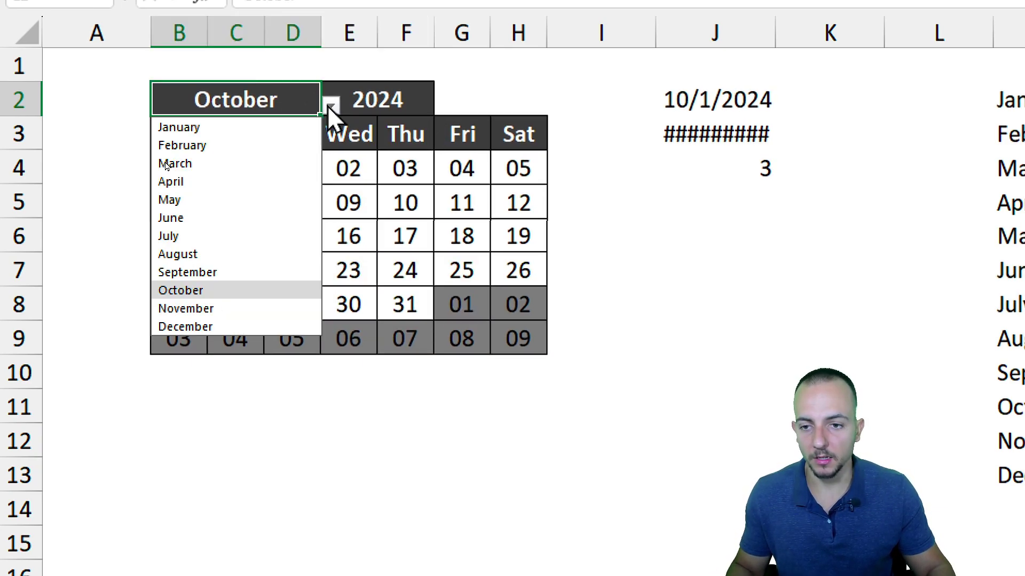
{"action": "left_click", "coordinate": [220, 236]}
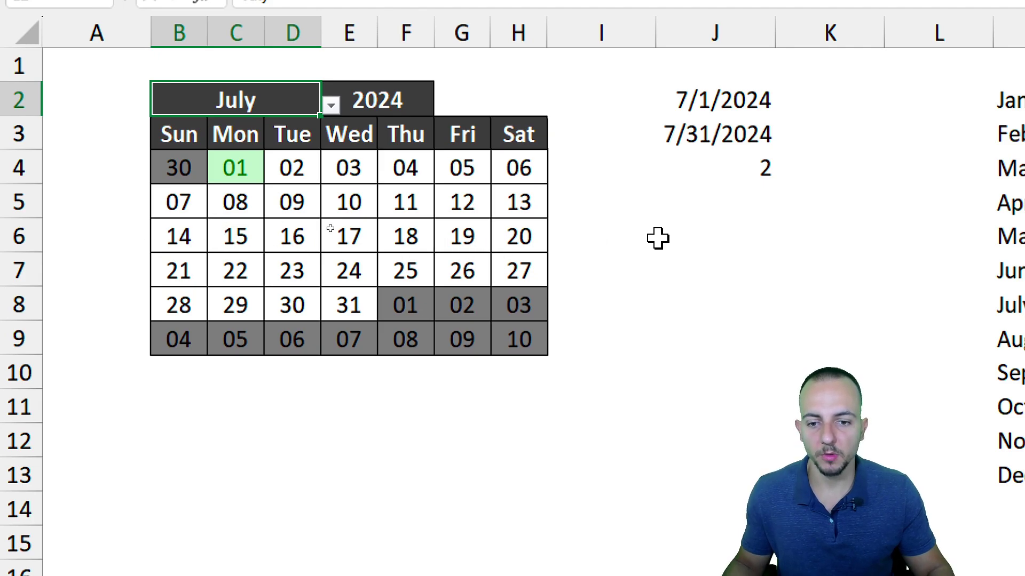